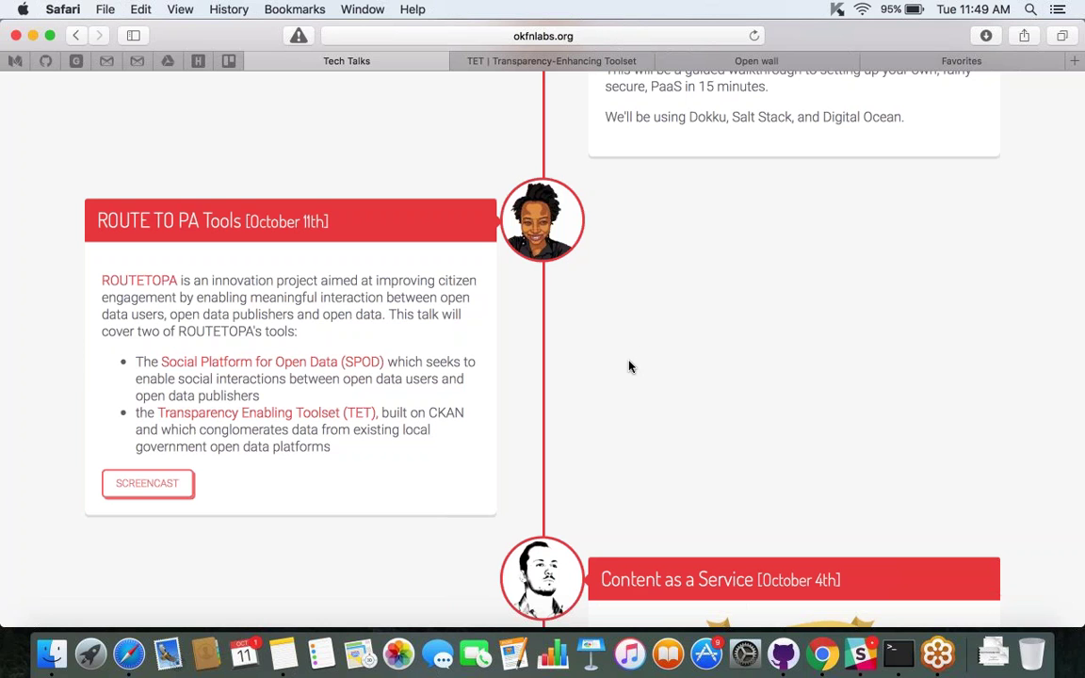
# Watch the 'How about ROUTE-TO-PA?' screencast full screen, then return to its YouTube watch page.
pyautogui.click(150, 485)
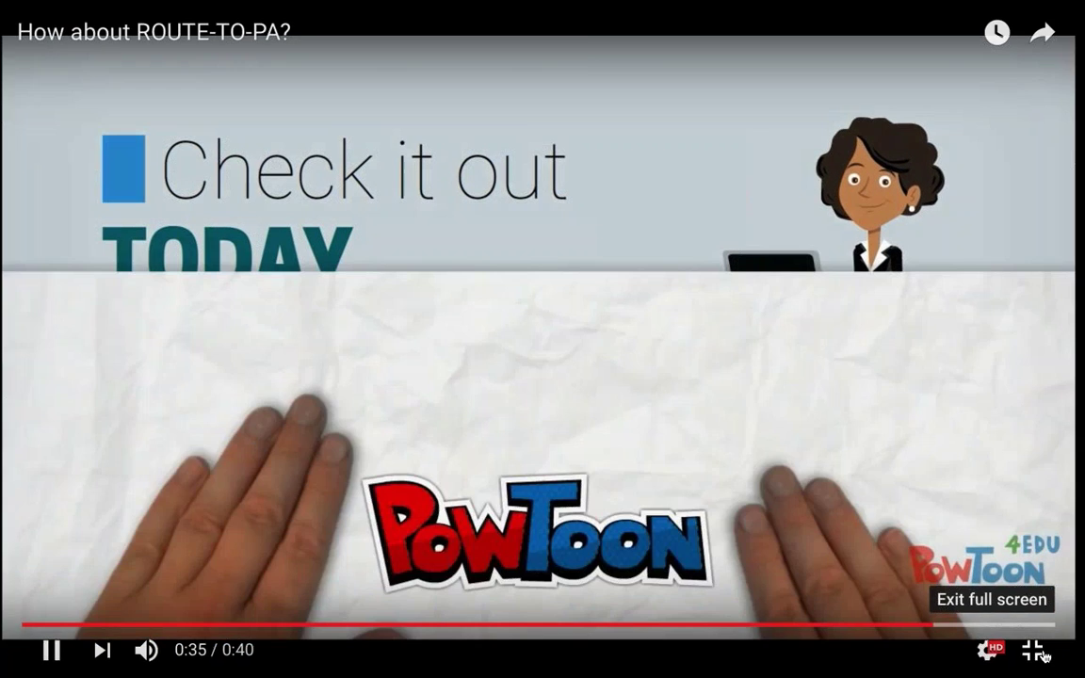
pyautogui.click(1041, 656)
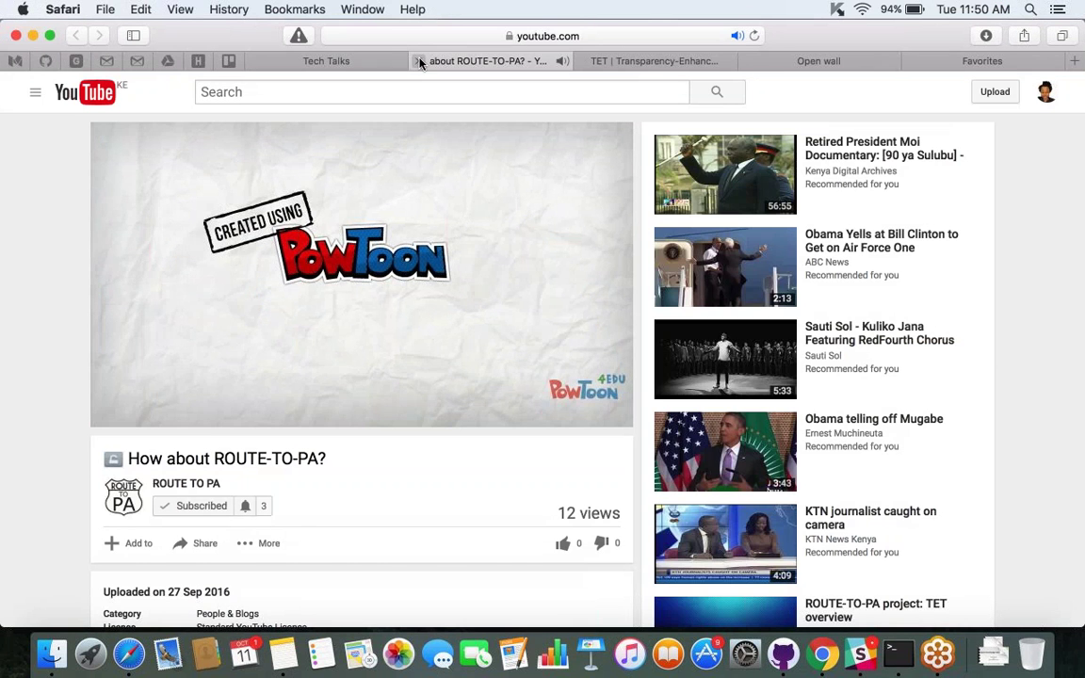
# Close the YouTube video and put the cursor in the TET dataset search box.
pyautogui.click(420, 61)
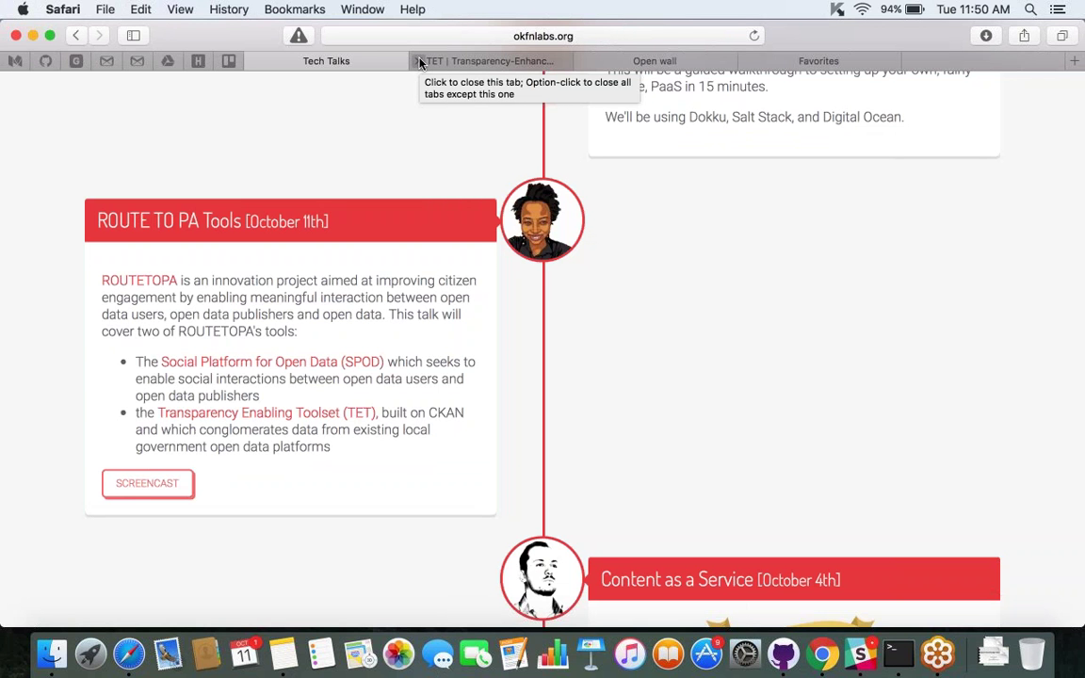
pyautogui.click(466, 63)
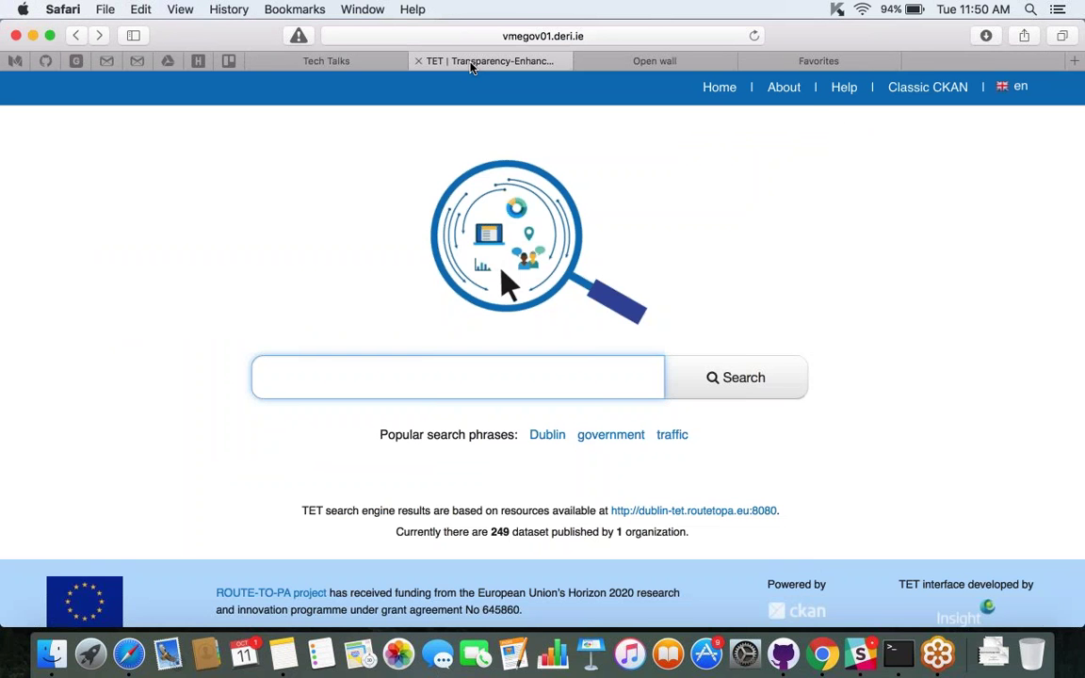
pyautogui.click(692, 207)
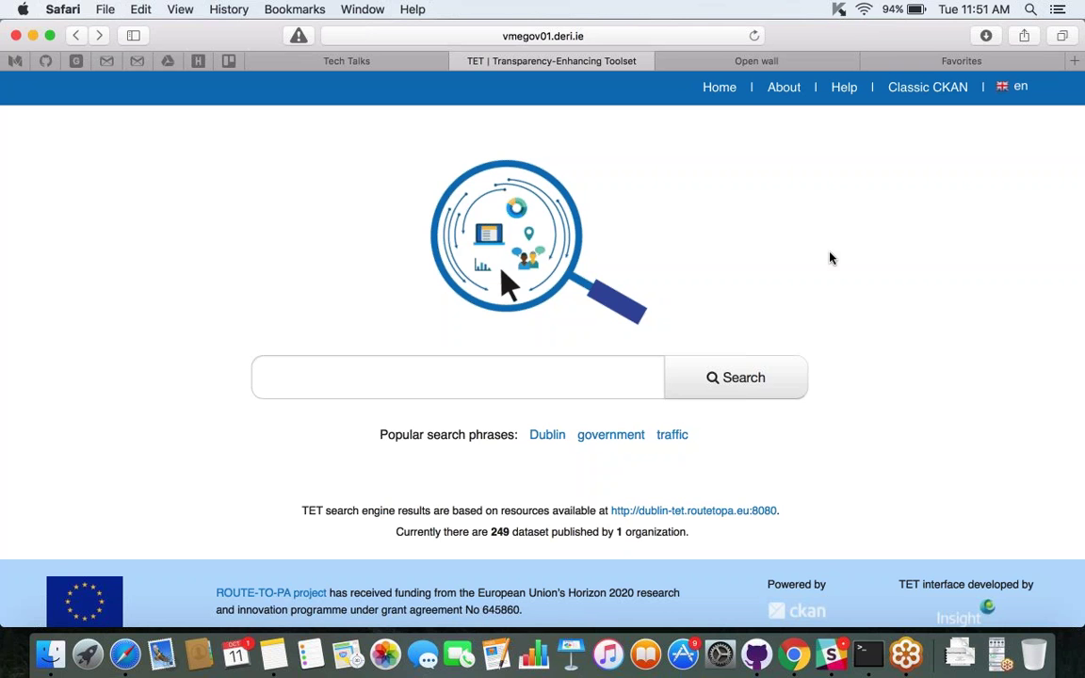
pyautogui.click(554, 375)
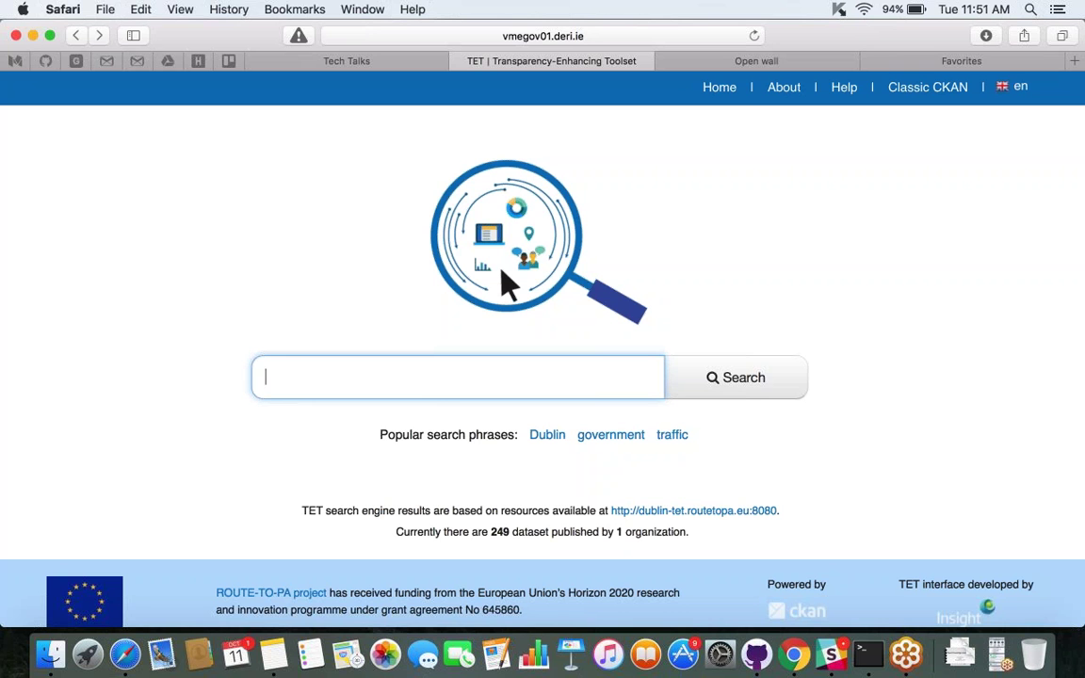
# Search TET for 'transport' and scroll through the dataset results.
pyautogui.write('transport')
pyautogui.press('Return')
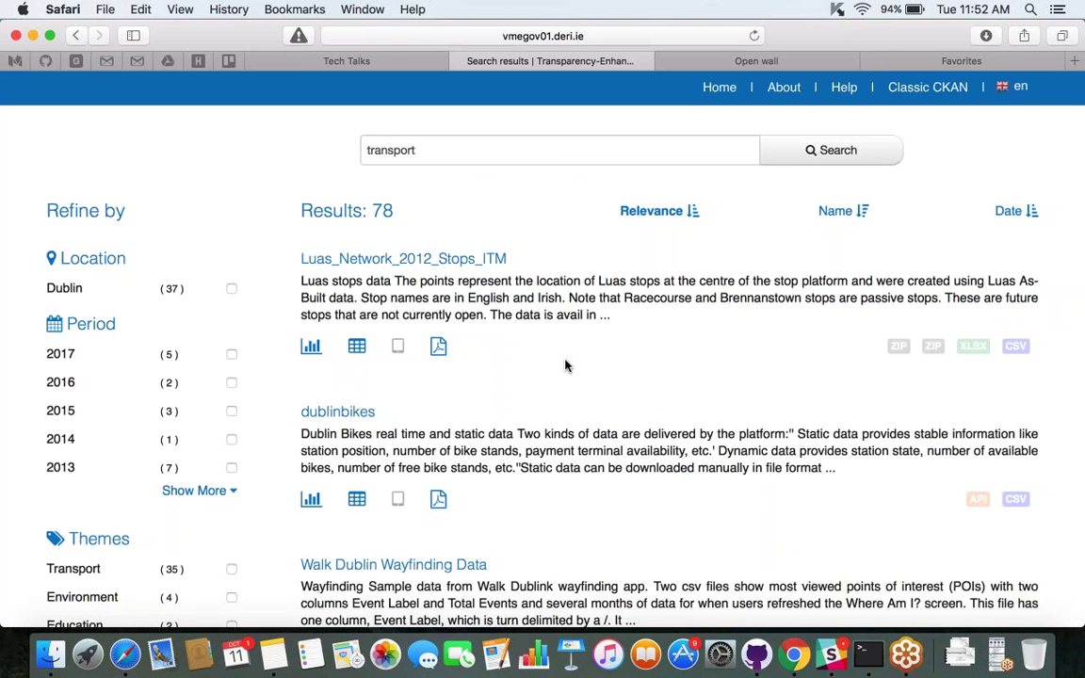
pyautogui.scroll(-1, 566, 365)
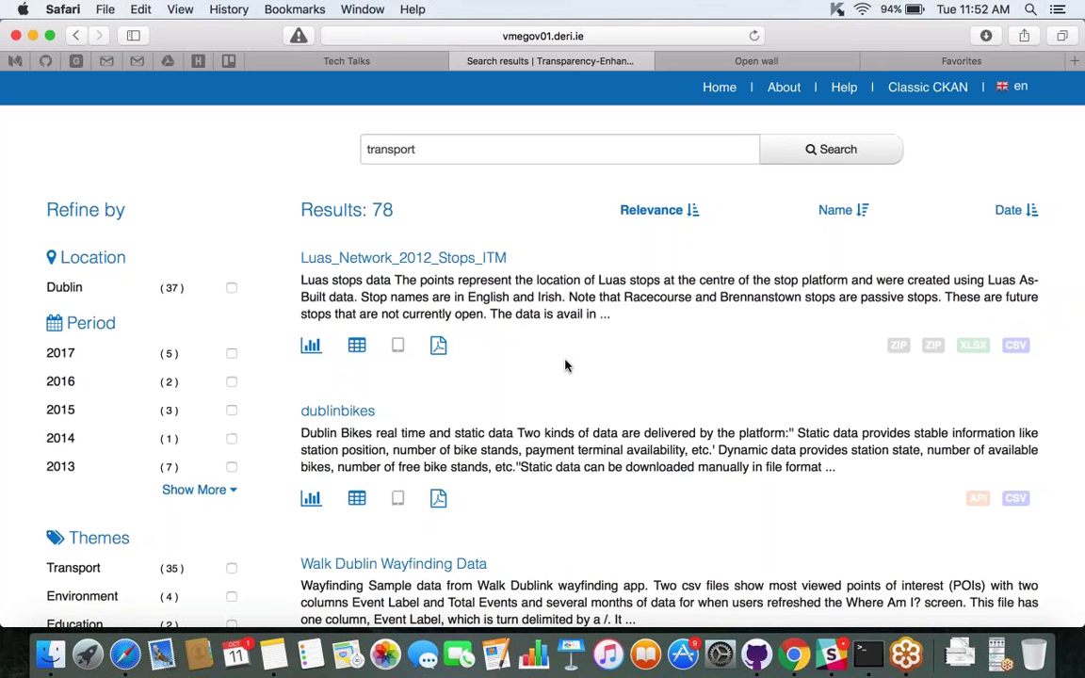
pyautogui.scroll(-5, 566, 365)
pyautogui.scroll(-3, 566, 365)
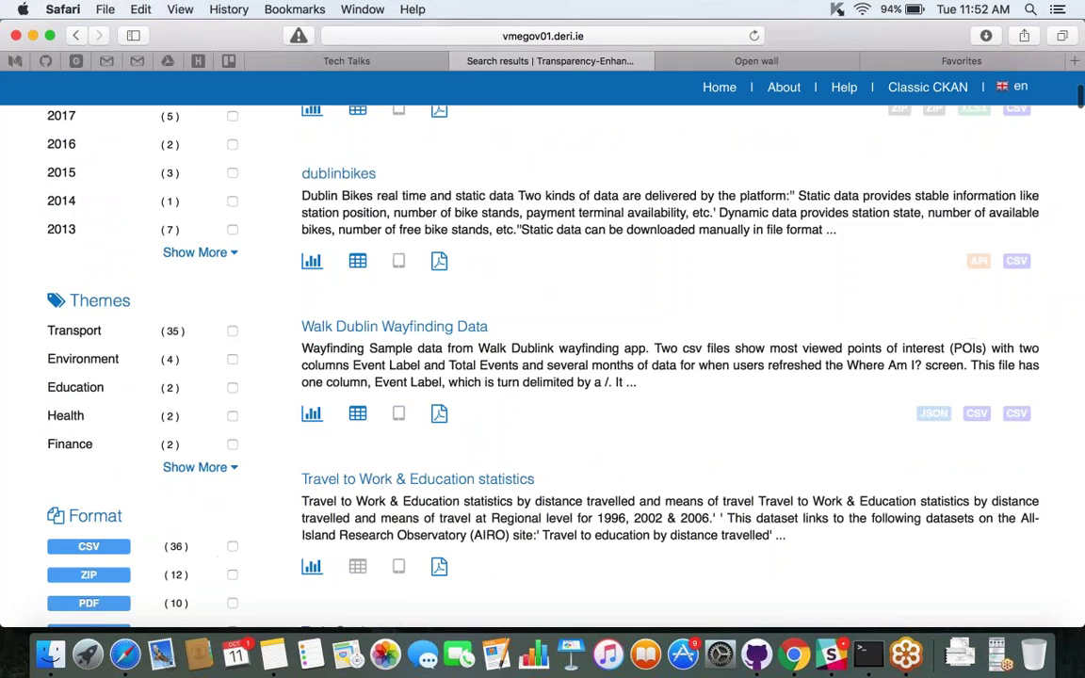
pyautogui.scroll(8, 566, 365)
pyautogui.scroll(-20, 566, 366)
pyautogui.scroll(15, 565, 365)
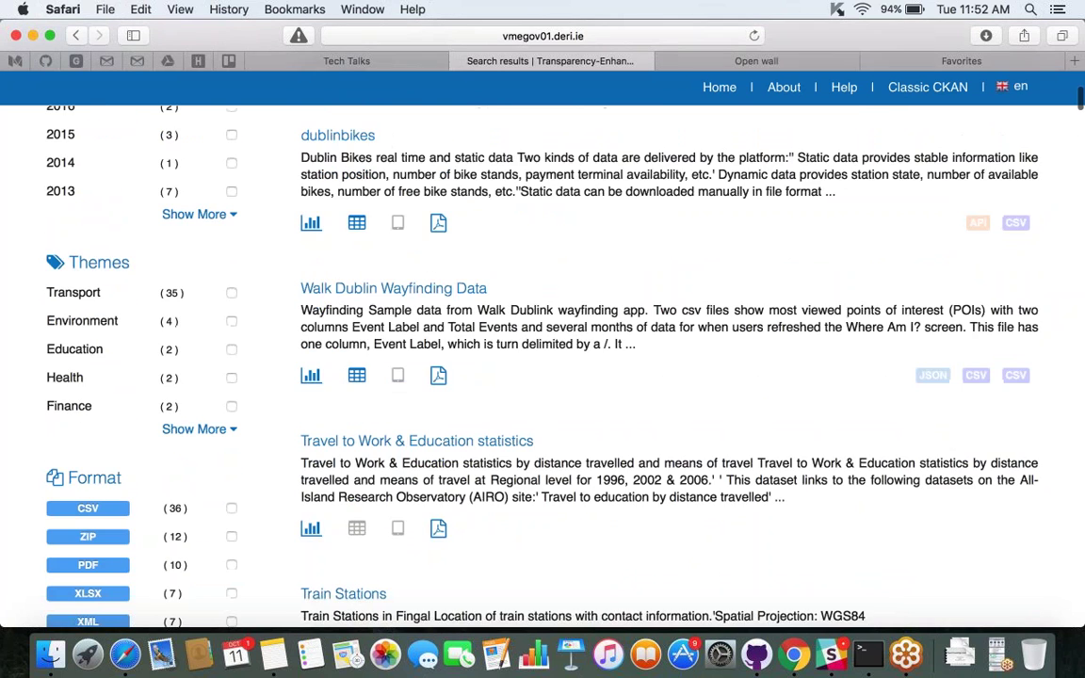
pyautogui.scroll(8, 398, 348)
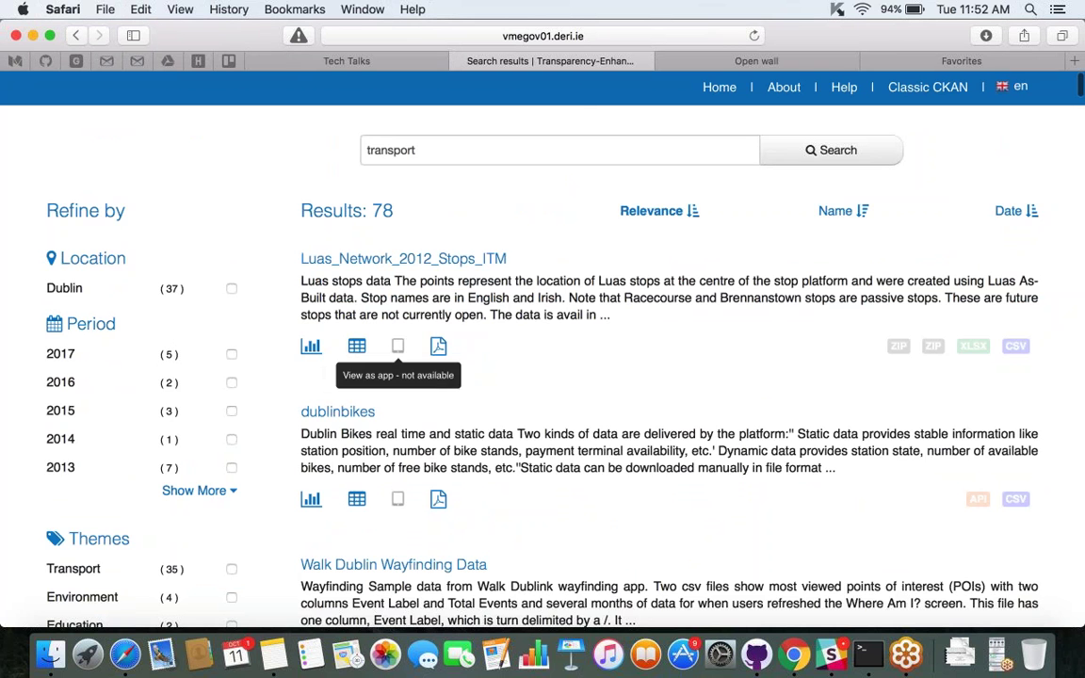
pyautogui.scroll(-2, 397, 348)
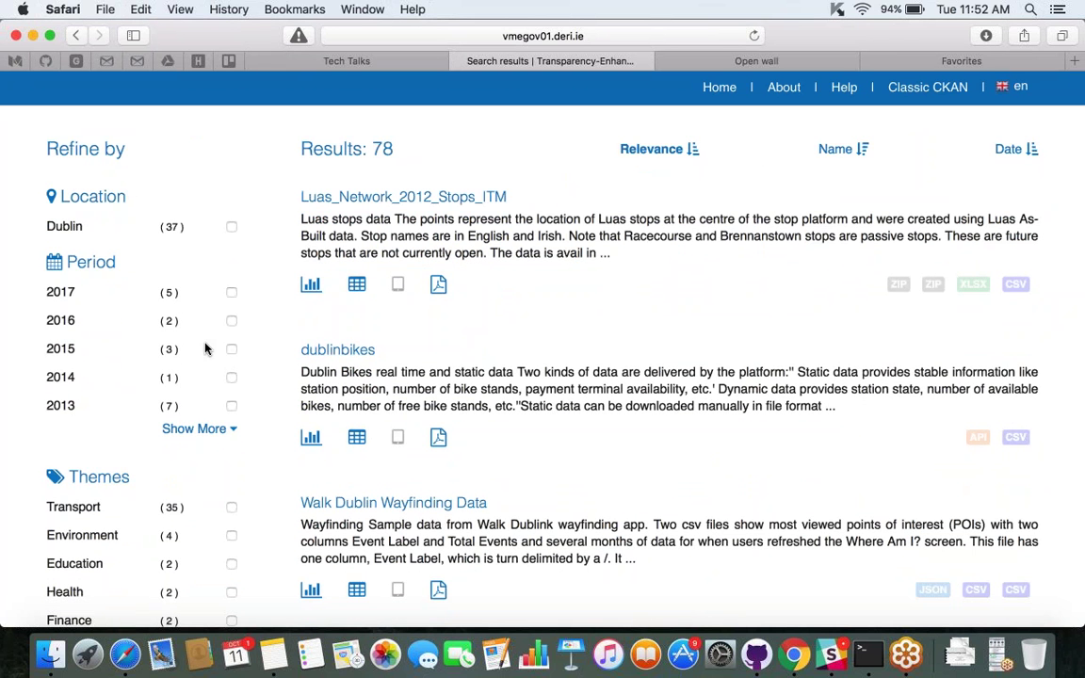
pyautogui.scroll(-1, 205, 348)
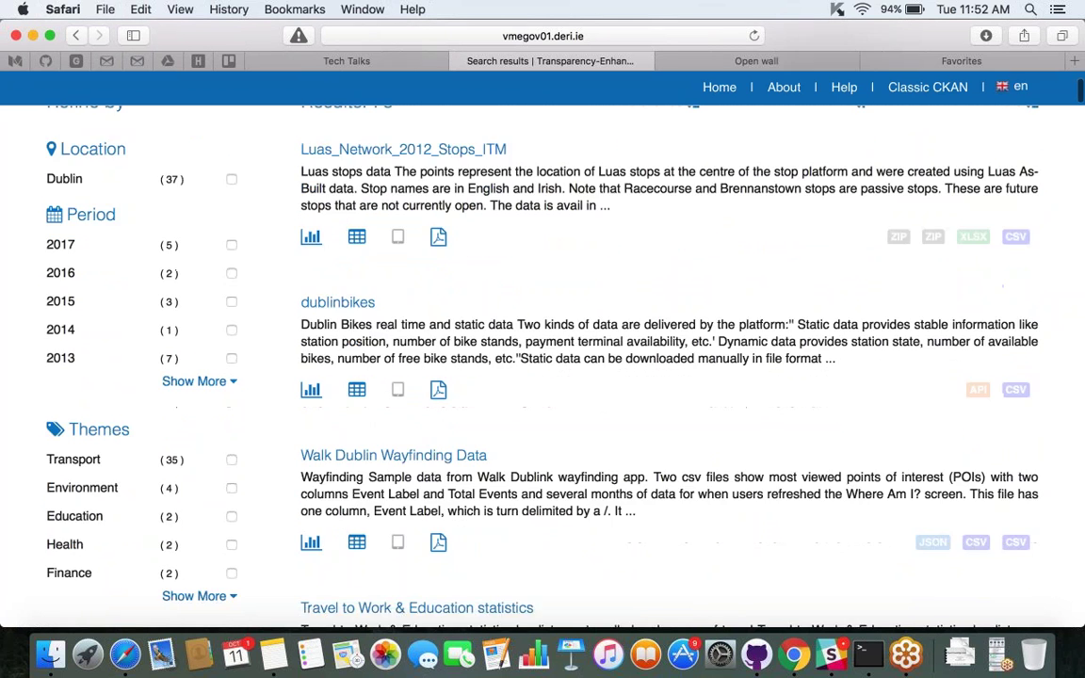
pyautogui.scroll(-8, 197, 464)
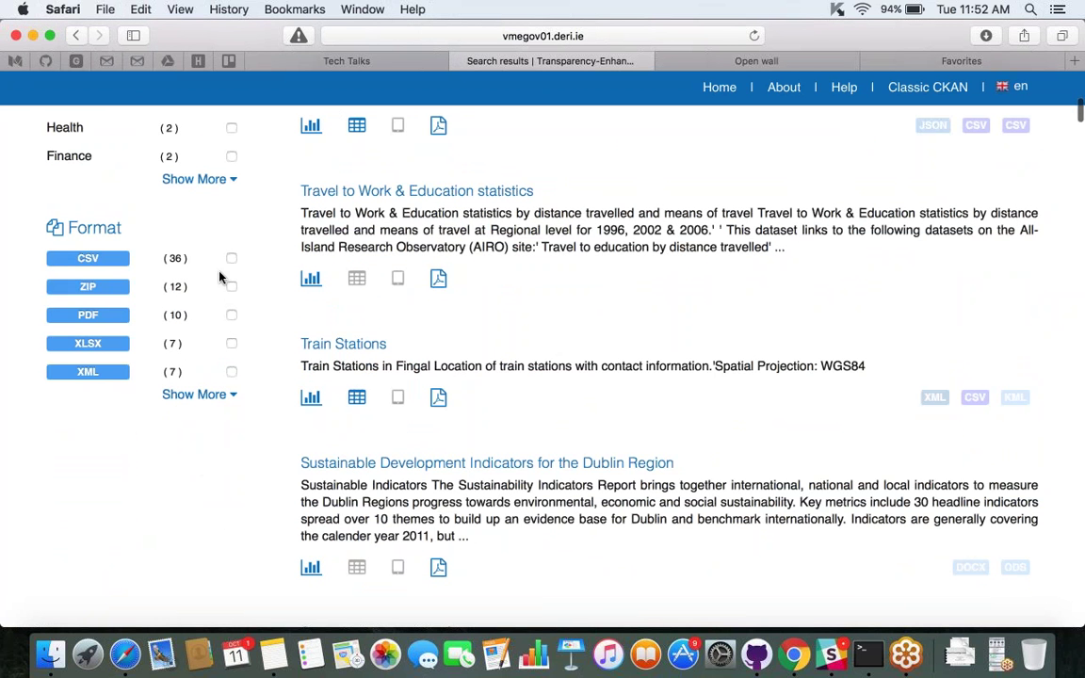
# Filter by CSV, Transport, 2014 and Dublin, then open the Residential Parking permits dataset.
pyautogui.click(232, 258)
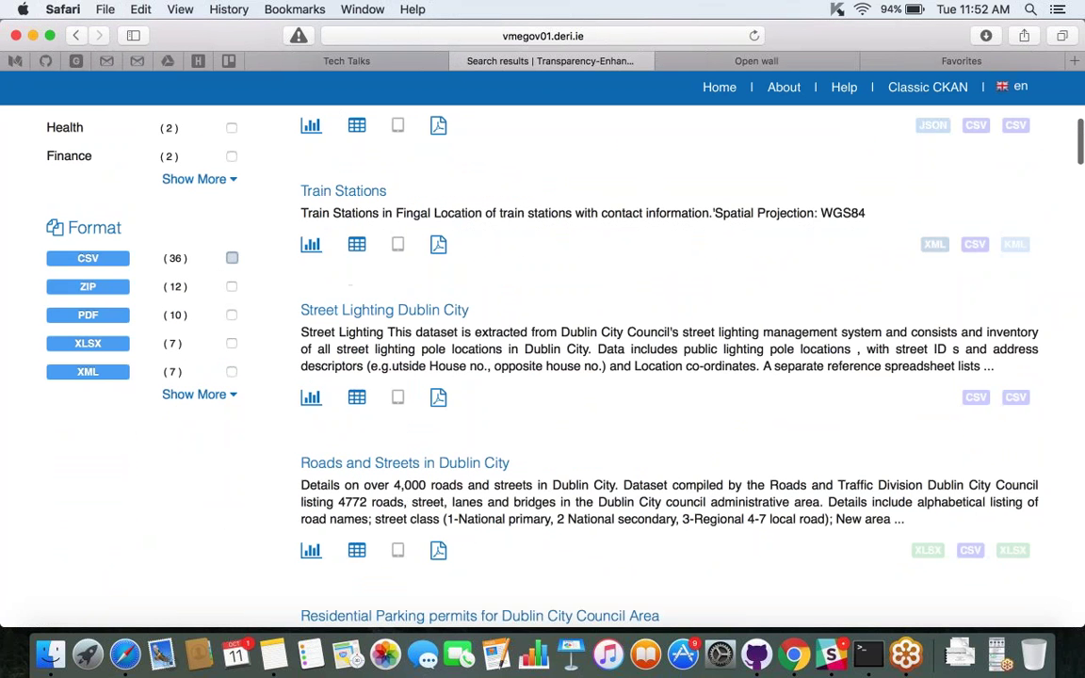
pyautogui.scroll(4, 542, 367)
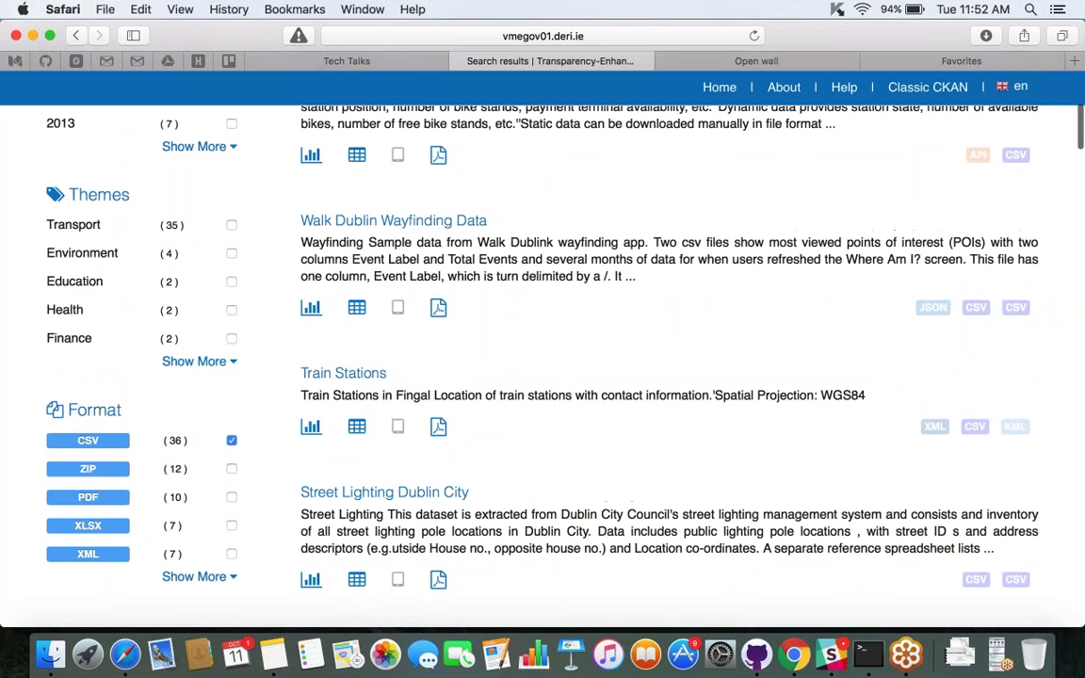
pyautogui.scroll(2, 189, 300)
pyautogui.click(232, 284)
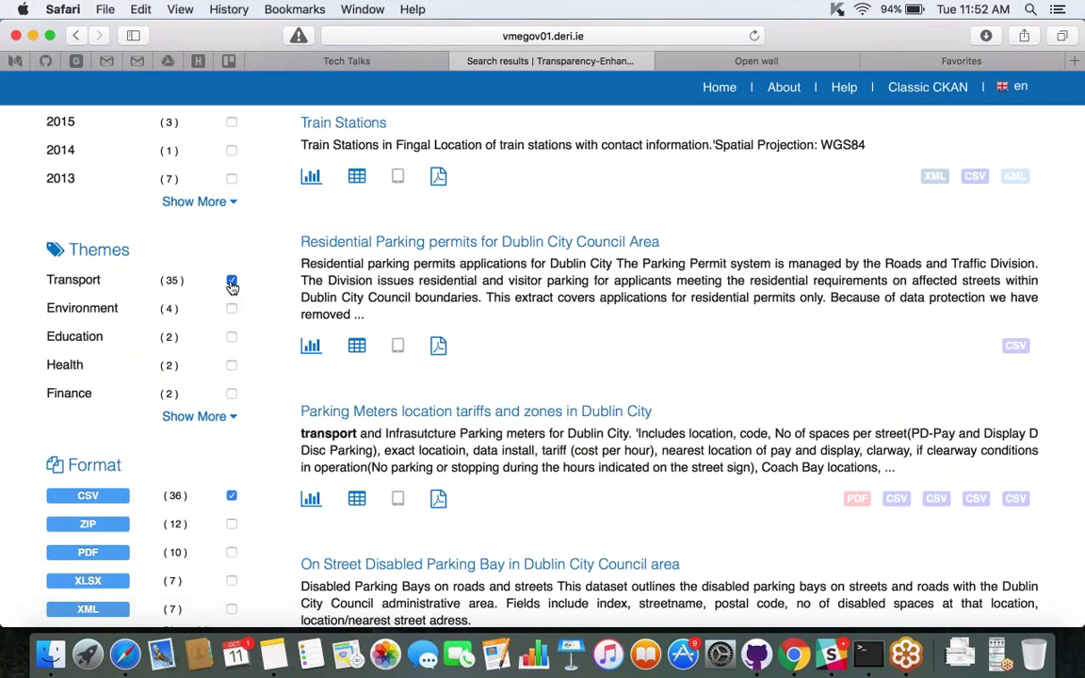
pyautogui.scroll(5, 231, 285)
pyautogui.click(231, 318)
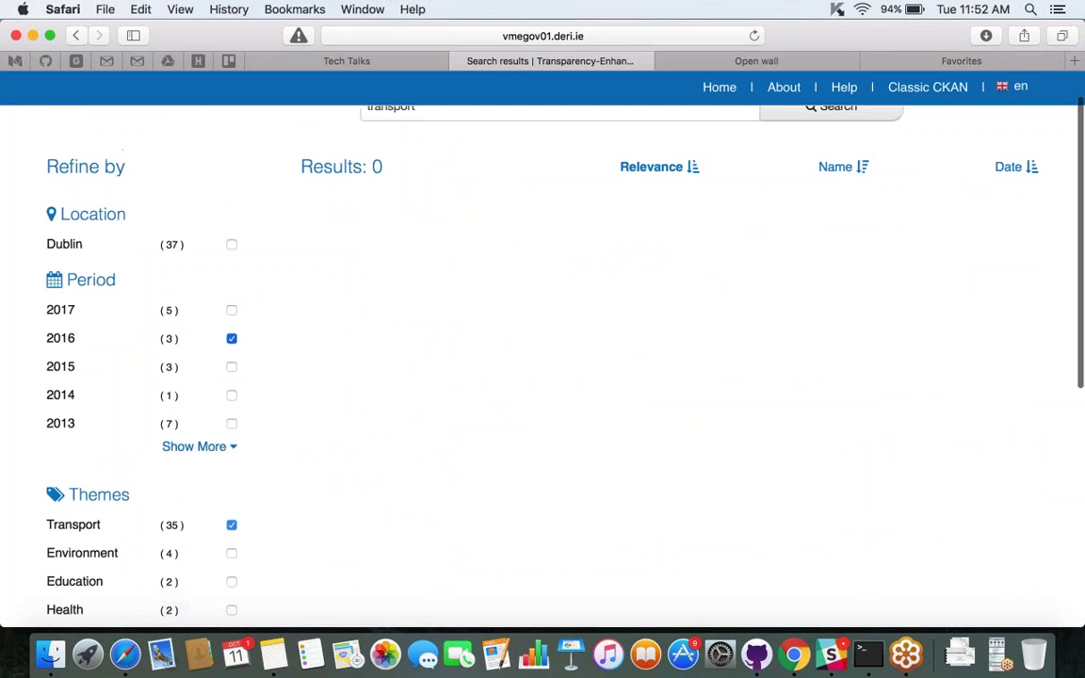
pyautogui.scroll(1, 217, 380)
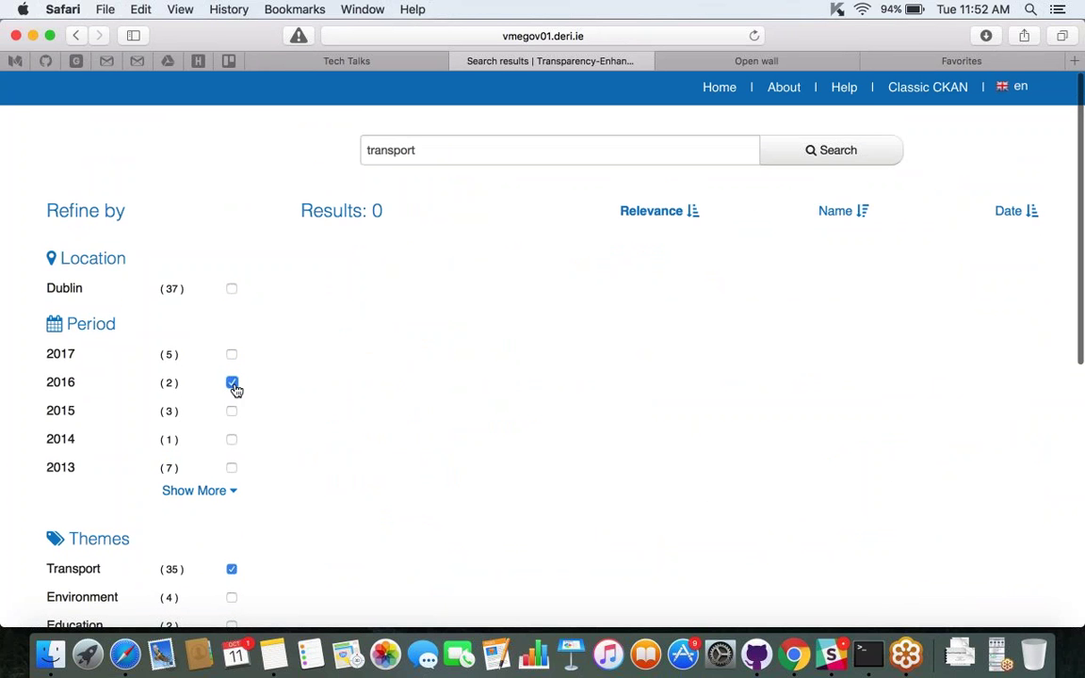
pyautogui.click(231, 383)
pyautogui.click(232, 438)
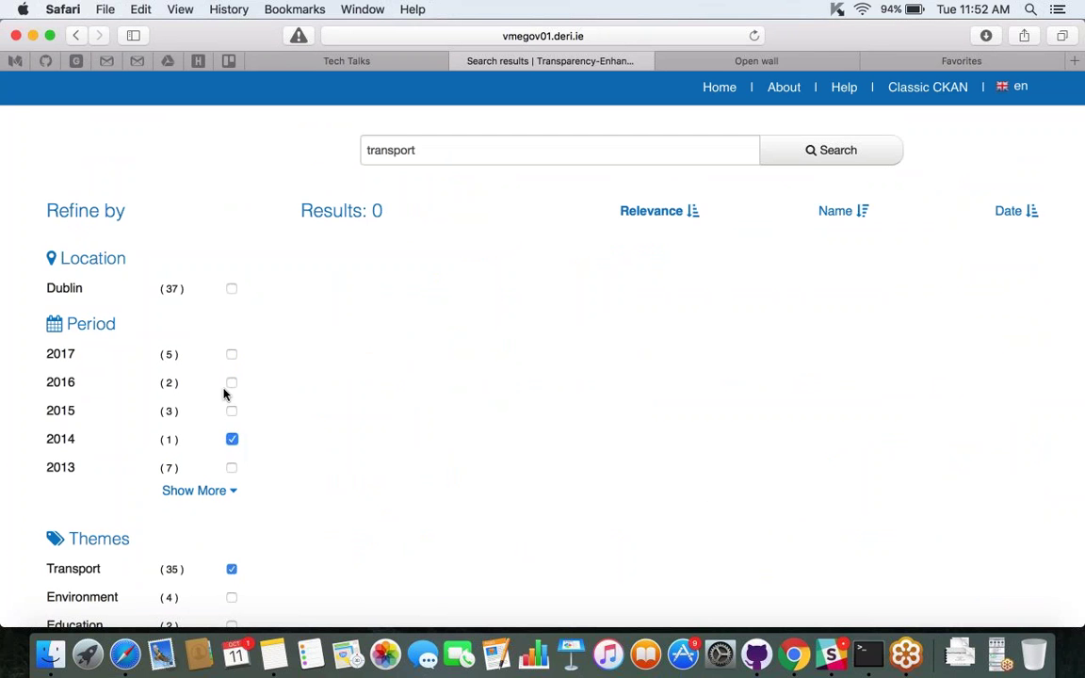
pyautogui.click(231, 288)
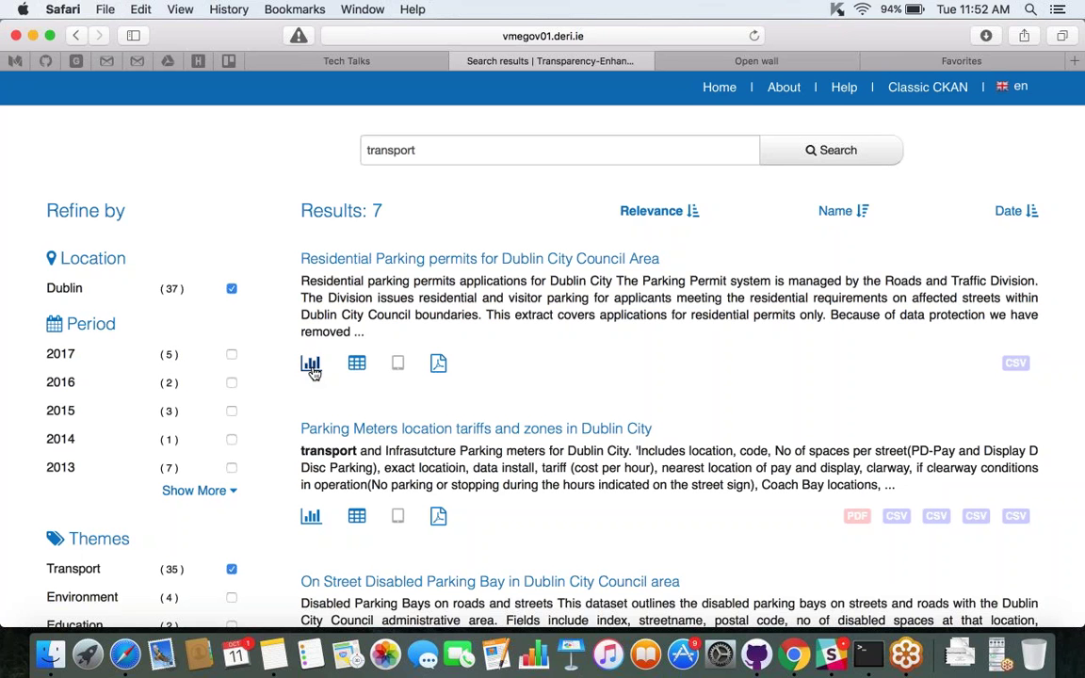
pyautogui.click(314, 259)
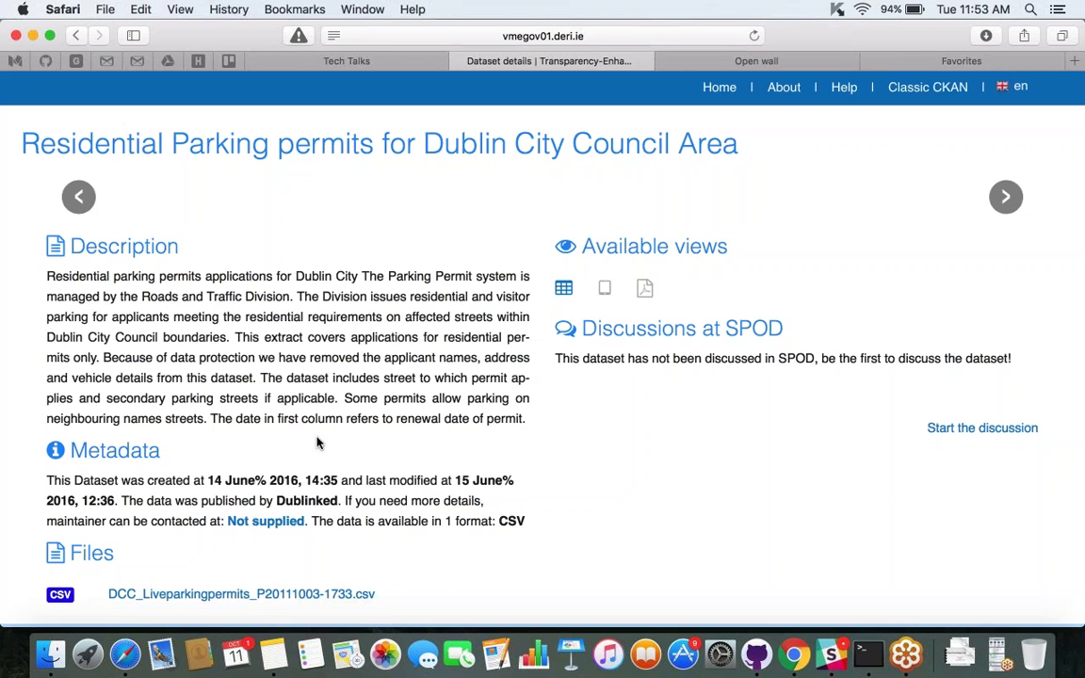
# Scroll through the Residential Parking permits details and bring up the Start the discussion link's menu.
pyautogui.scroll(-1, 317, 442)
pyautogui.scroll(-1, 317, 442)
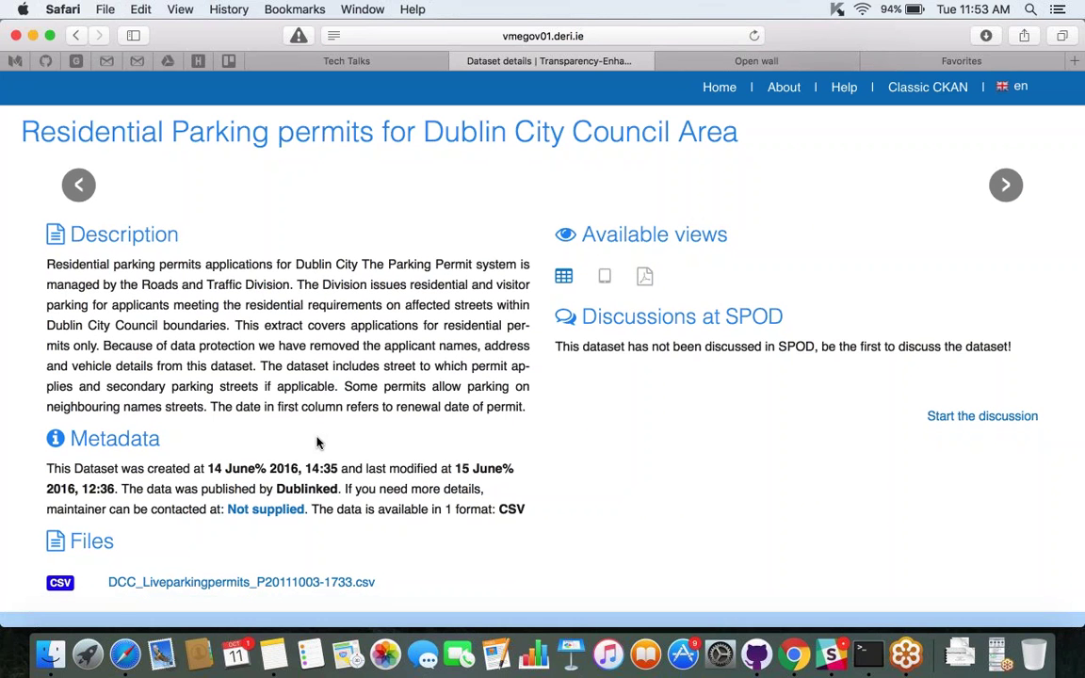
pyautogui.scroll(-1, 317, 443)
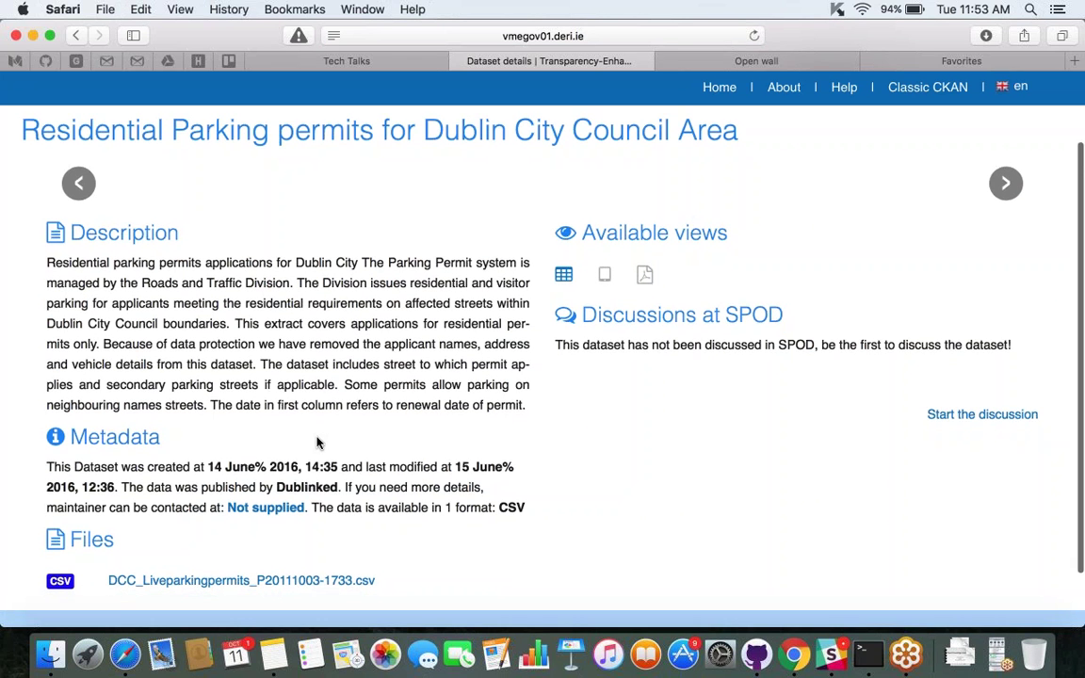
pyautogui.scroll(-2, 318, 442)
pyautogui.scroll(-3, 317, 443)
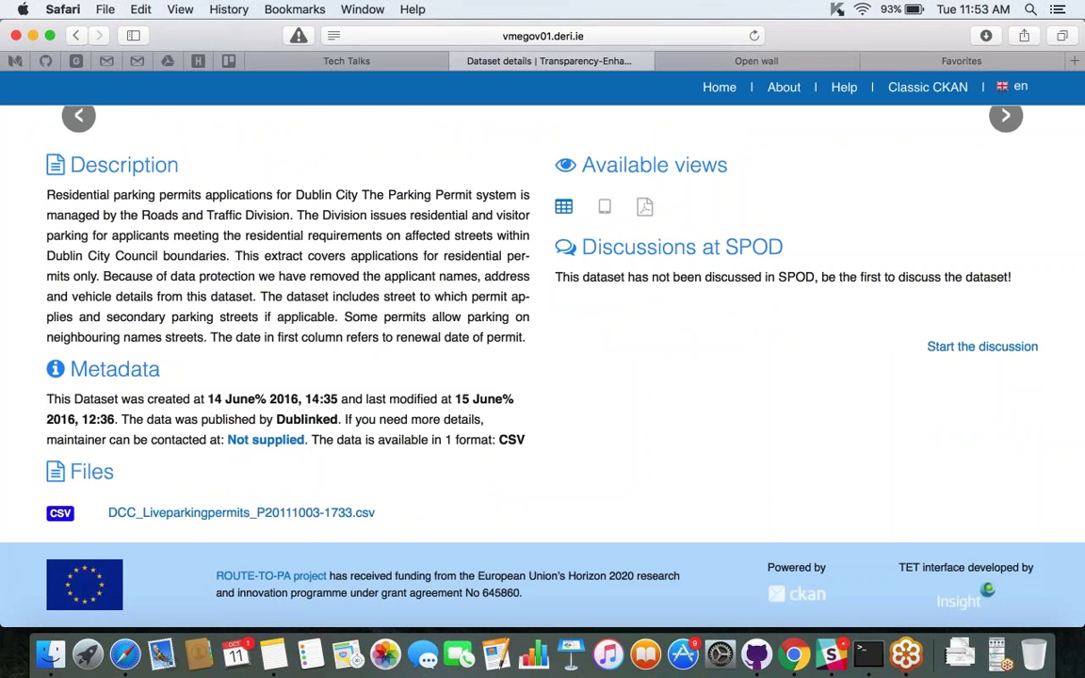
pyautogui.scroll(1, 542, 377)
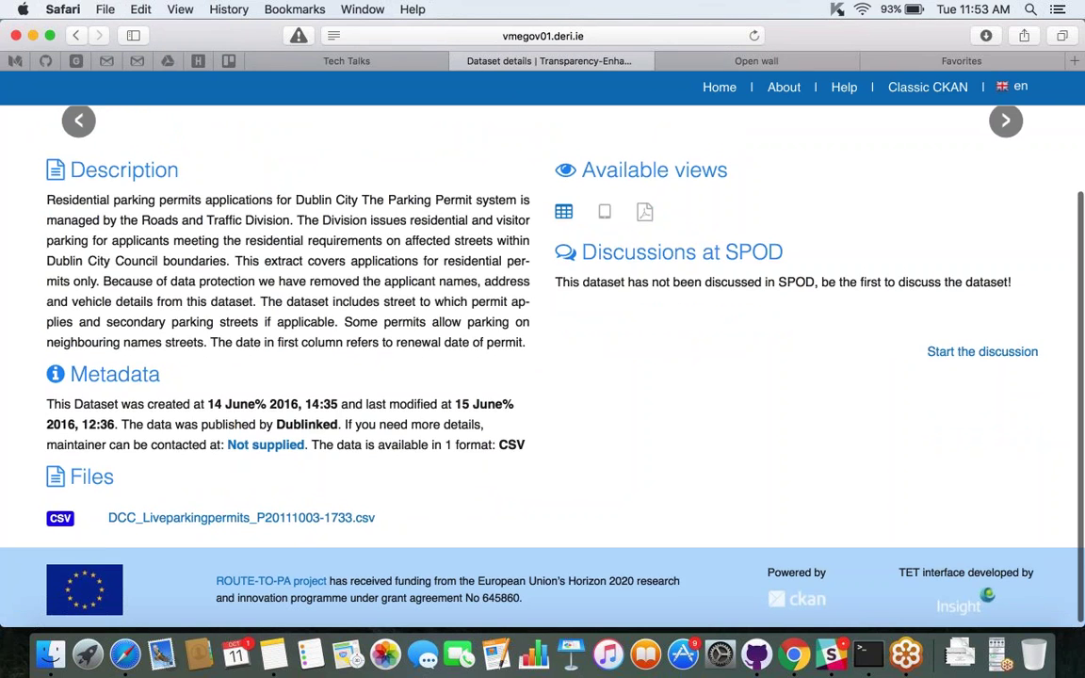
pyautogui.scroll(3, 542, 377)
pyautogui.scroll(5, 542, 377)
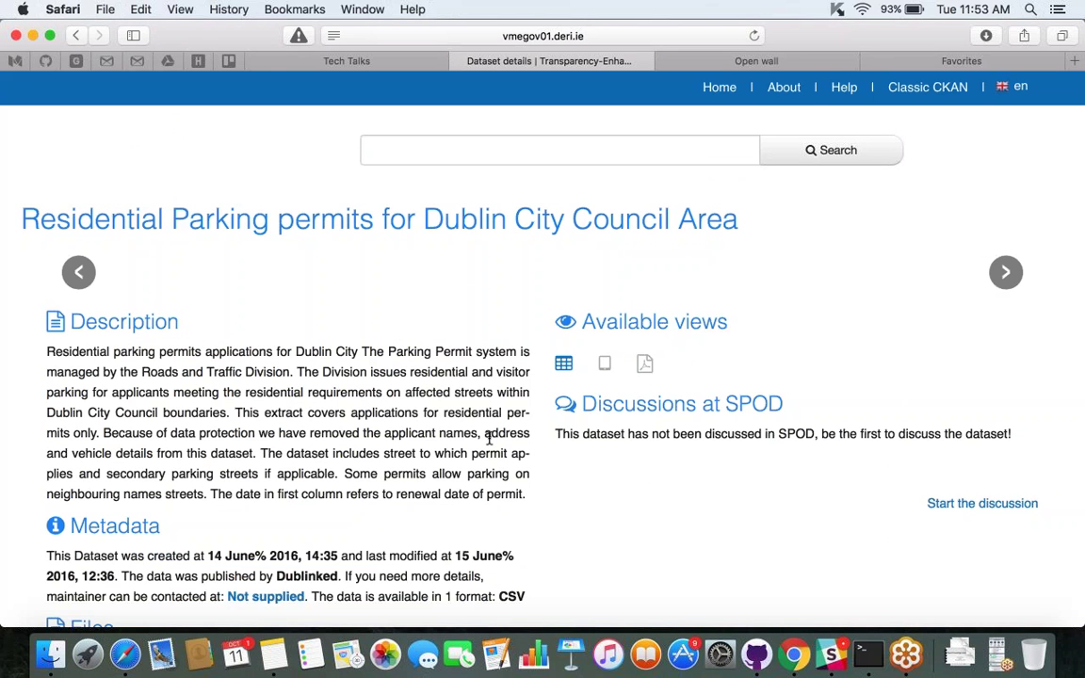
pyautogui.scroll(-1, 489, 438)
pyautogui.scroll(-3, 542, 365)
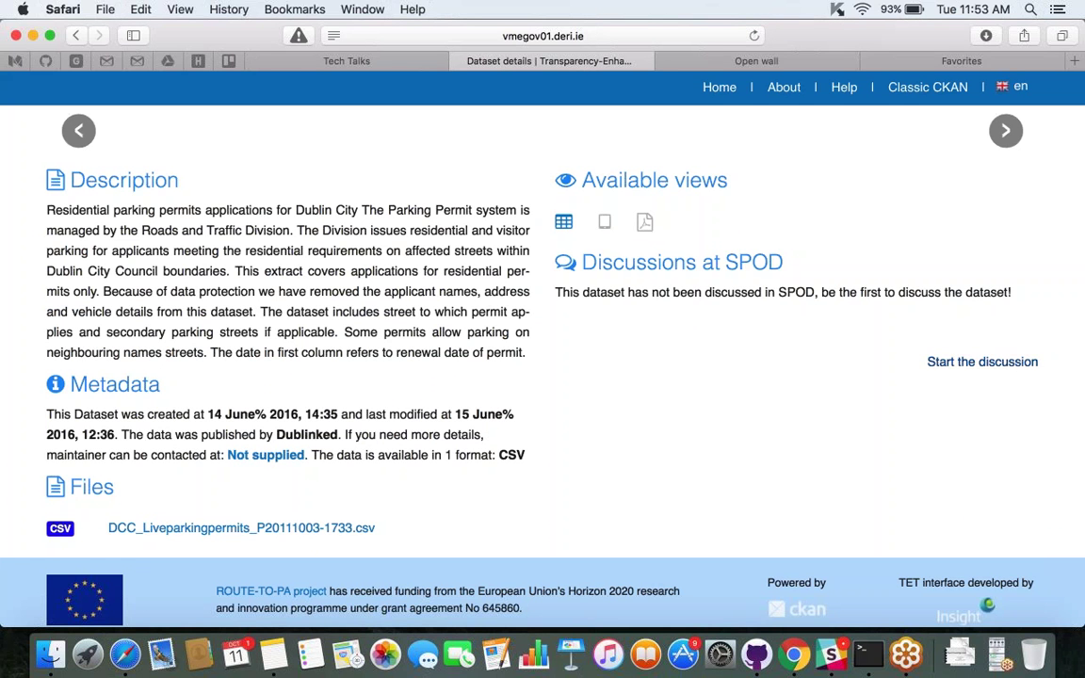
pyautogui.rightClick(941, 362)
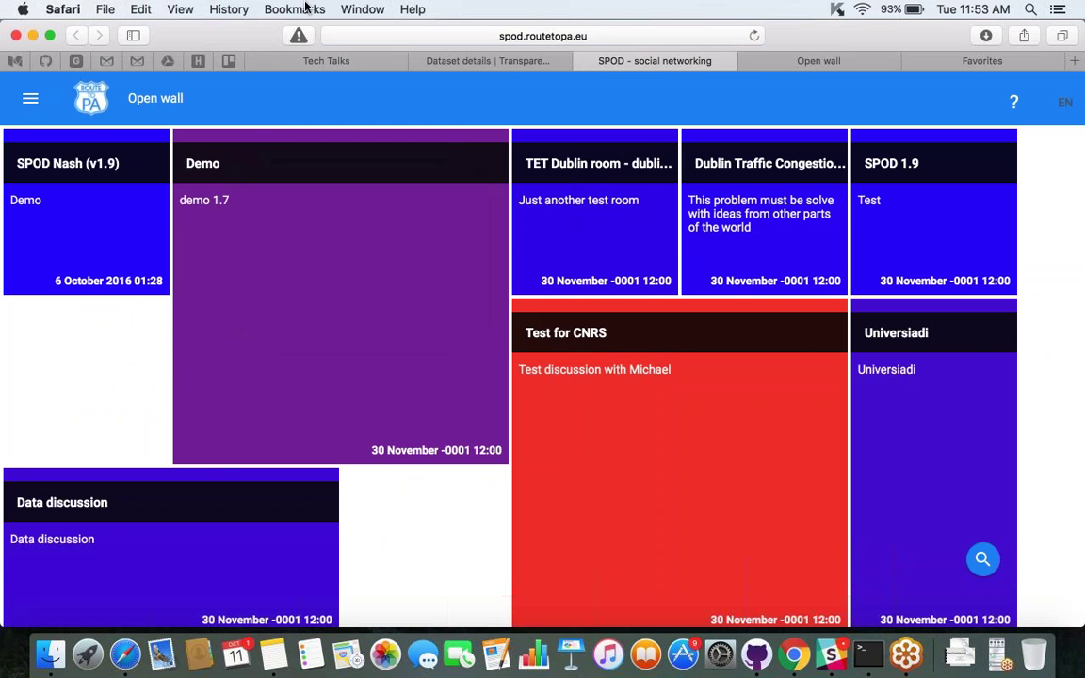
# Open the discussion link as a new SPOD Open wall tab, then return to Dataset details.
pyautogui.moveTo(562, 180)
pyautogui.click(518, 62)
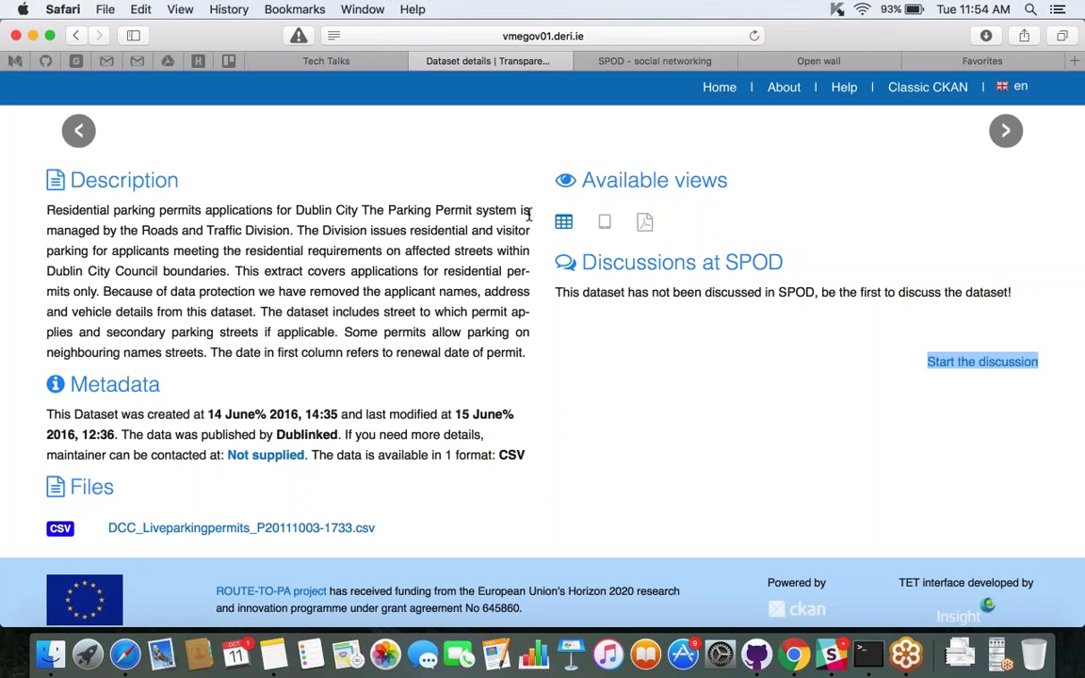
pyautogui.scroll(-1, 528, 214)
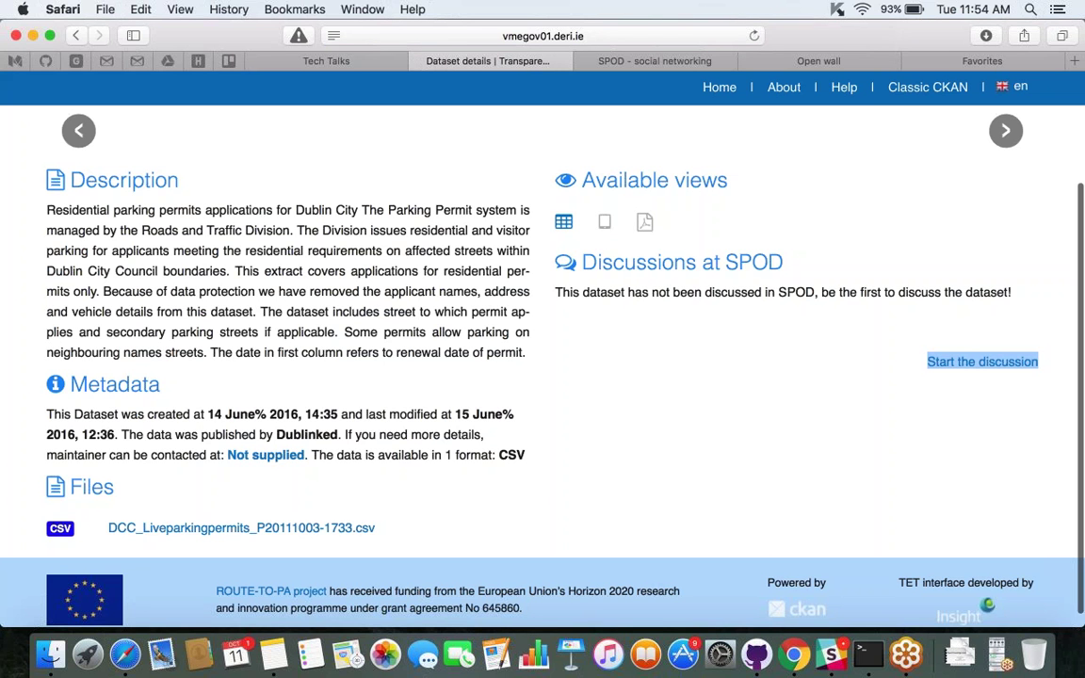
pyautogui.scroll(5, 490, 358)
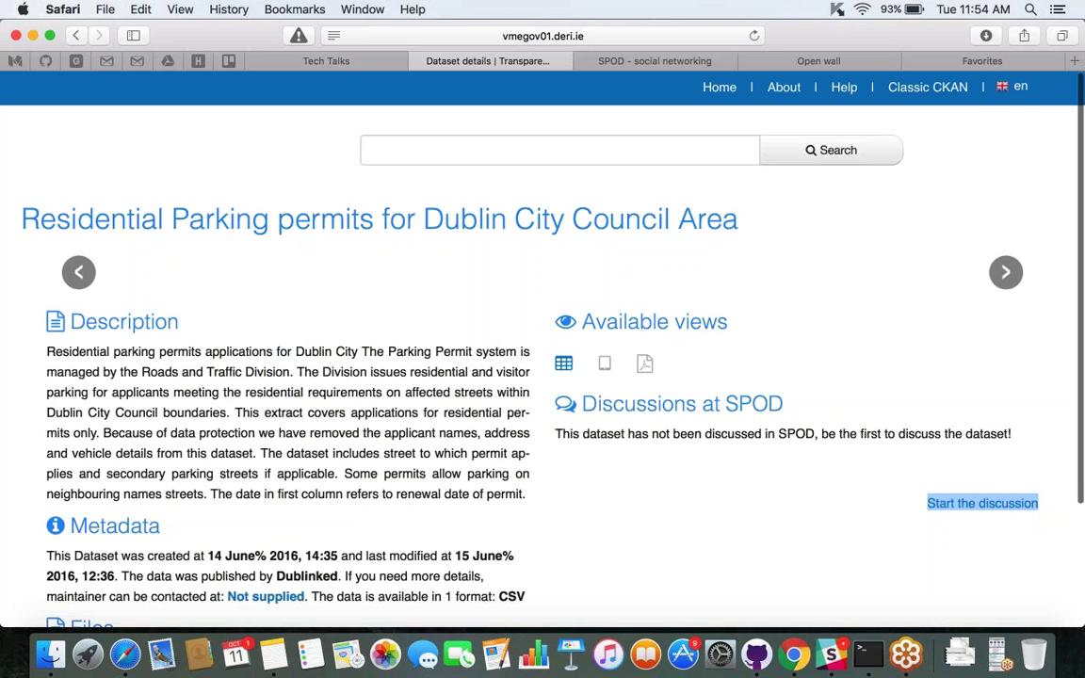
pyautogui.scroll(1, 542, 358)
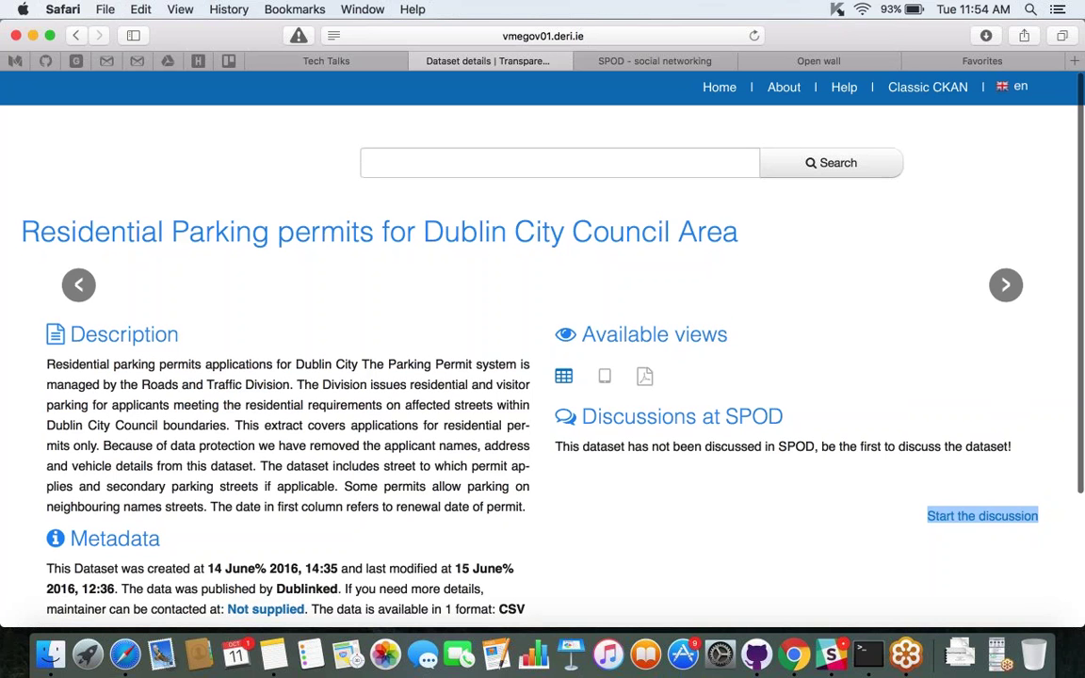
pyautogui.scroll(-1, 542, 357)
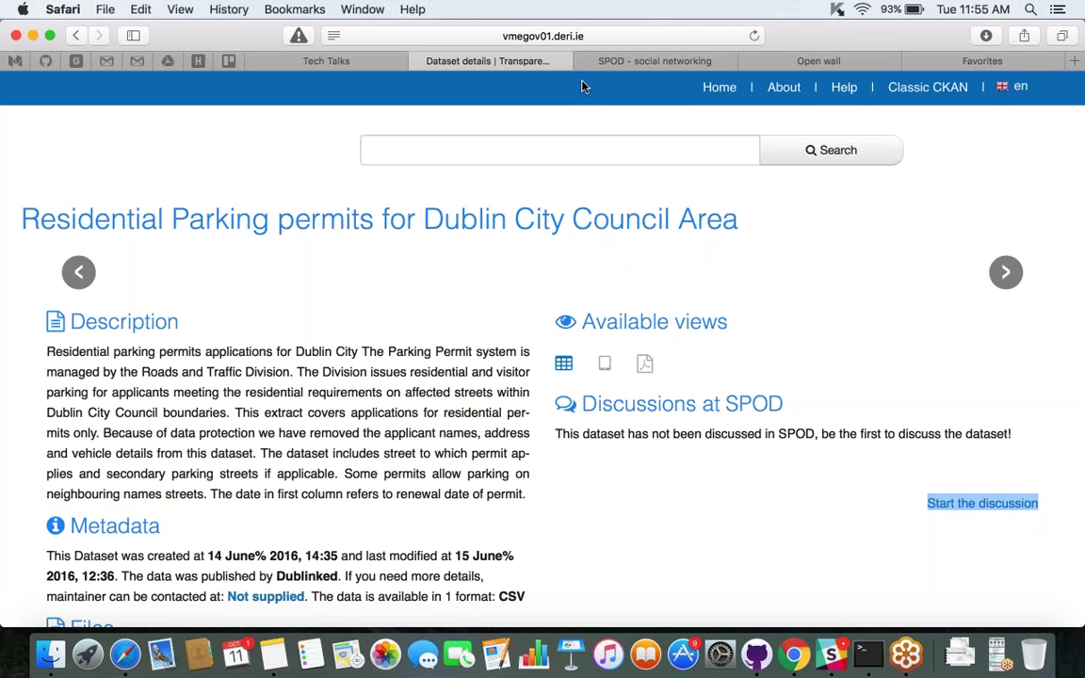
# Close the extra SPOD social networking tab and go back to the parking permits dataset page.
pyautogui.click(639, 62)
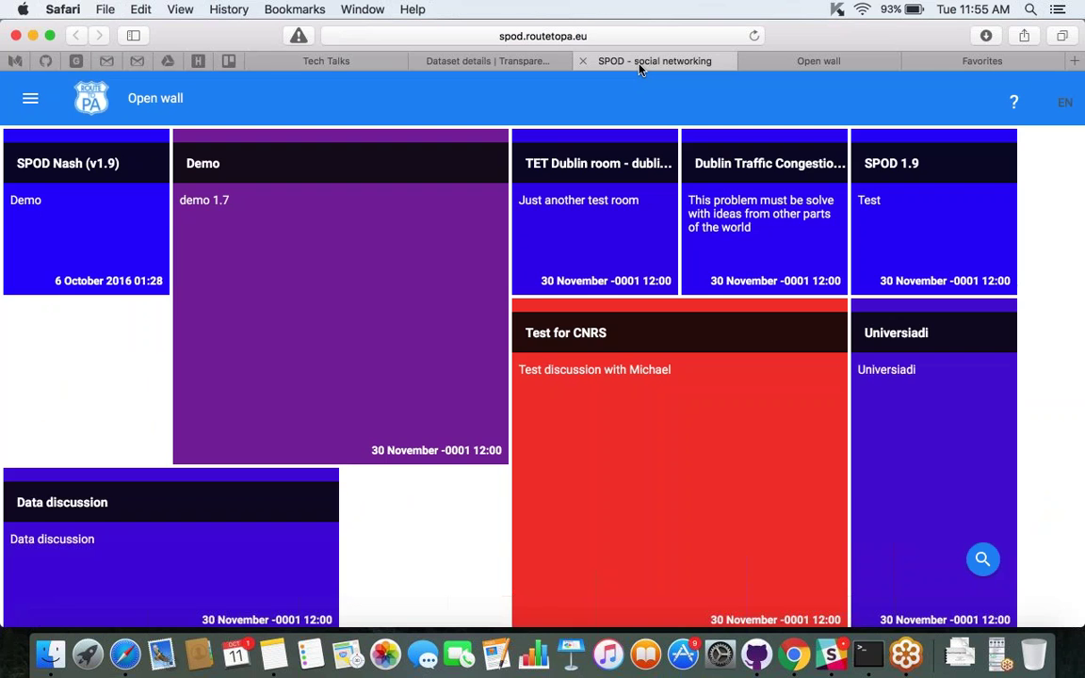
pyautogui.click(583, 62)
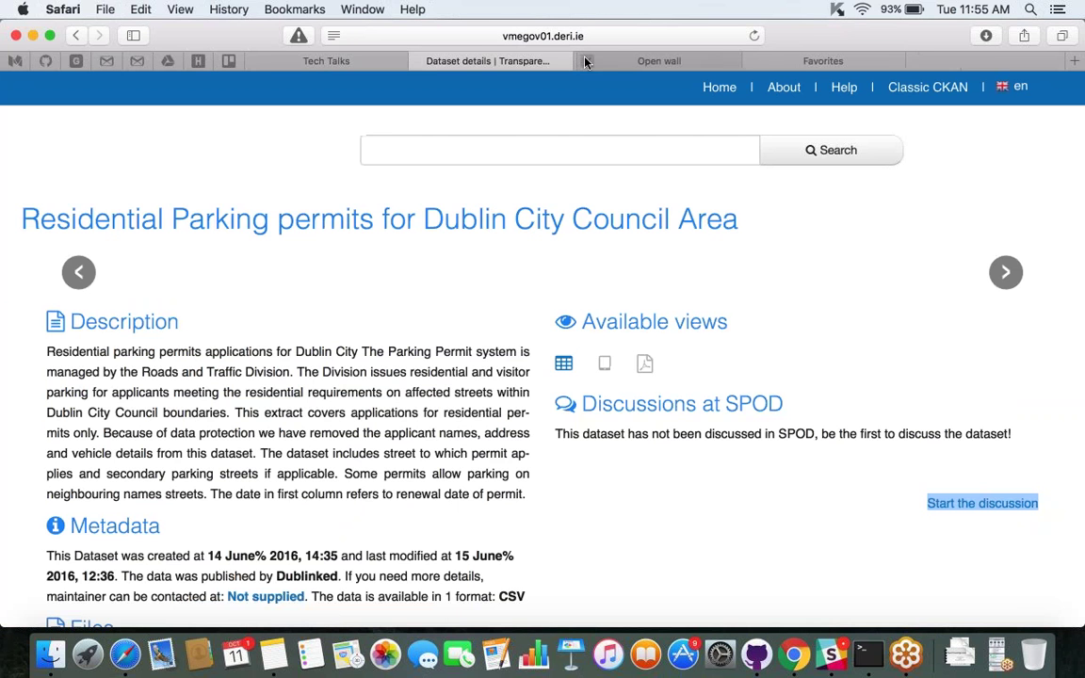
pyautogui.click(654, 62)
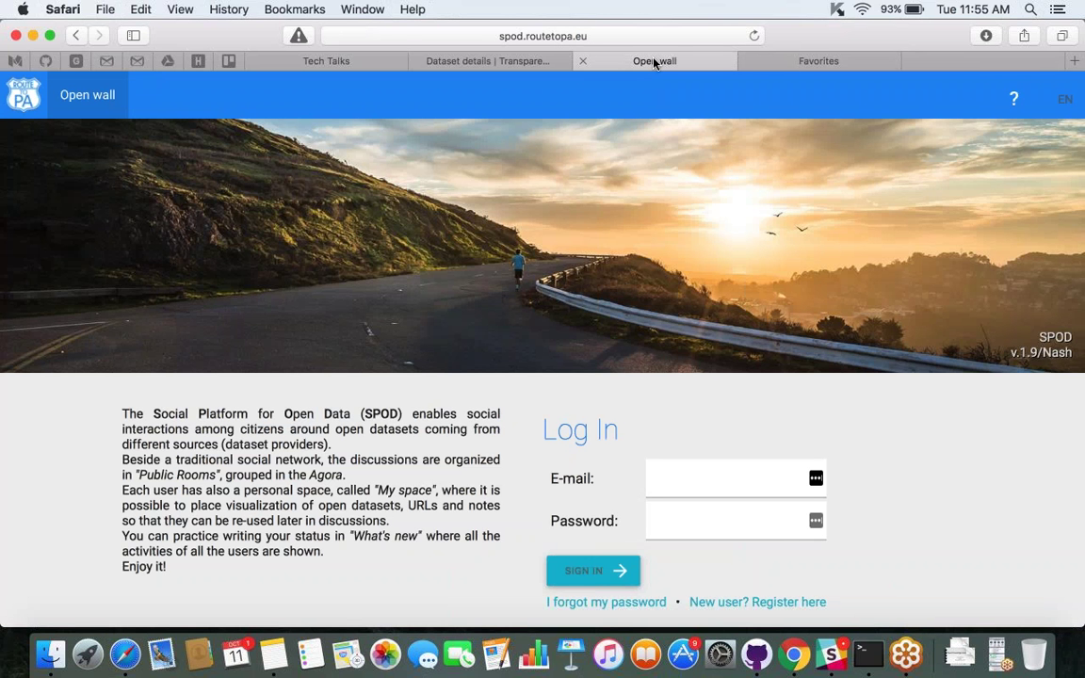
pyautogui.click(476, 60)
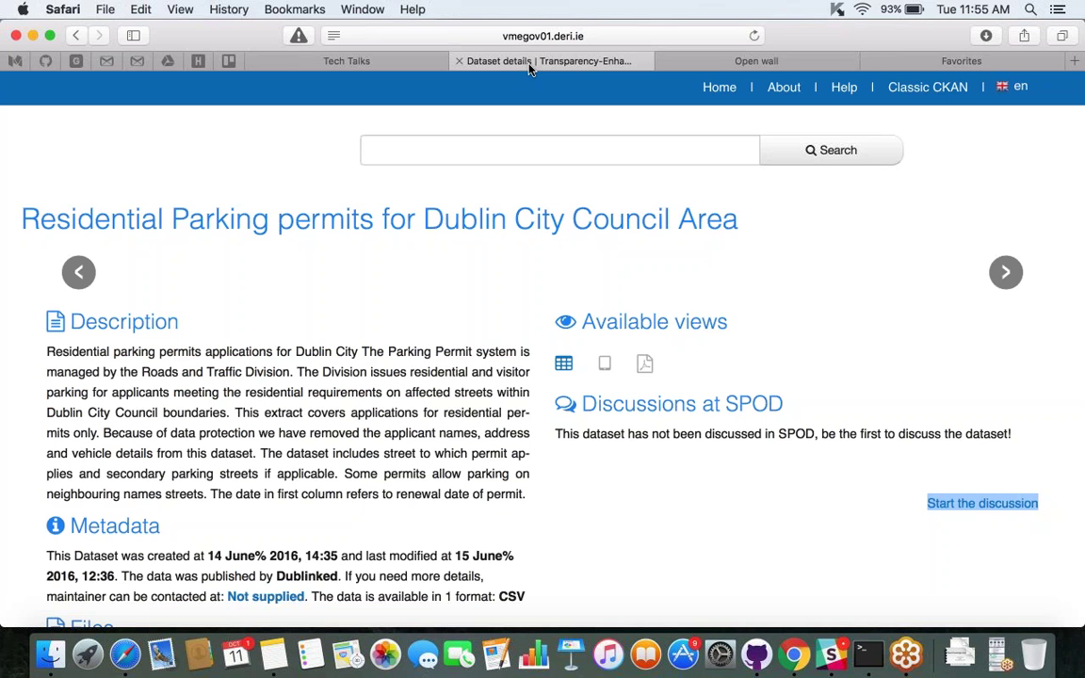
# Sign in to SPOD from the Open wall tab using the browser's saved login.
pyautogui.click(756, 61)
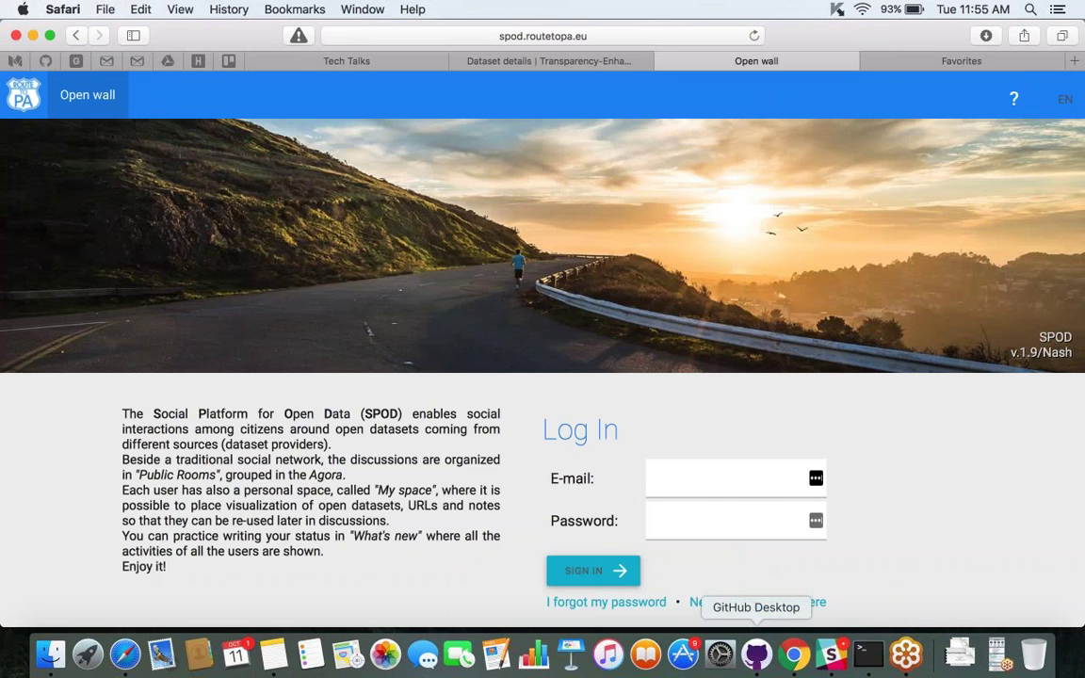
pyautogui.click(715, 491)
pyautogui.press('Down')
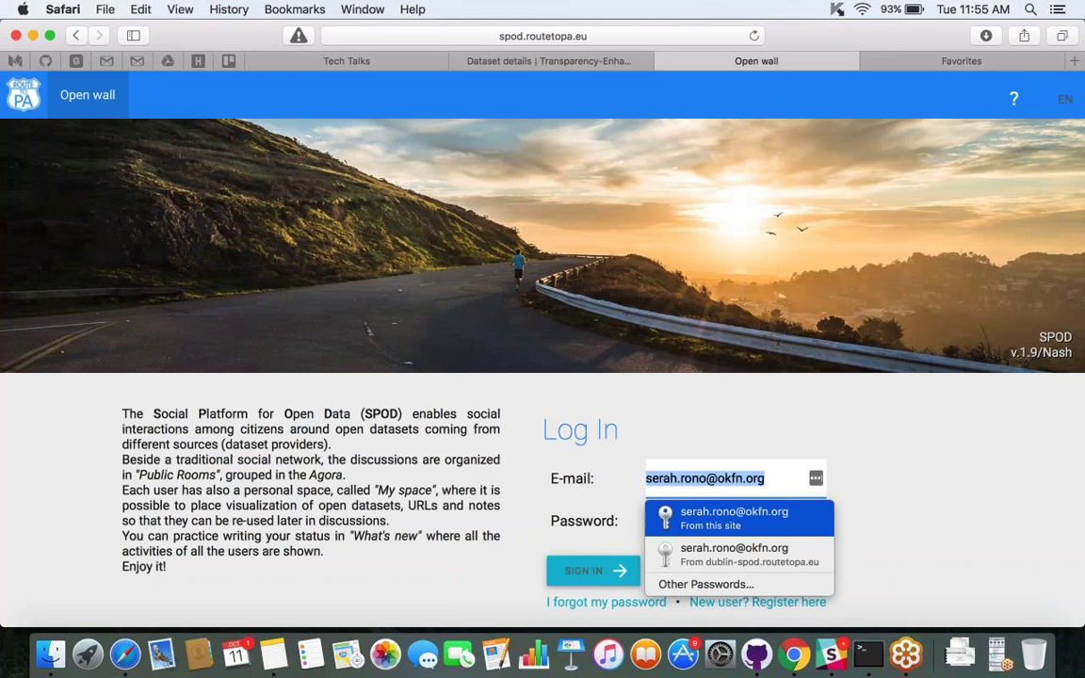
pyautogui.press('Return')
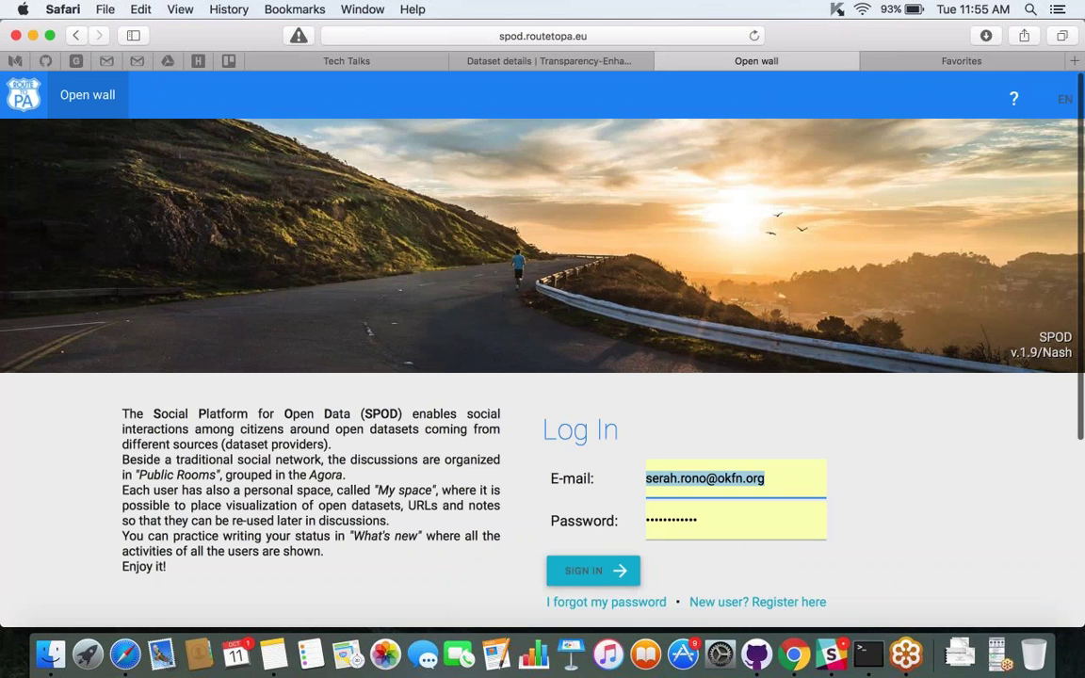
pyautogui.scroll(-3, 744, 432)
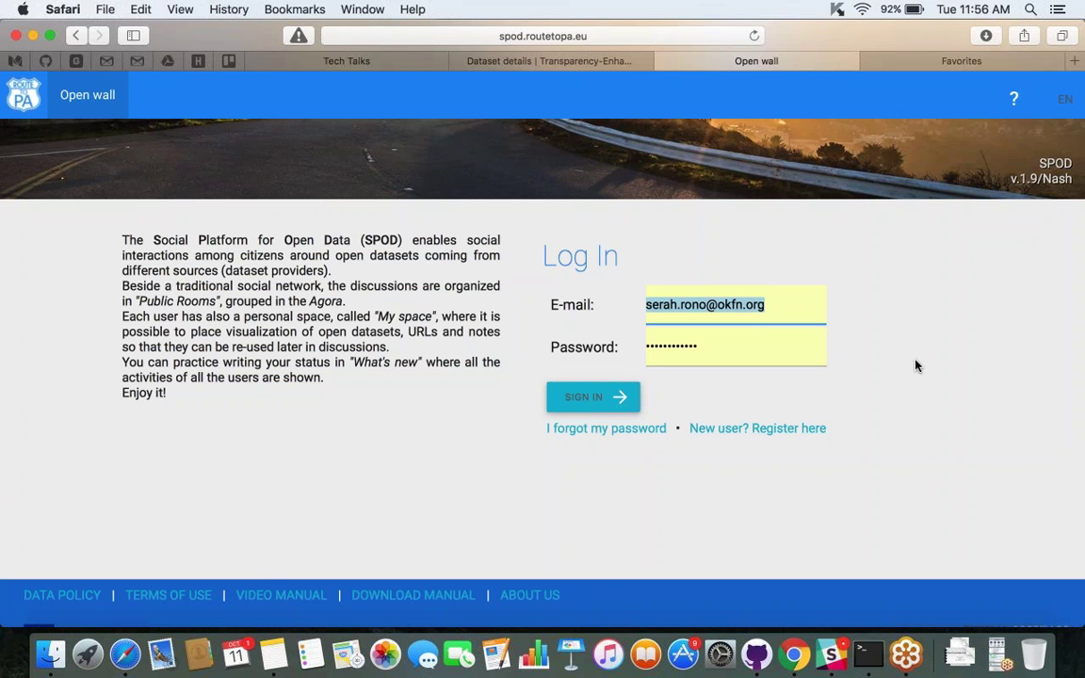
pyautogui.scroll(3, 915, 365)
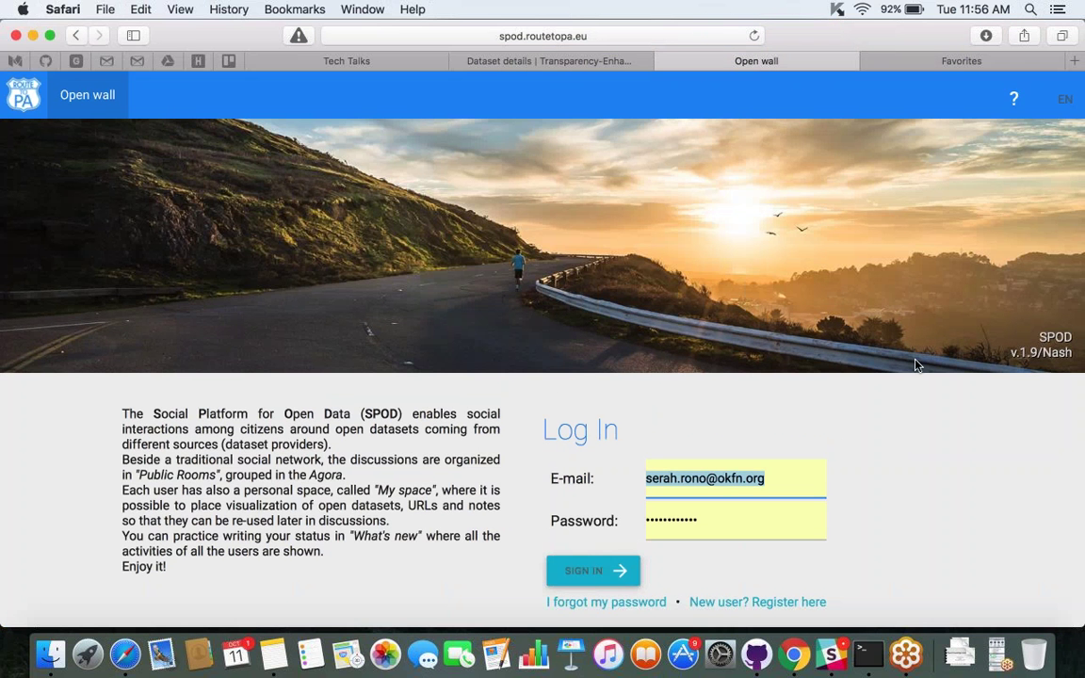
pyautogui.scroll(-1, 916, 365)
pyautogui.scroll(-2, 915, 365)
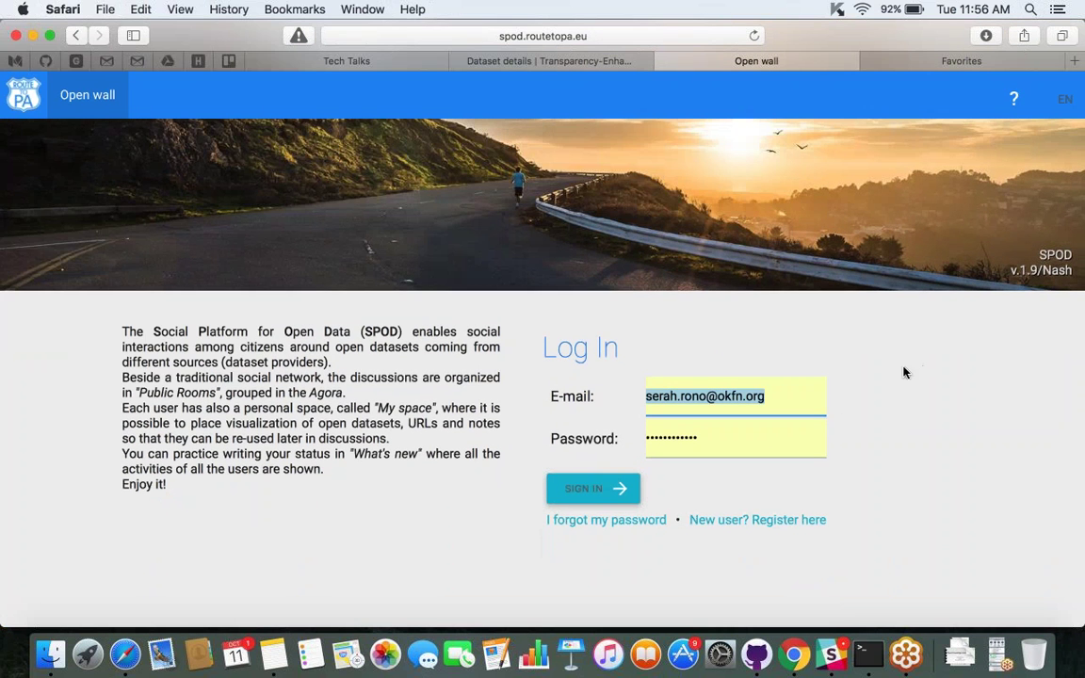
pyautogui.click(603, 494)
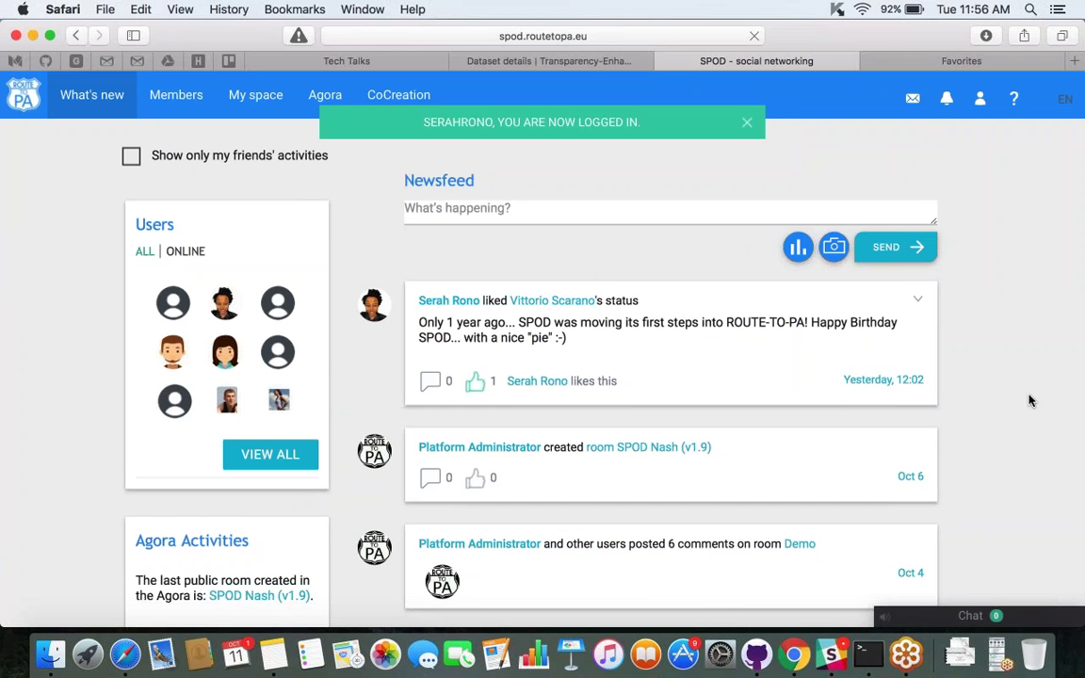
# Browse the What's new newsfeed and toggle the Users panel between Online and All, ending on All.
pyautogui.scroll(-1, 1029, 402)
pyautogui.scroll(-3, 1029, 401)
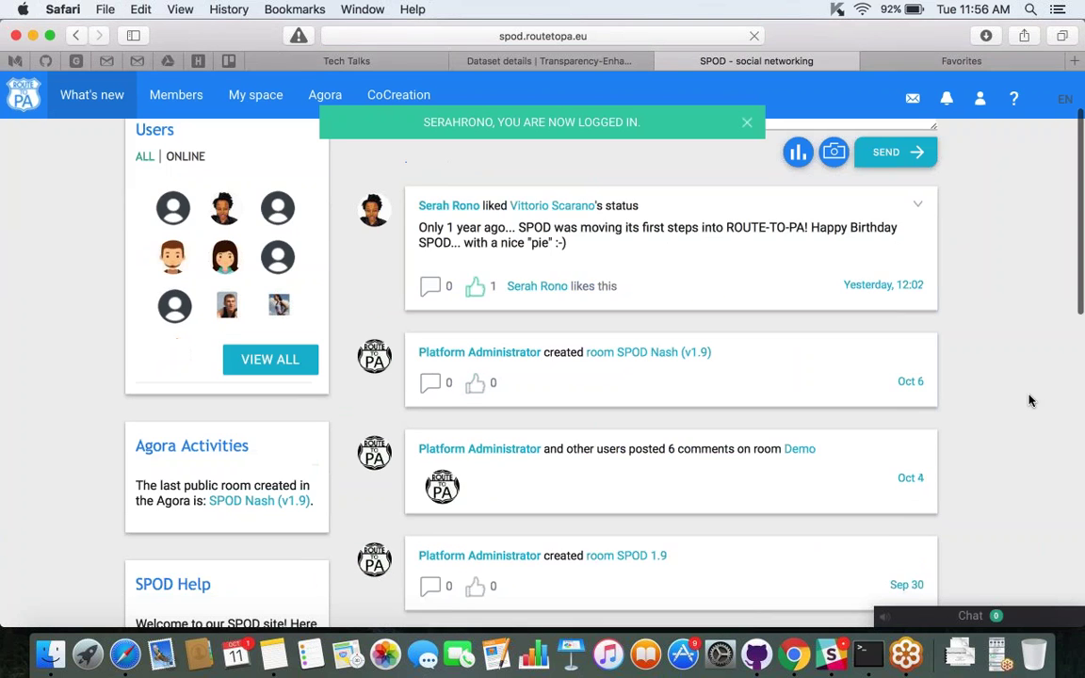
pyautogui.scroll(3, 1029, 401)
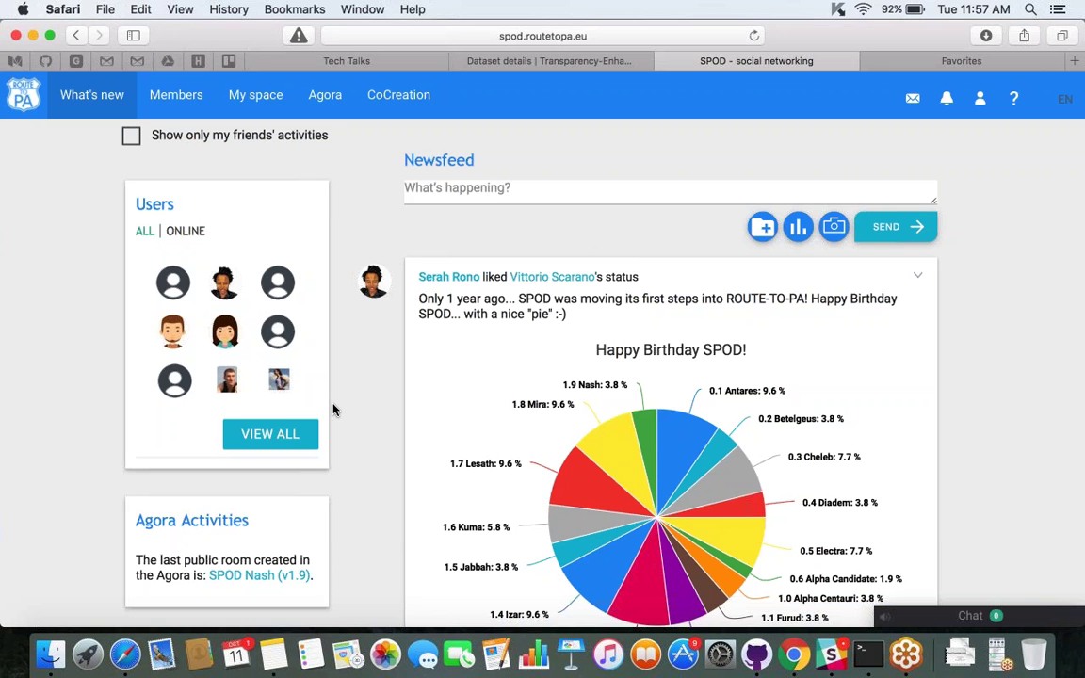
pyautogui.scroll(-15, 346, 394)
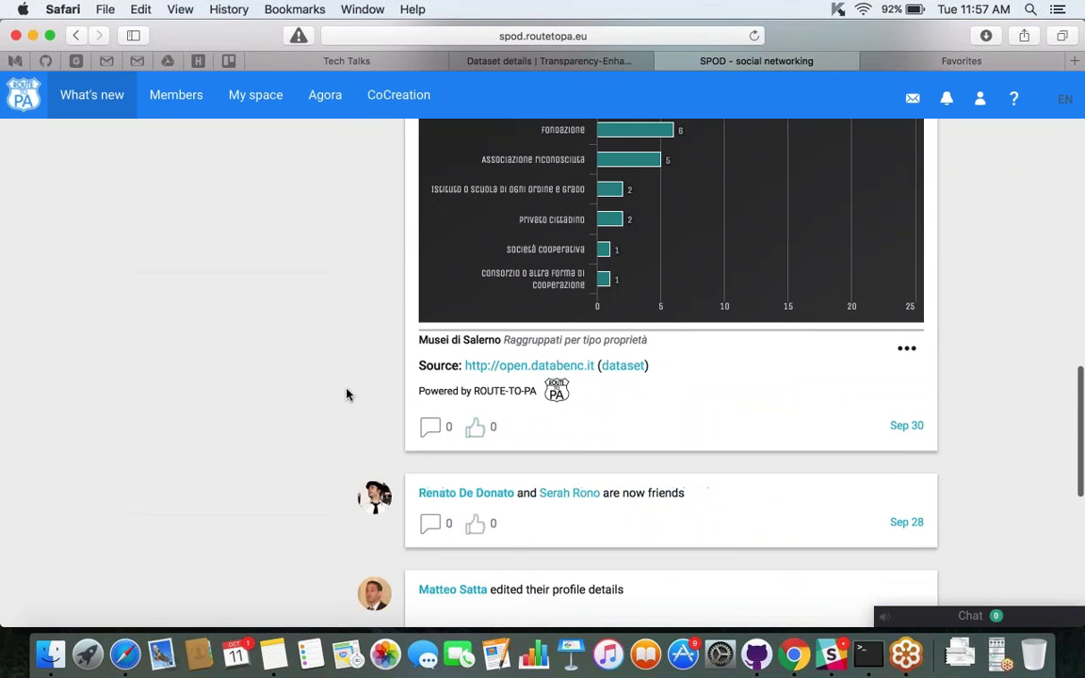
pyautogui.scroll(3, 346, 394)
pyautogui.scroll(15, 346, 394)
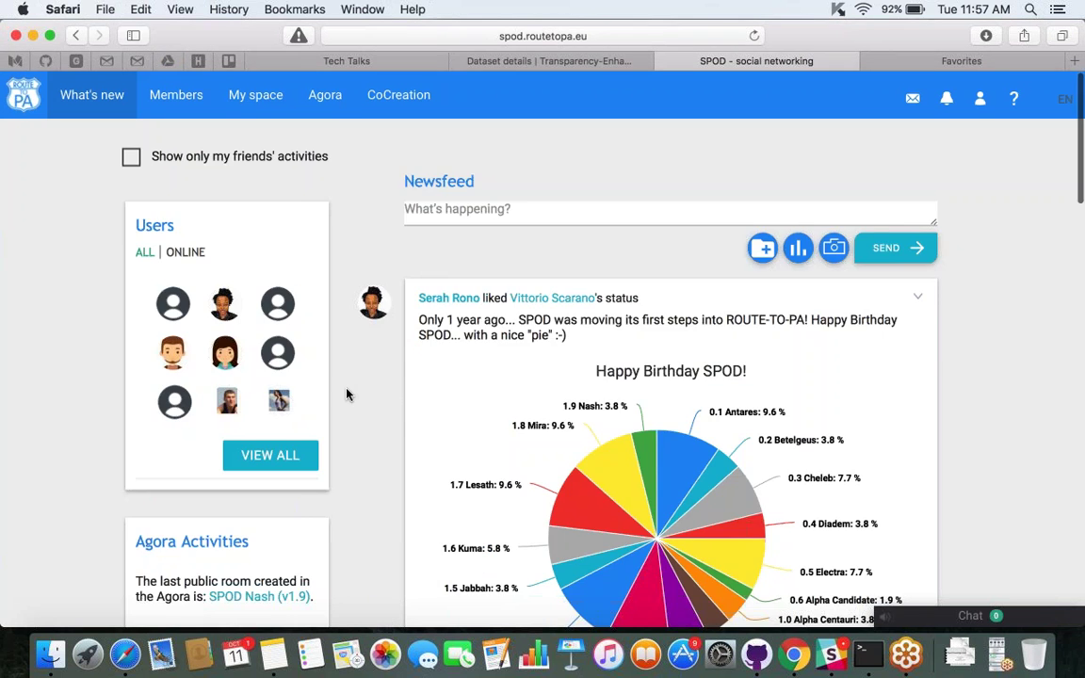
pyautogui.click(182, 252)
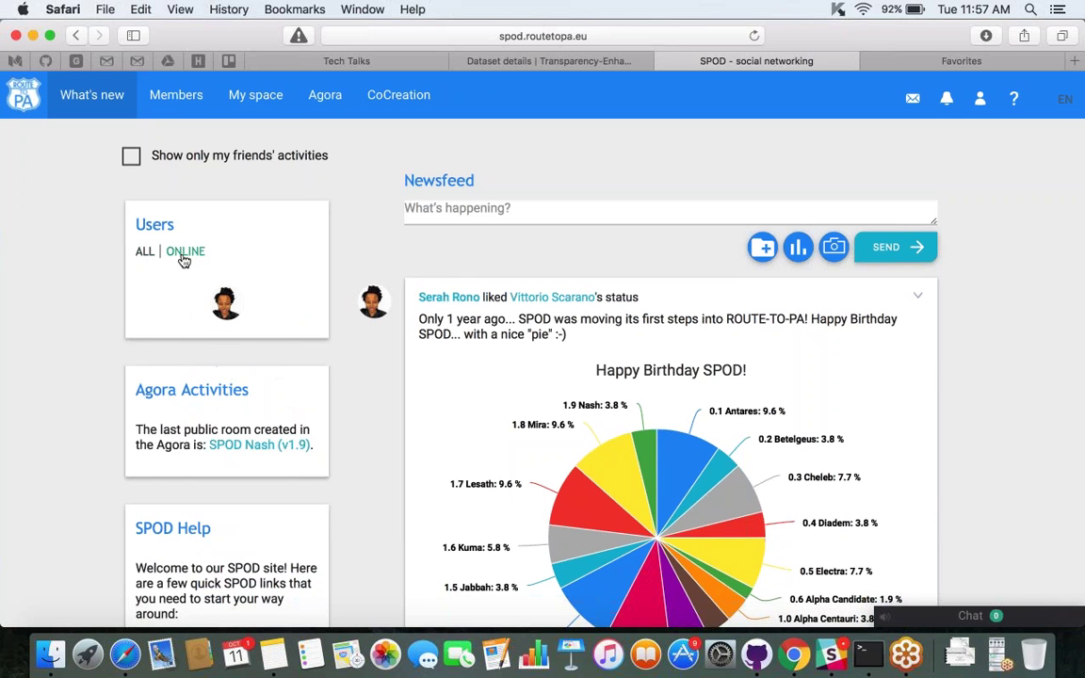
pyautogui.click(143, 252)
pyautogui.click(186, 252)
pyautogui.click(145, 252)
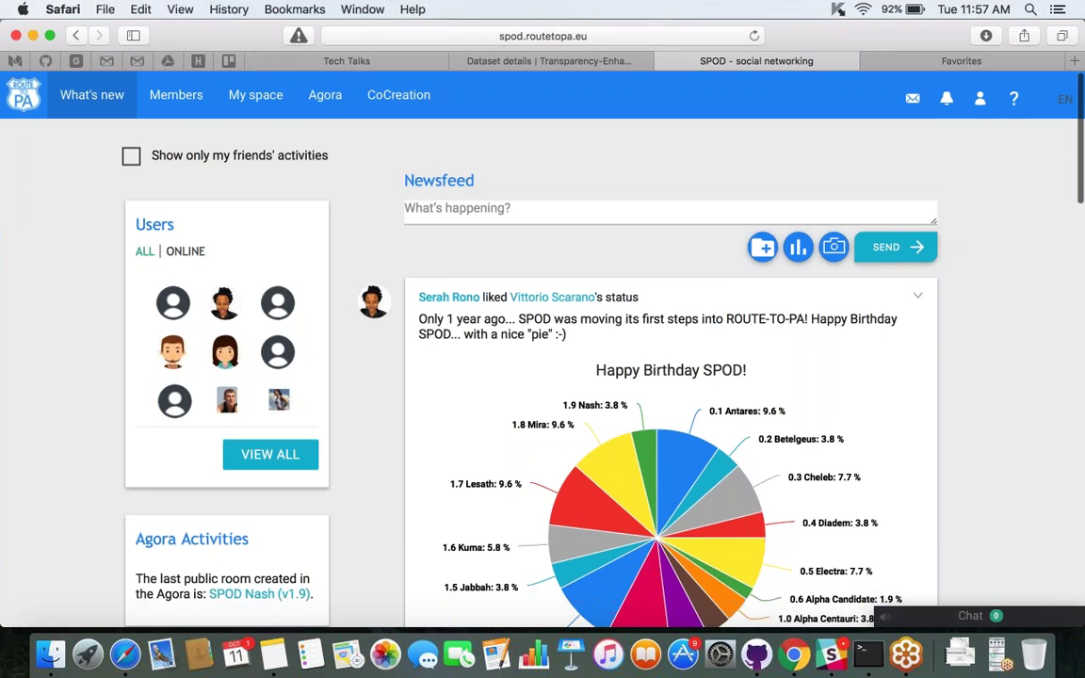
pyautogui.scroll(-1, 542, 377)
pyautogui.scroll(-5, 542, 377)
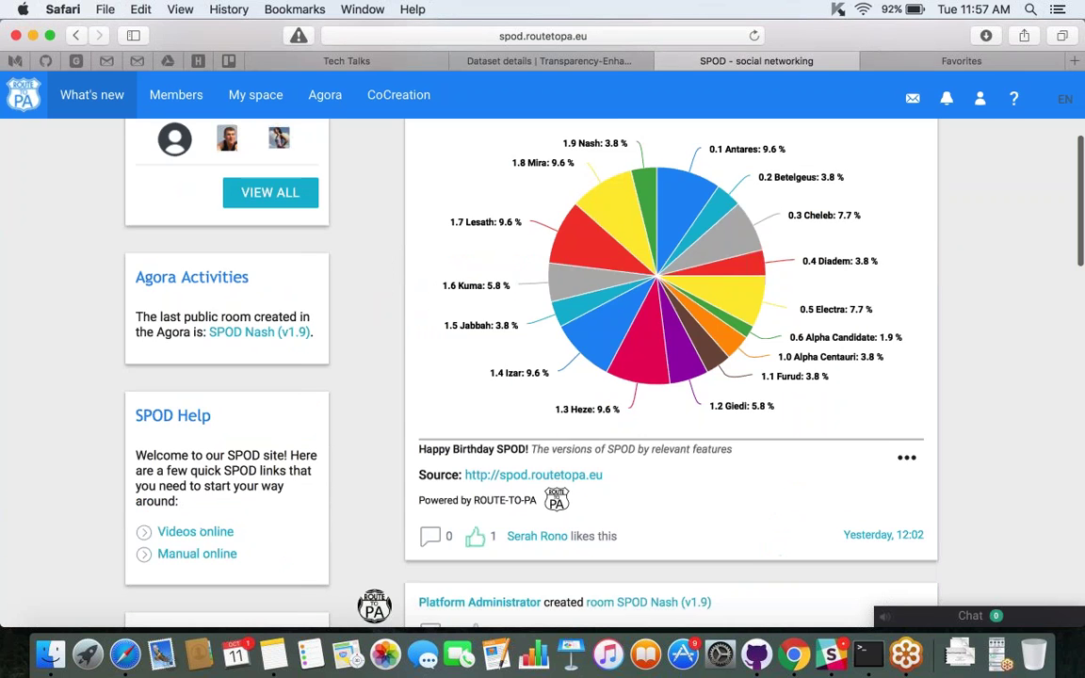
pyautogui.scroll(-1, 126, 255)
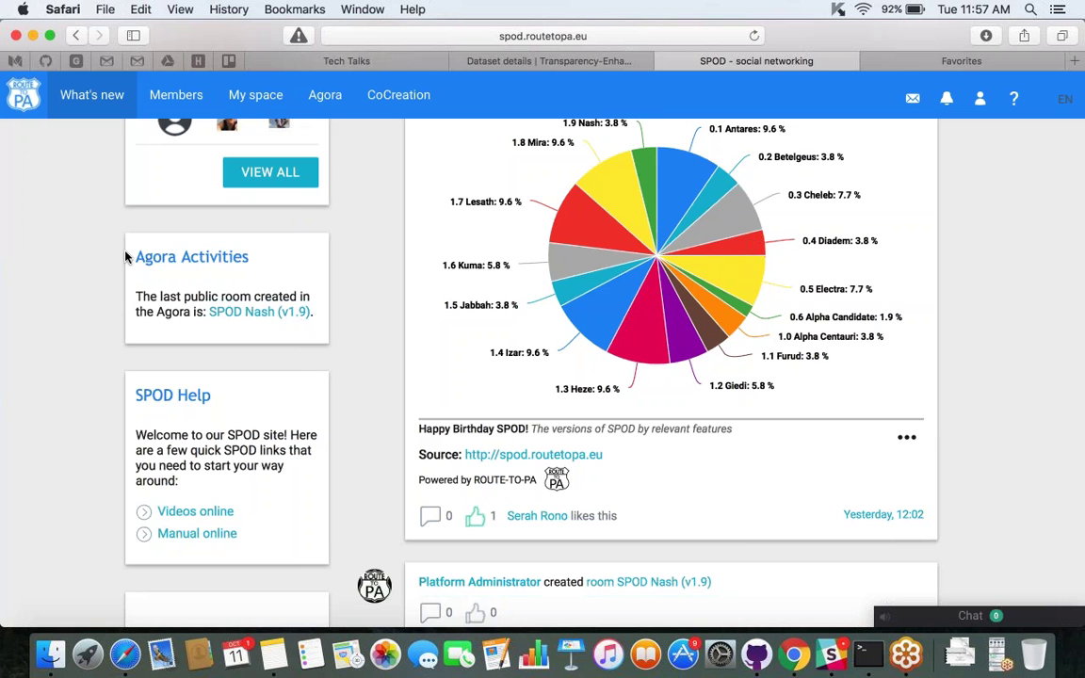
# Open the Agora from the top navigation bar to view the public rooms grid.
pyautogui.click(325, 94)
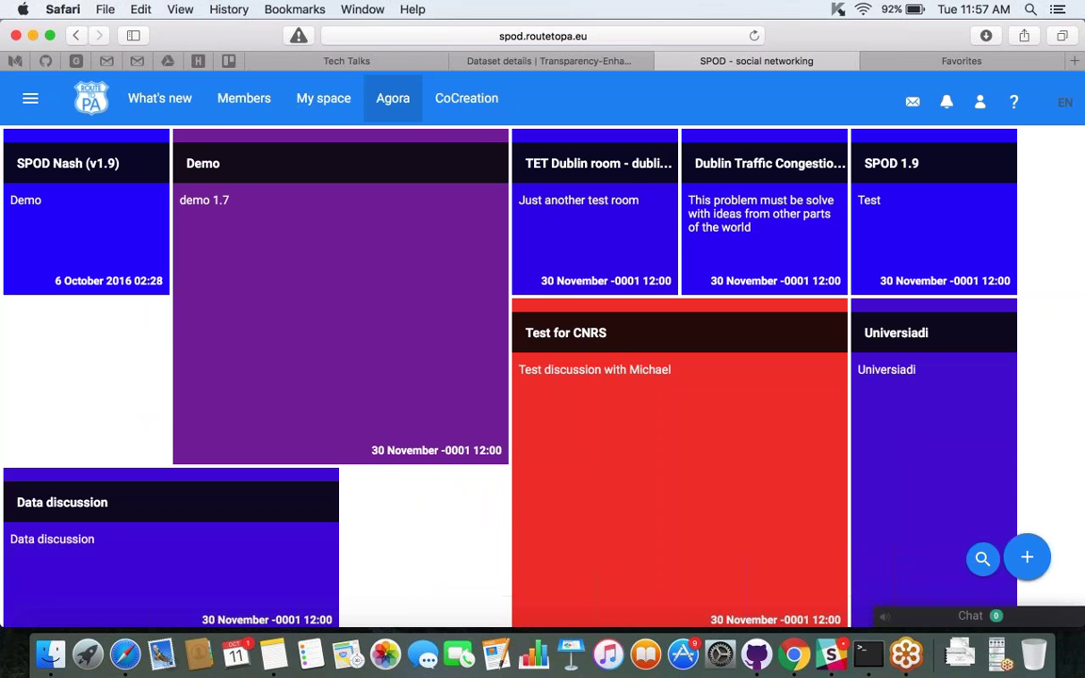
pyautogui.moveTo(67, 263)
pyautogui.moveTo(140, 177)
# Create the Agora room 'Trash Bins in Dublin' with body text 'dfljfkalksjffs'.
pyautogui.click(1028, 559)
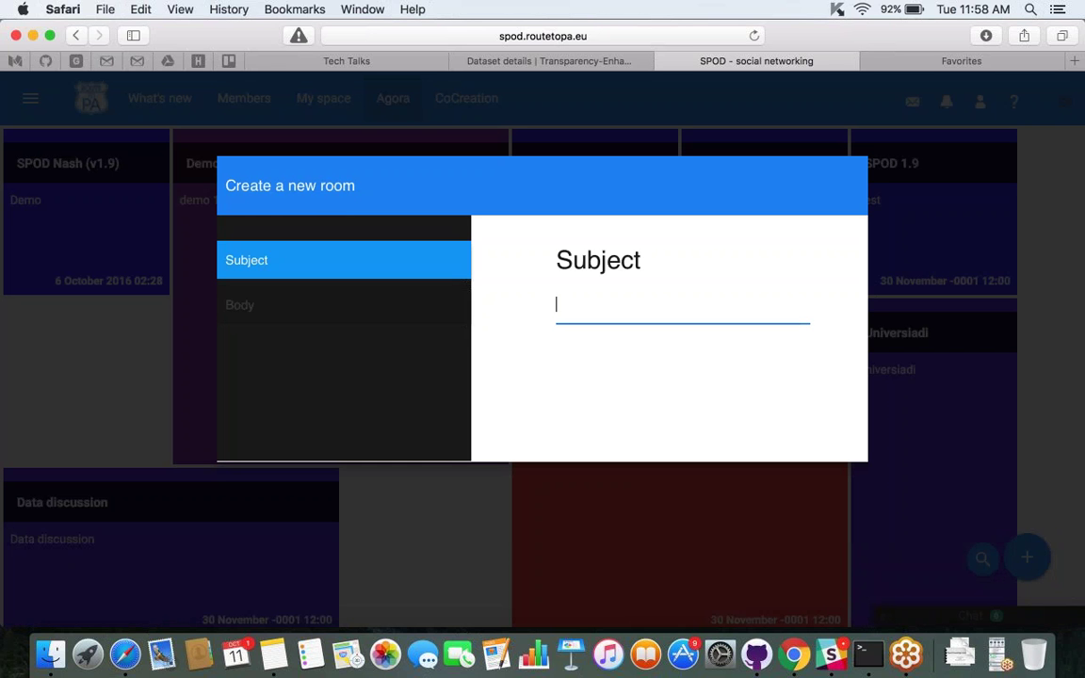
pyautogui.write('Trash Bins in ')
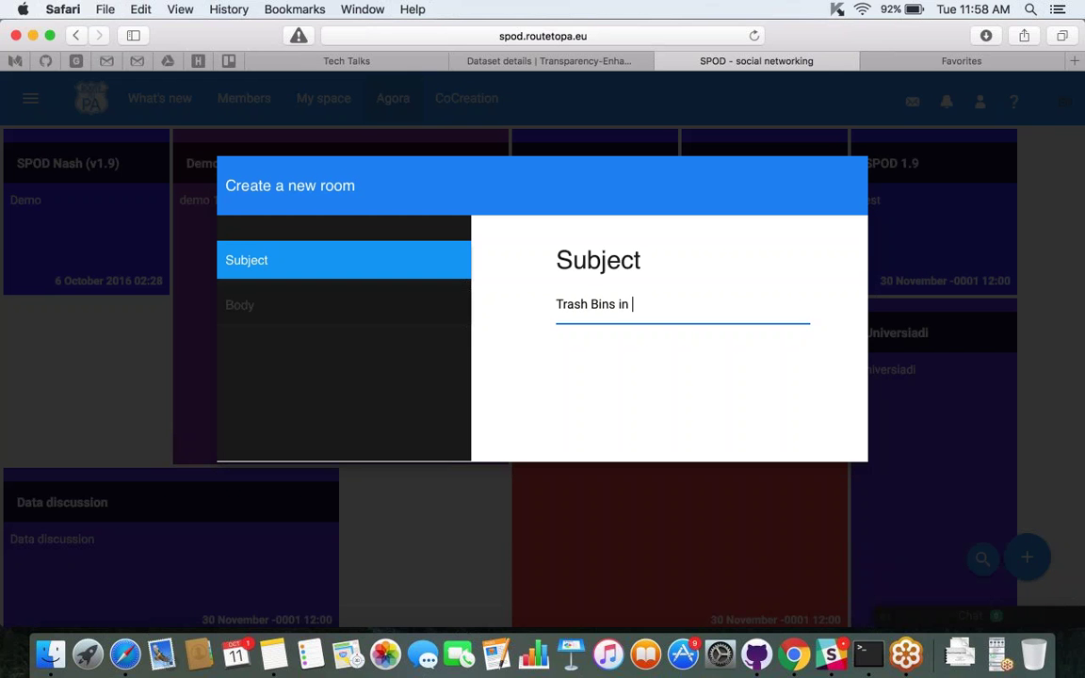
pyautogui.write('Dublin')
pyautogui.click(279, 305)
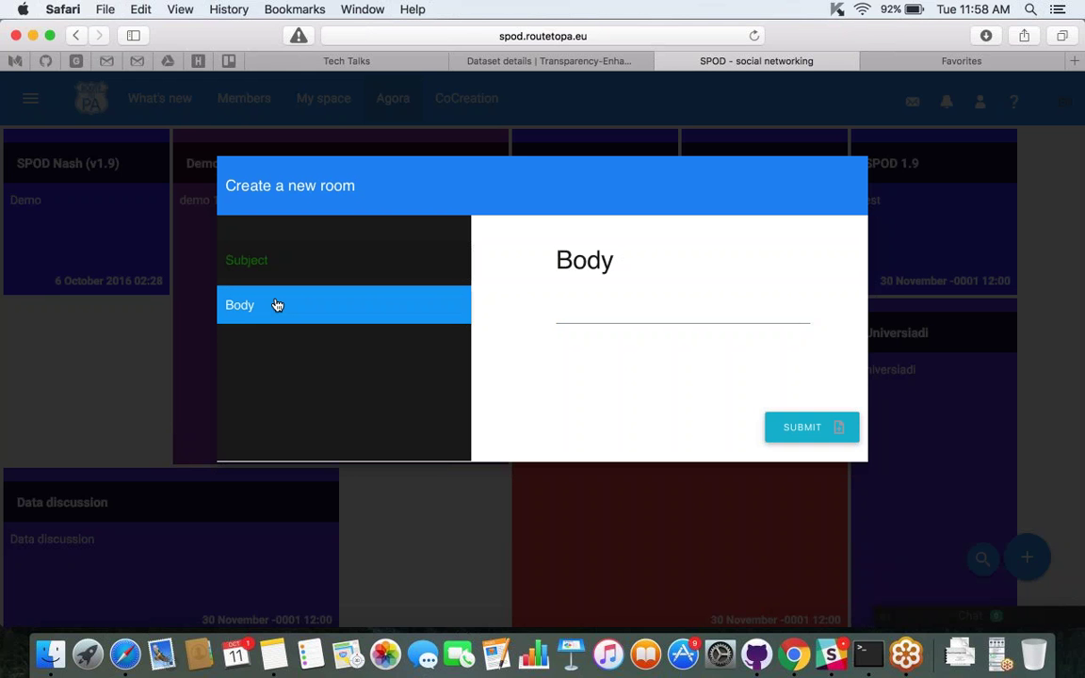
pyautogui.click(810, 437)
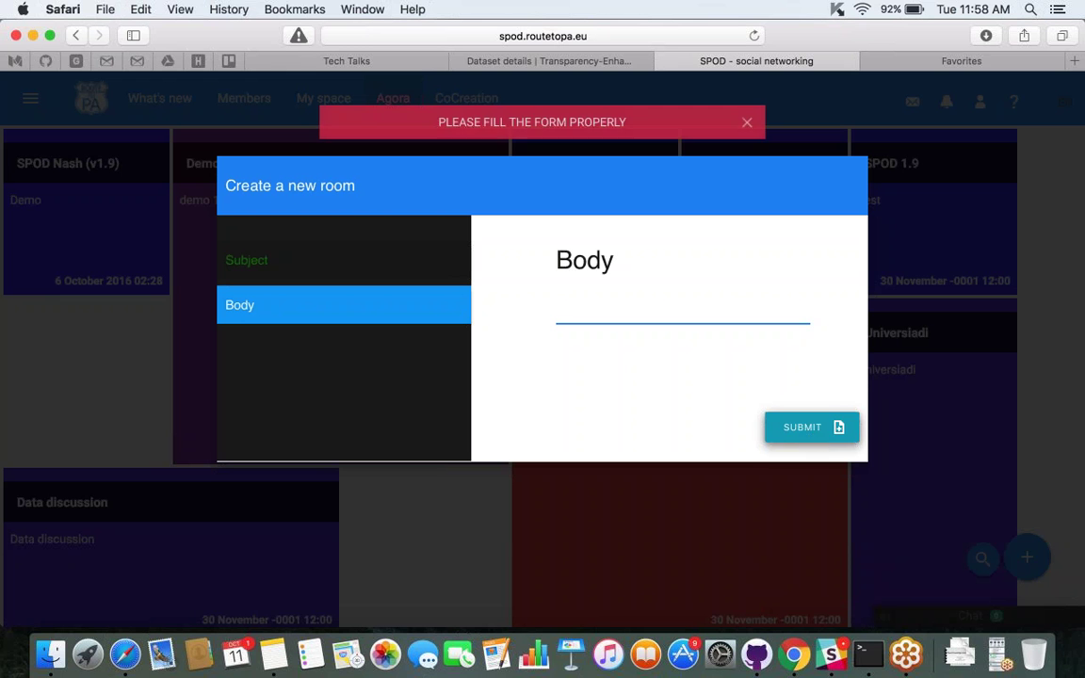
pyautogui.write('dfljfkalksjffs')
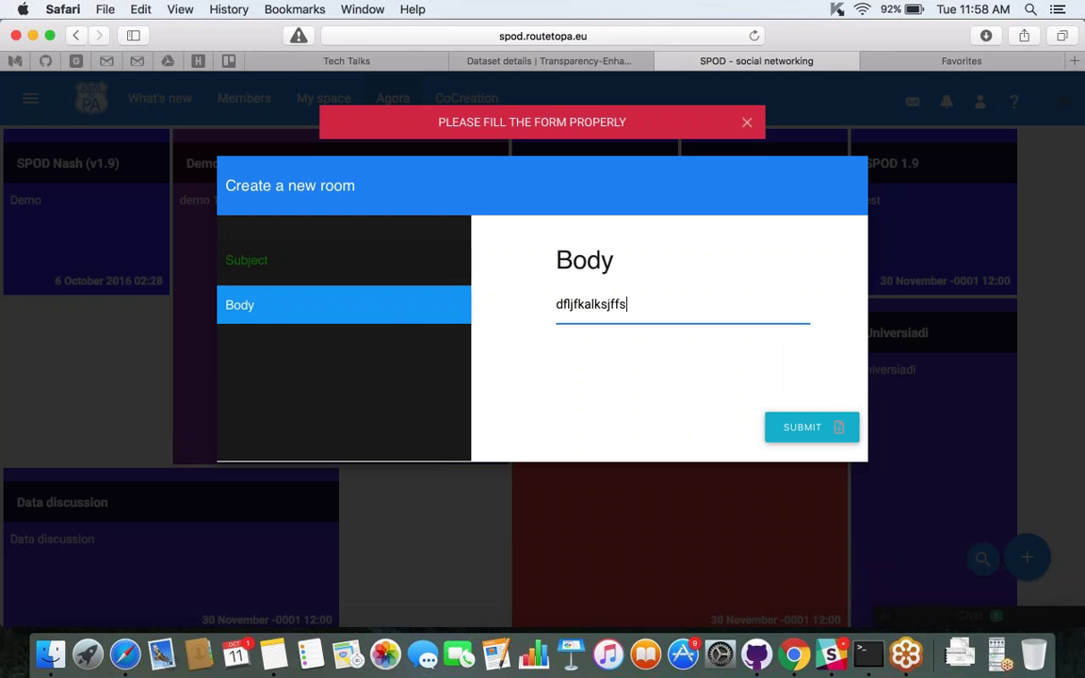
pyautogui.click(798, 433)
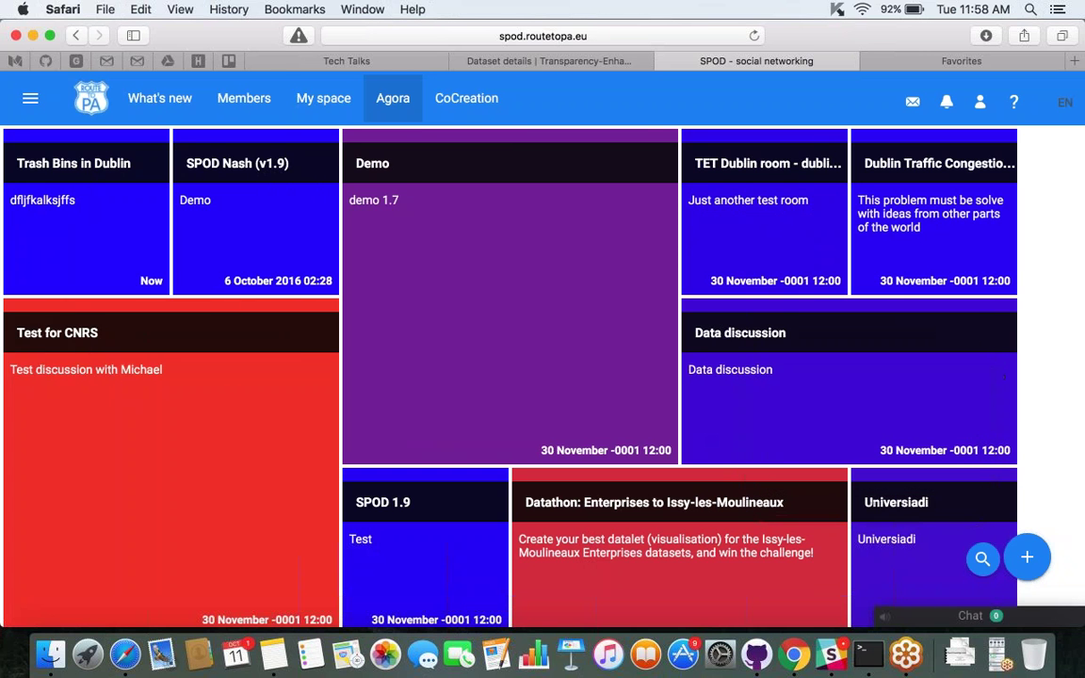
# Scroll the Agora grid and show the Test for CNRS card: 161 views, 35 comments, 5 datasets.
pyautogui.scroll(-5, 1081, 341)
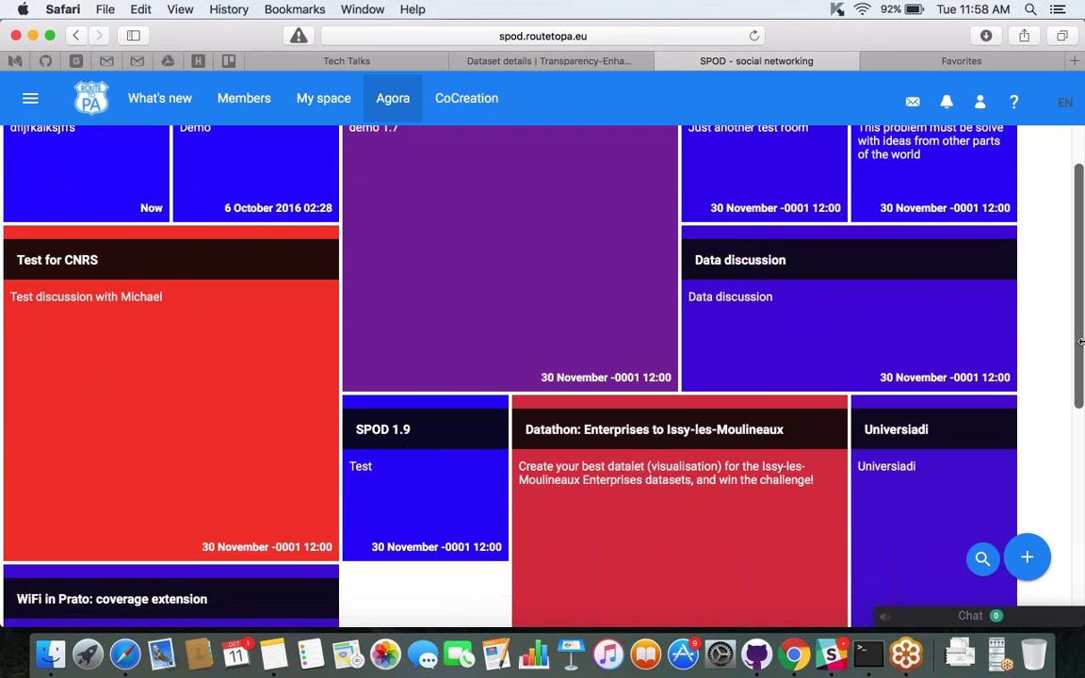
pyautogui.scroll(5, 1081, 341)
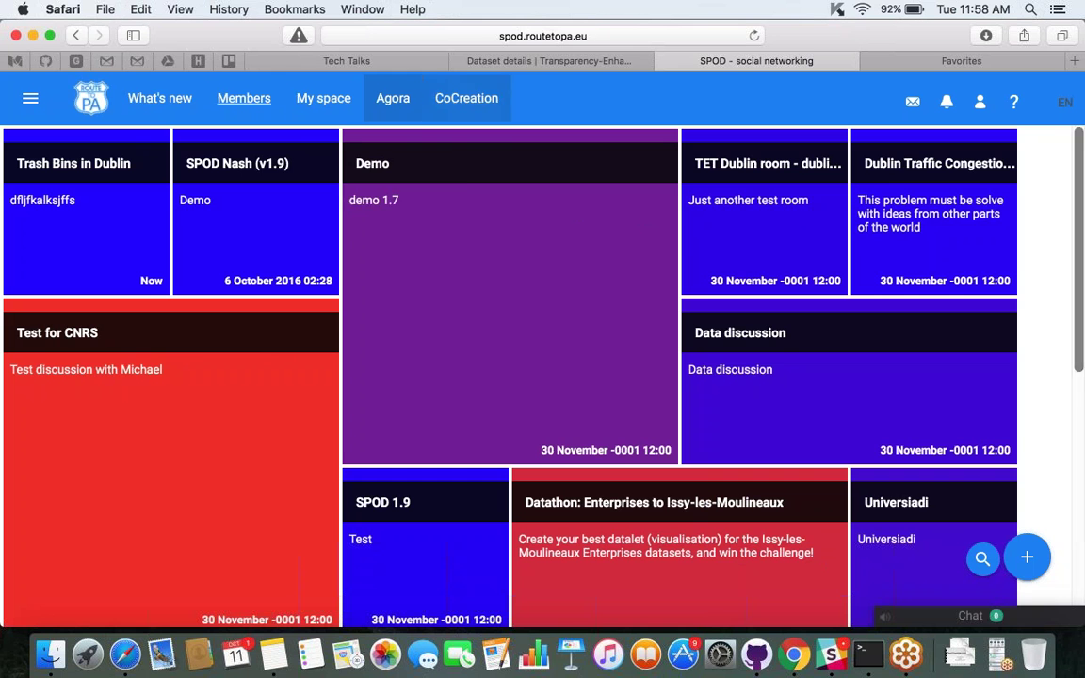
pyautogui.moveTo(857, 241)
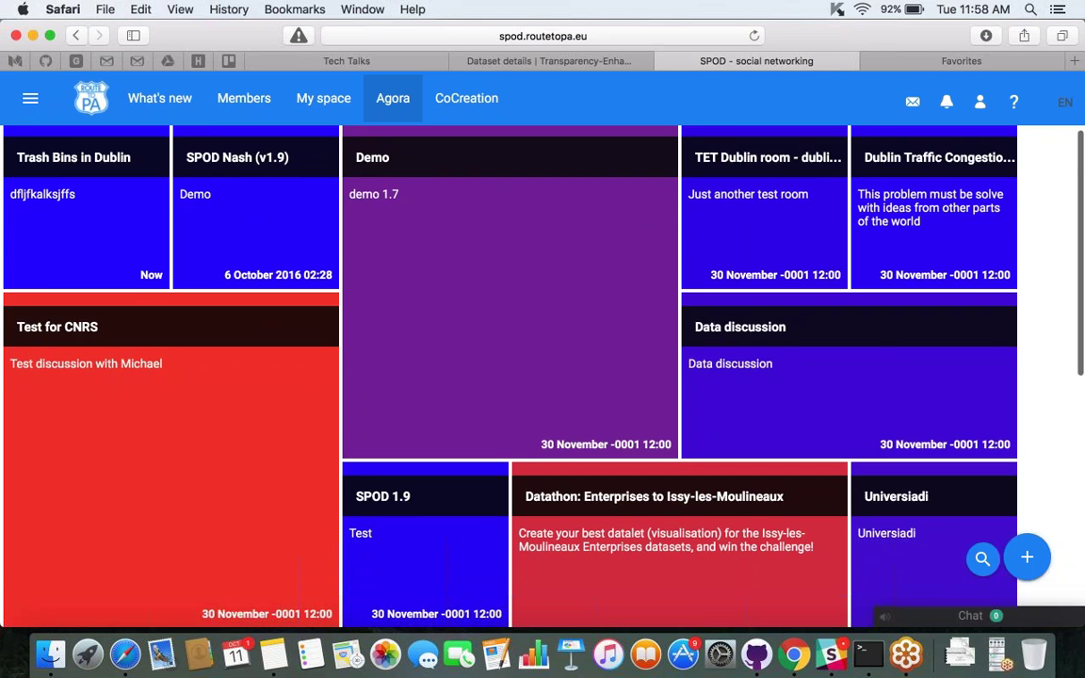
pyautogui.scroll(-3, 1081, 307)
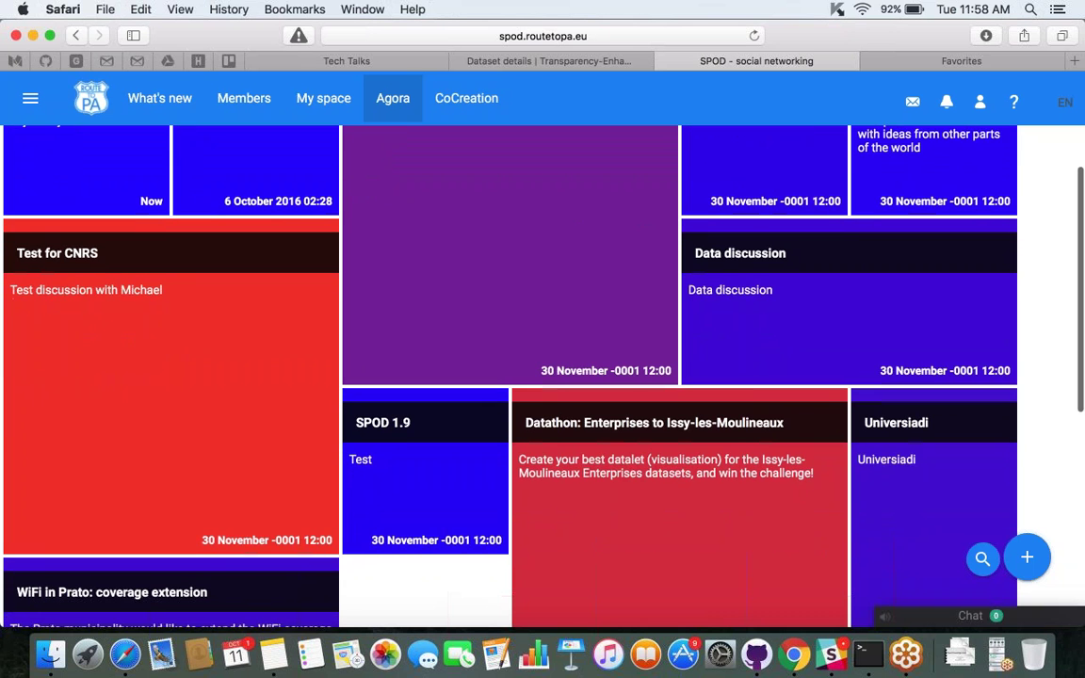
pyautogui.scroll(-2, 1081, 307)
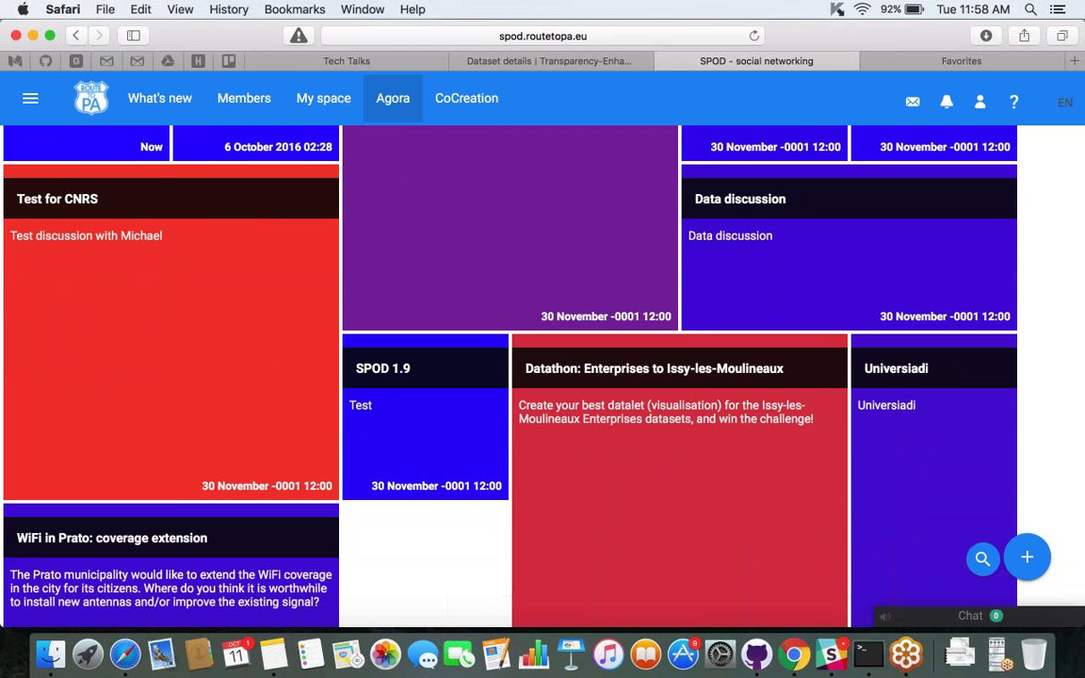
pyautogui.scroll(3, 234, 513)
pyautogui.moveTo(235, 511)
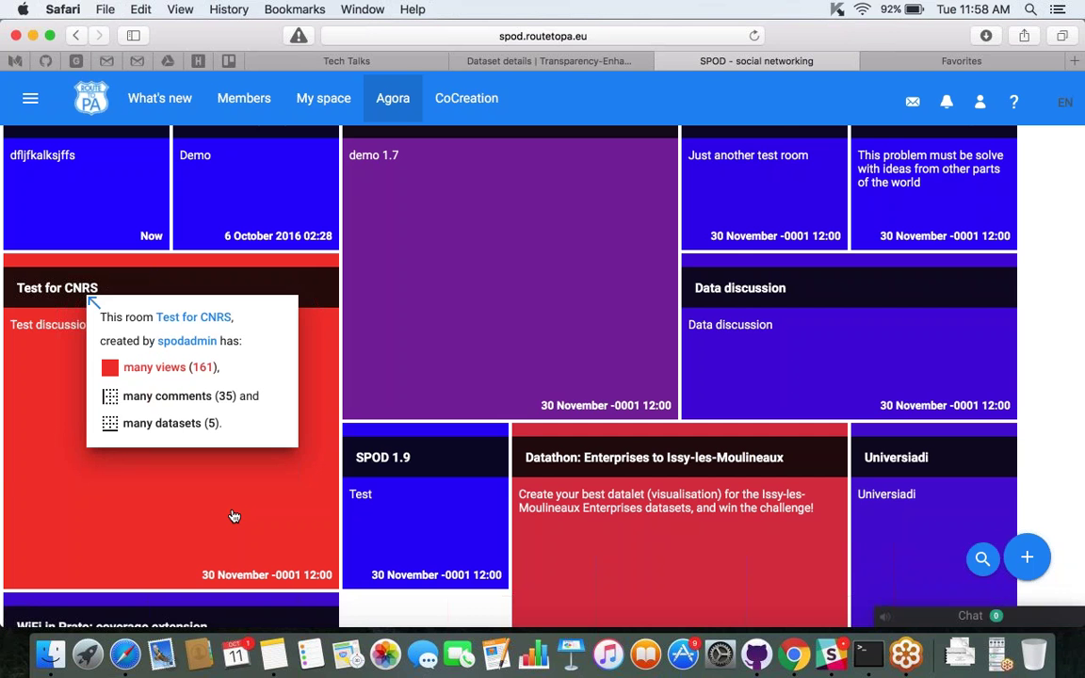
pyautogui.scroll(-5, 647, 360)
pyautogui.scroll(5, 400, 194)
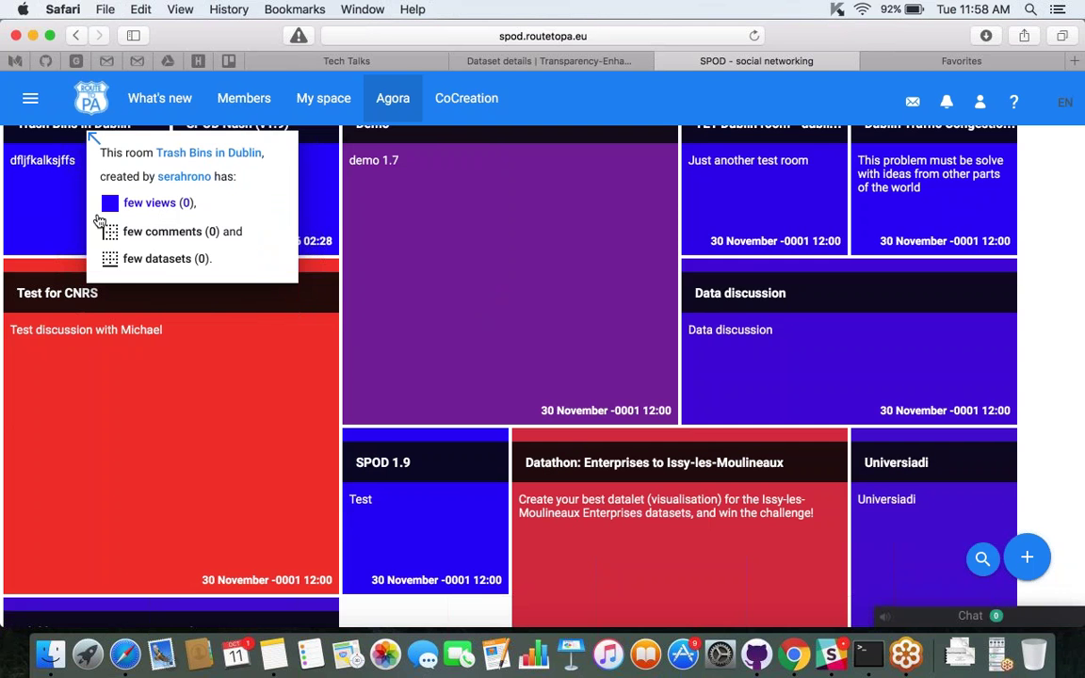
pyautogui.moveTo(121, 450)
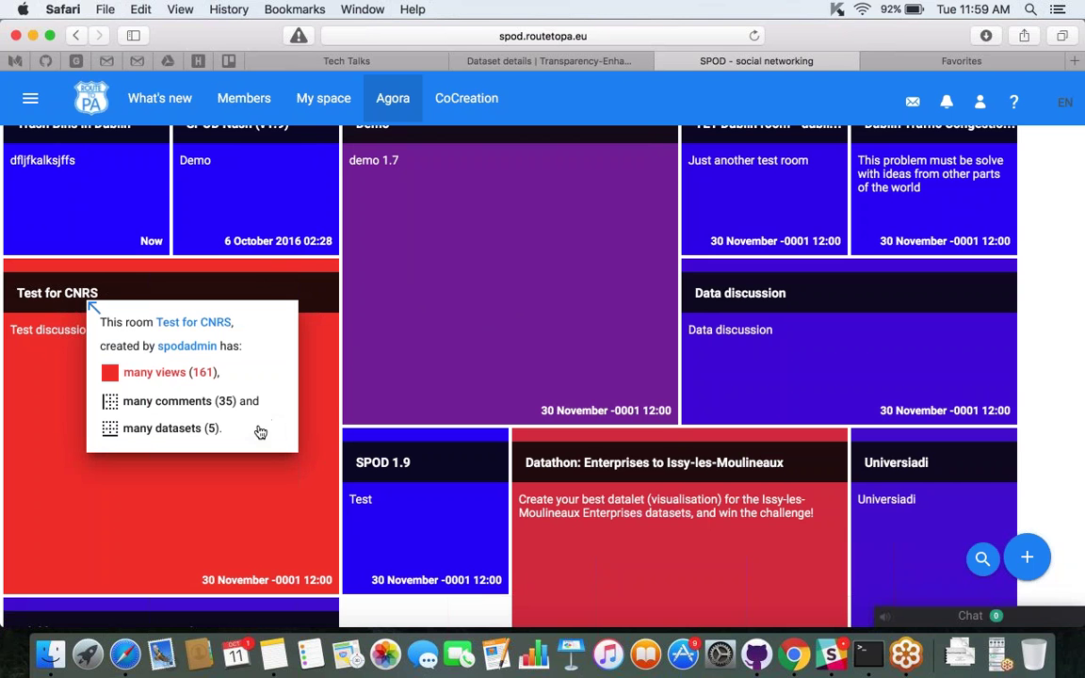
# Open the Test for CNRS room and highlight its single comment via the red Comments Graph node.
pyautogui.click(252, 505)
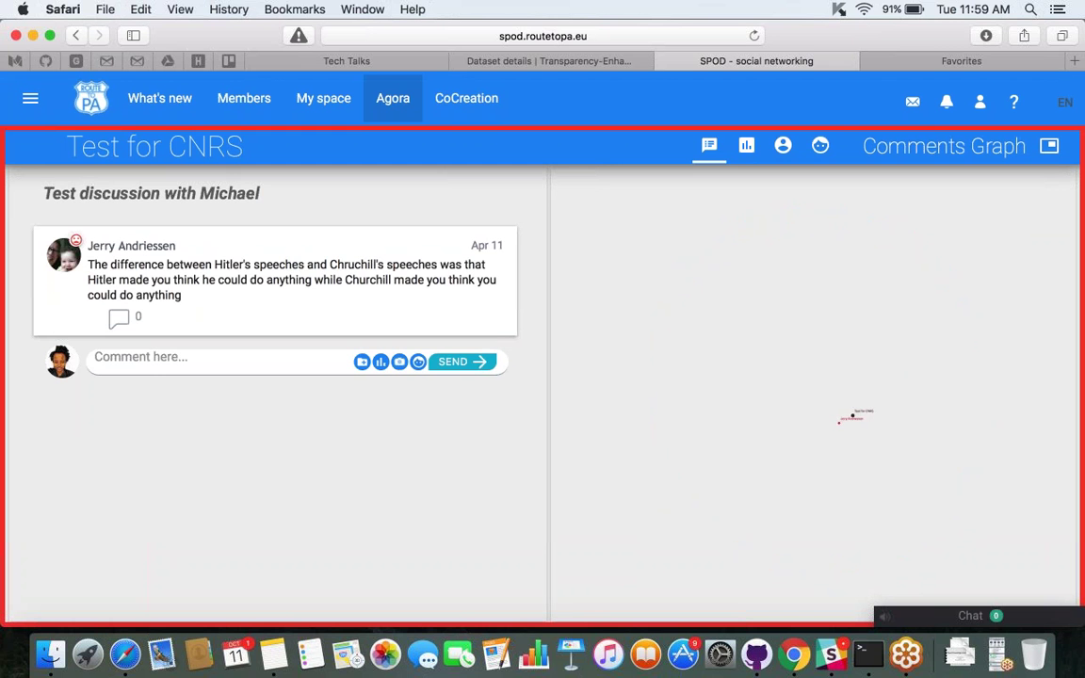
pyautogui.click(842, 427)
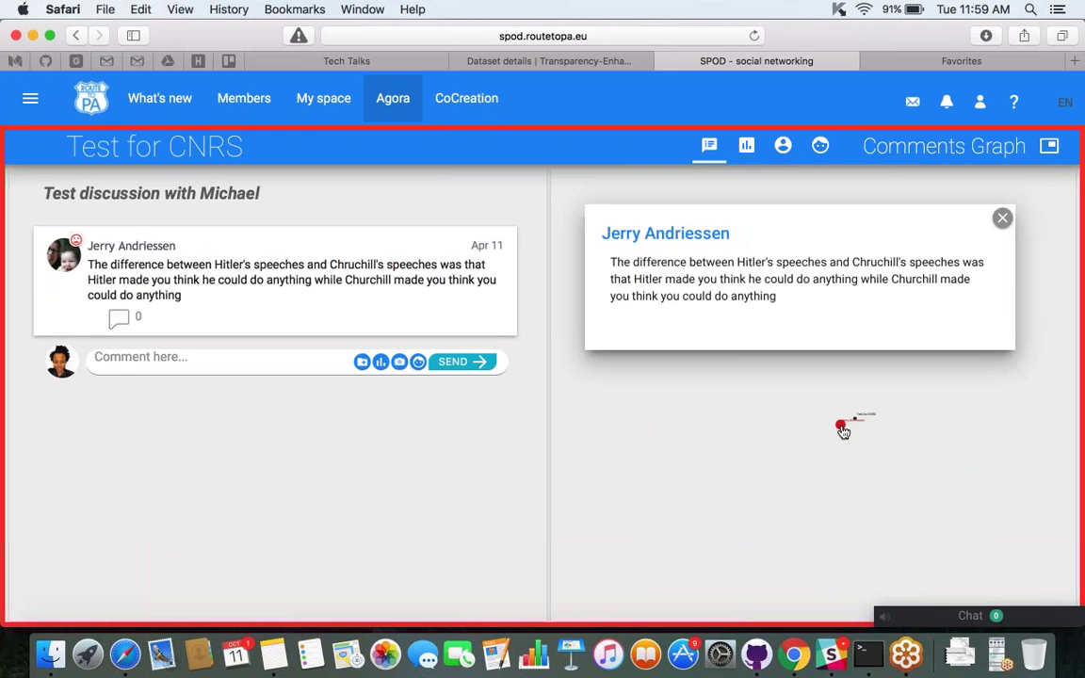
pyautogui.click(842, 429)
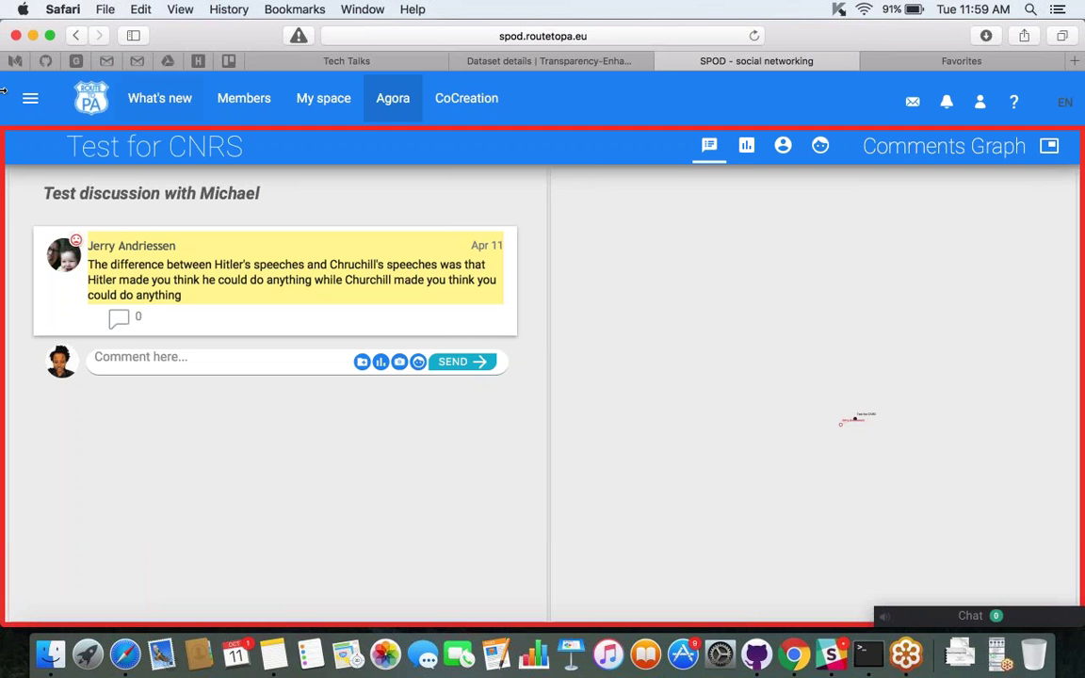
# Go back from the Test for CNRS room to the Agora room grid.
pyautogui.click(77, 38)
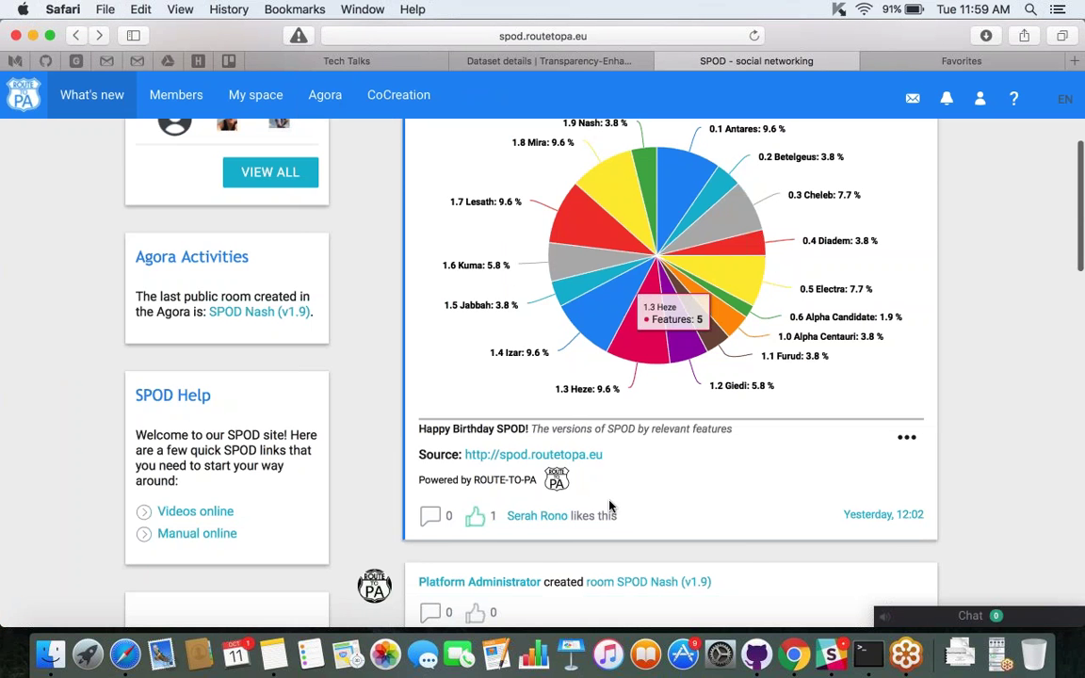
pyautogui.scroll(5, 609, 506)
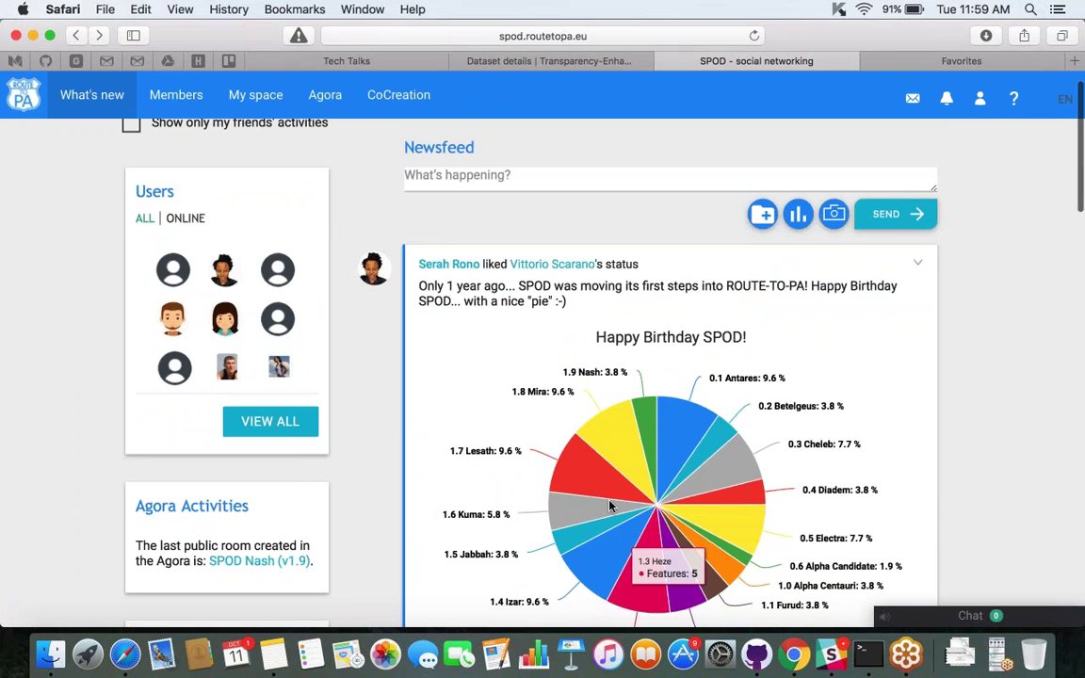
pyautogui.scroll(1, 609, 506)
pyautogui.click(325, 94)
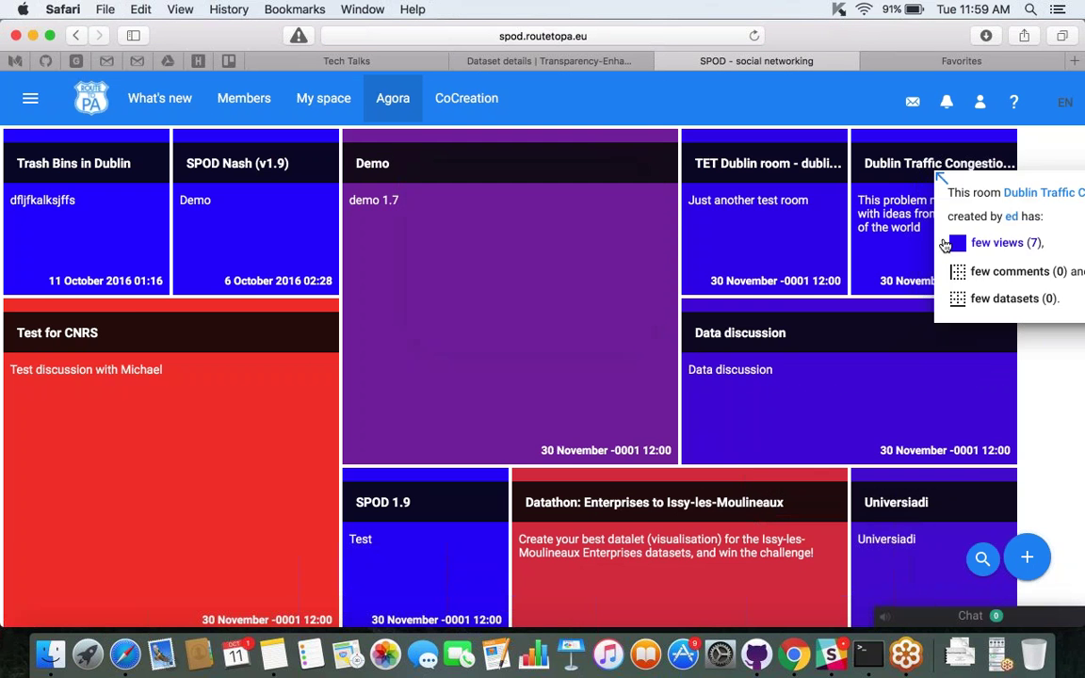
# Filter the Agora rooms by the keywords test, edu and data, then clear the search.
pyautogui.scroll(-2, 974, 461)
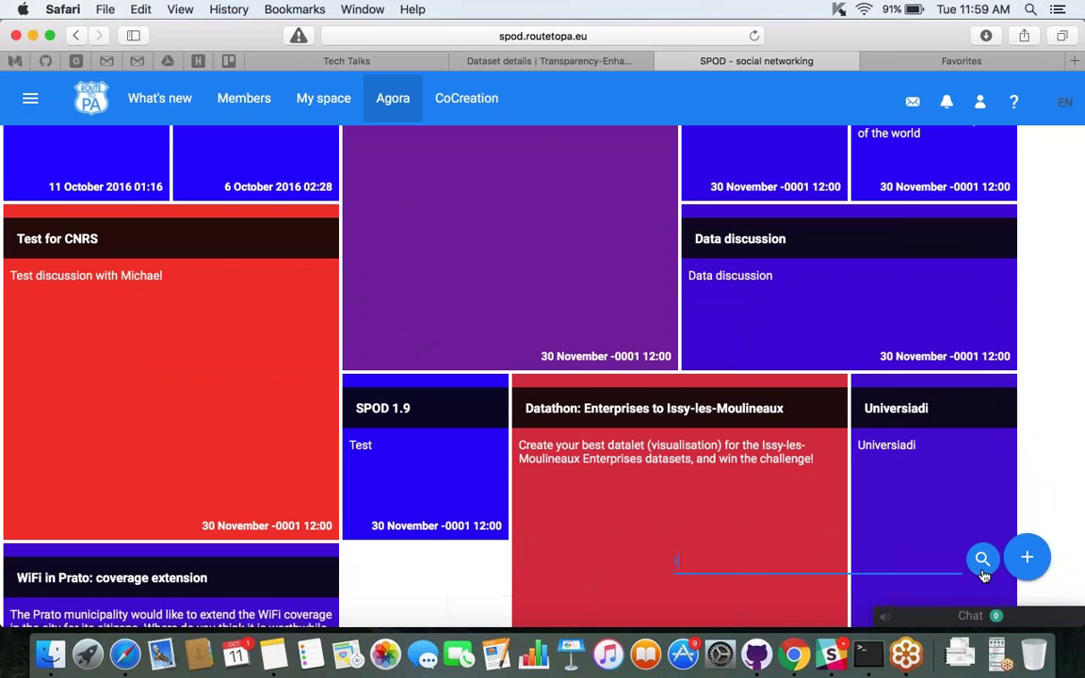
pyautogui.write('test')
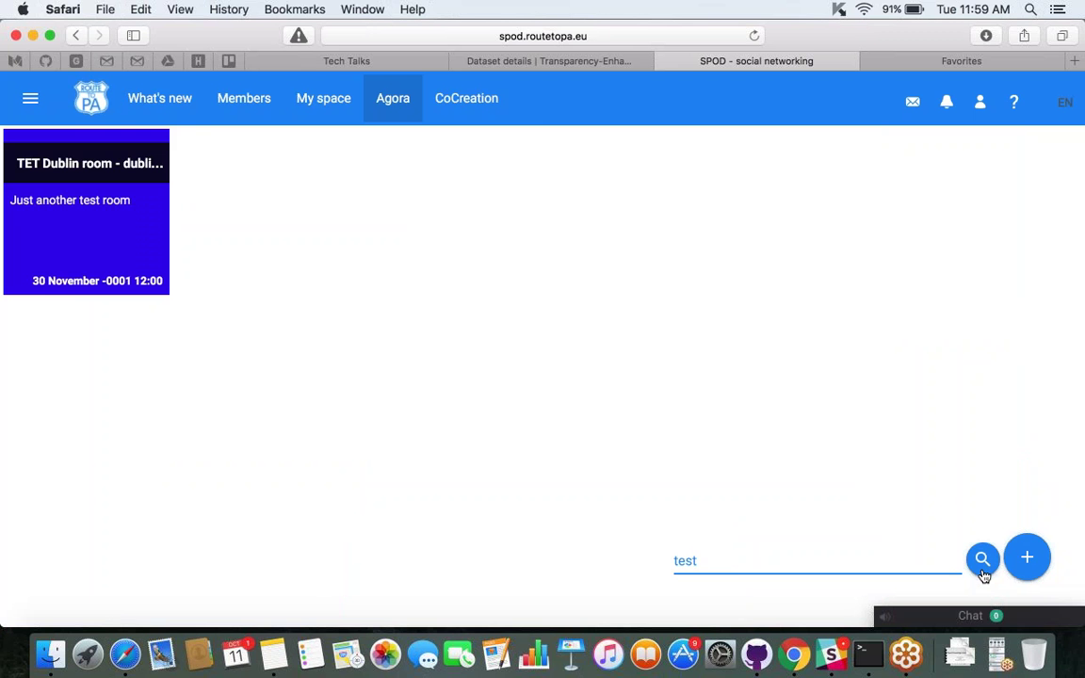
pyautogui.press('BackSpace')
pyautogui.press('BackSpace')
pyautogui.press('BackSpace')
pyautogui.press('BackSpace')
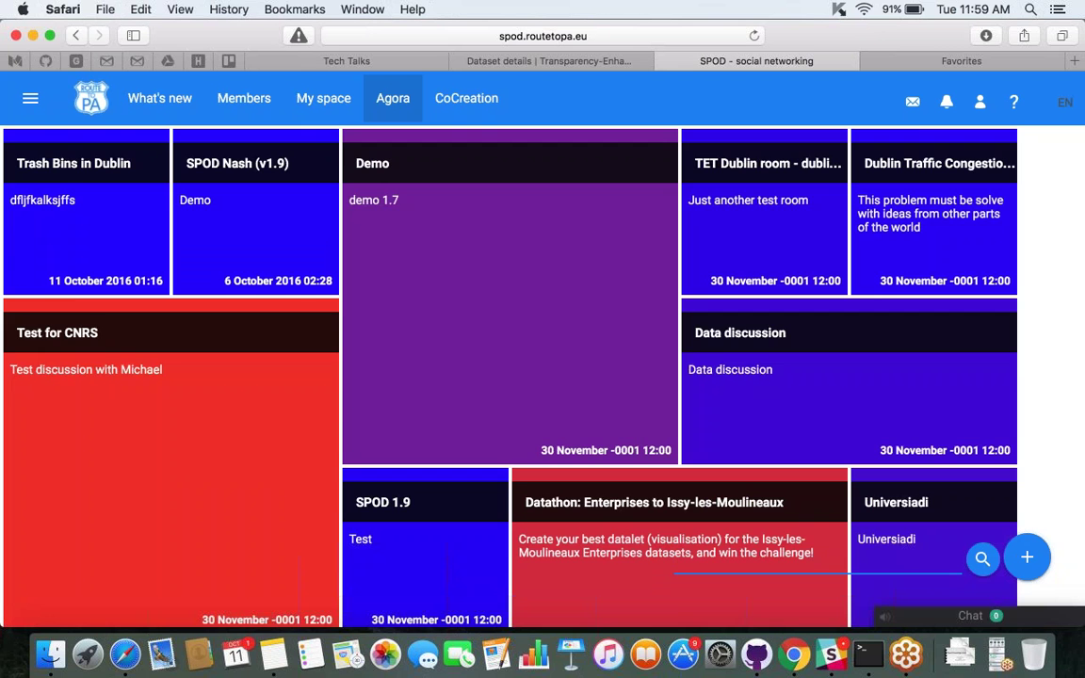
pyautogui.write('edu')
pyautogui.press('BackSpace')
pyautogui.press('BackSpace')
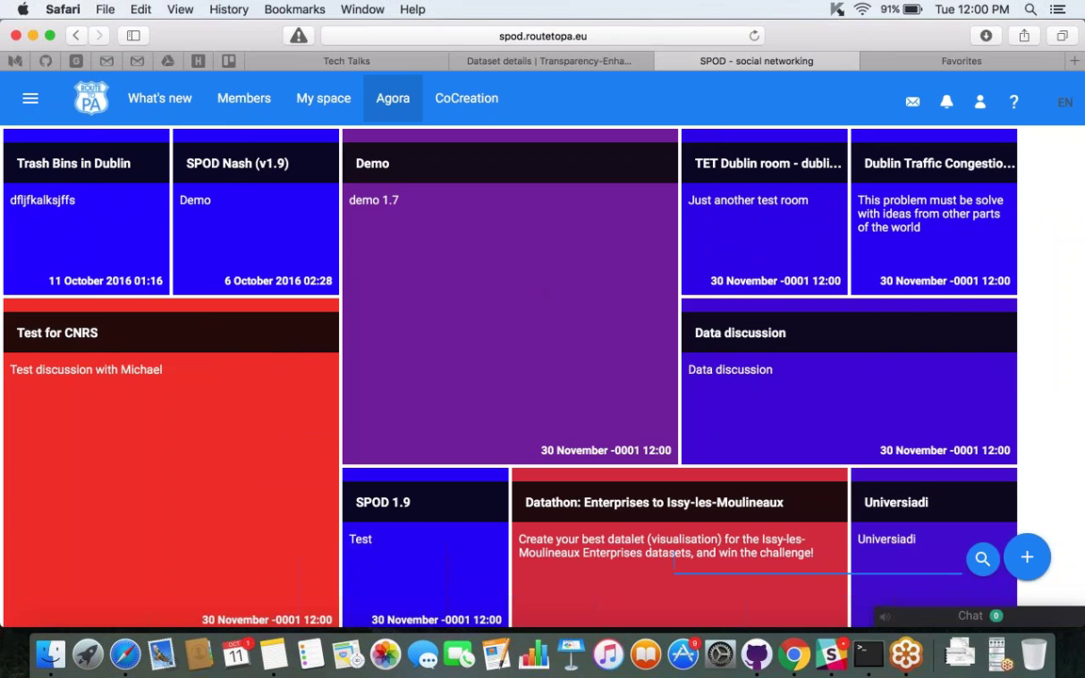
pyautogui.write('data')
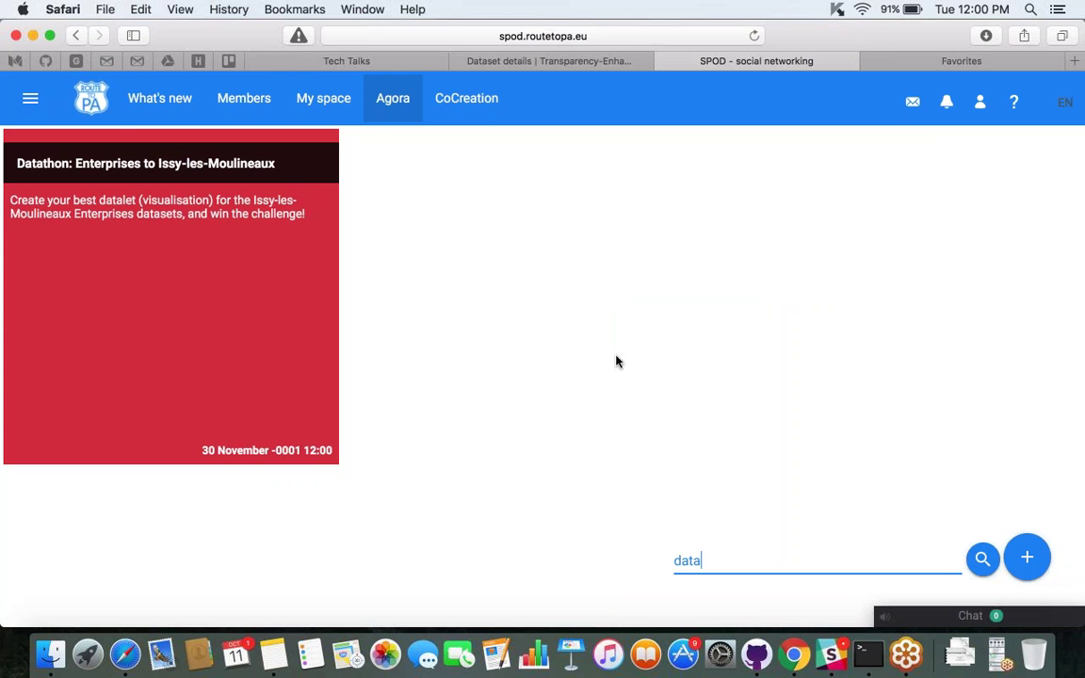
pyautogui.press('BackSpace')
pyautogui.press('BackSpace')
pyautogui.press('BackSpace')
pyautogui.press('BackSpace')
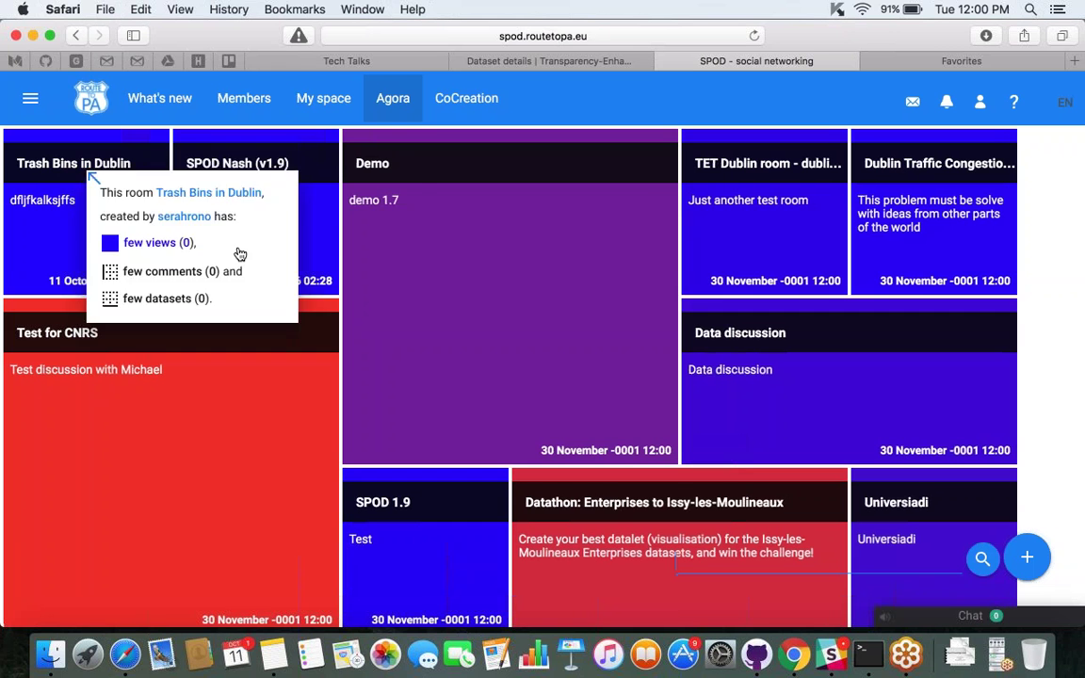
pyautogui.moveTo(563, 302)
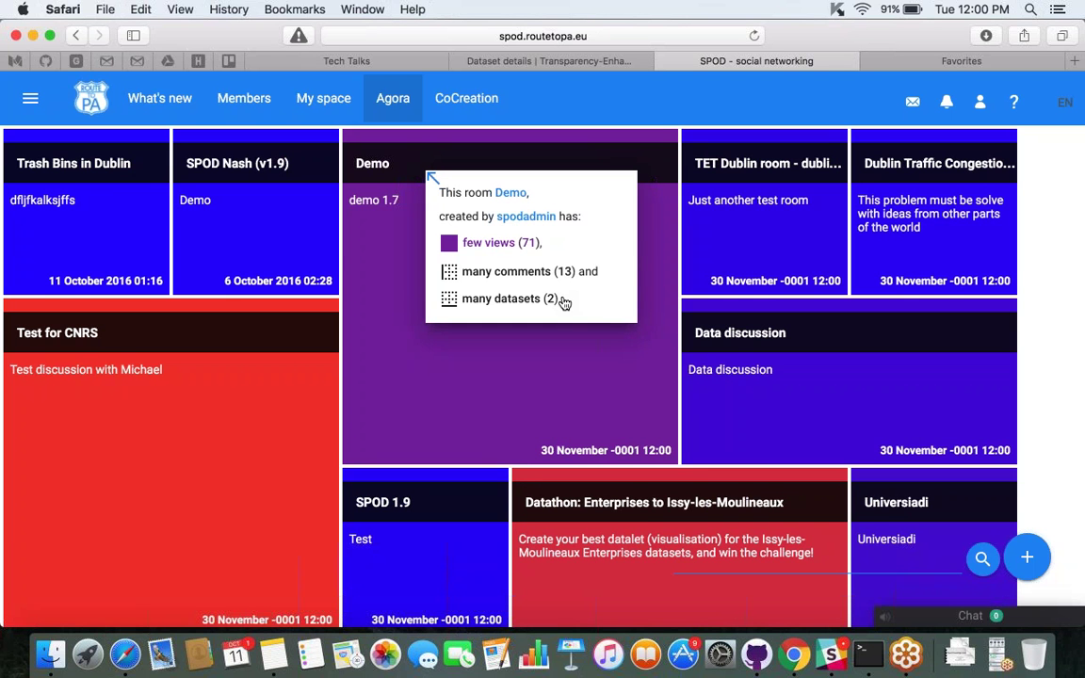
pyautogui.moveTo(133, 274)
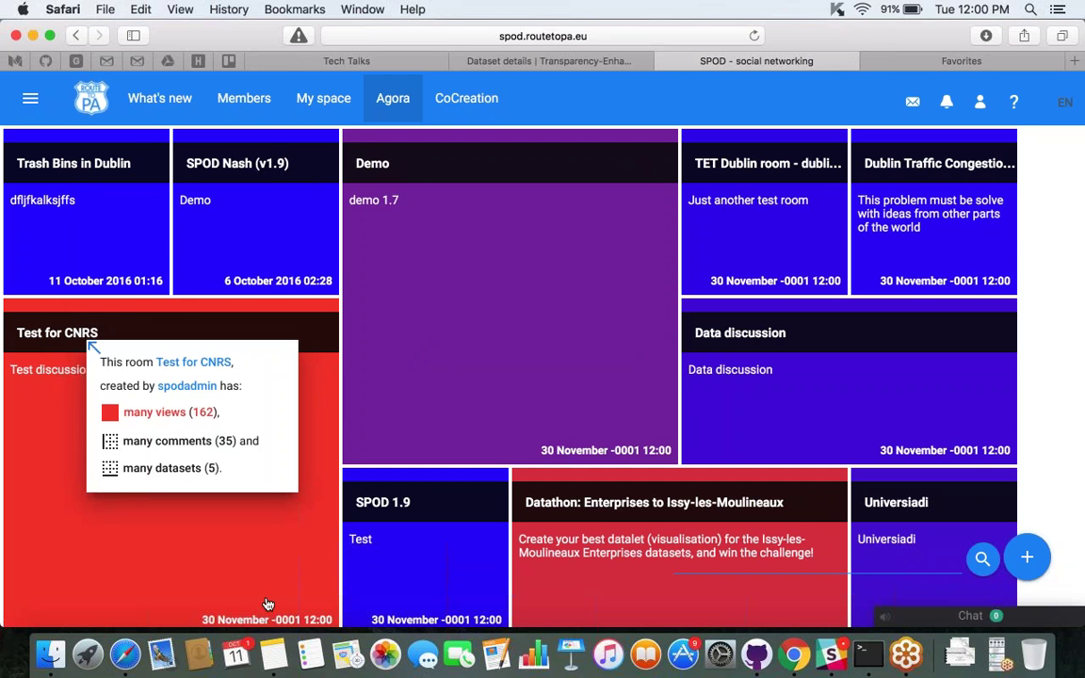
pyautogui.moveTo(303, 496)
pyautogui.moveTo(344, 336)
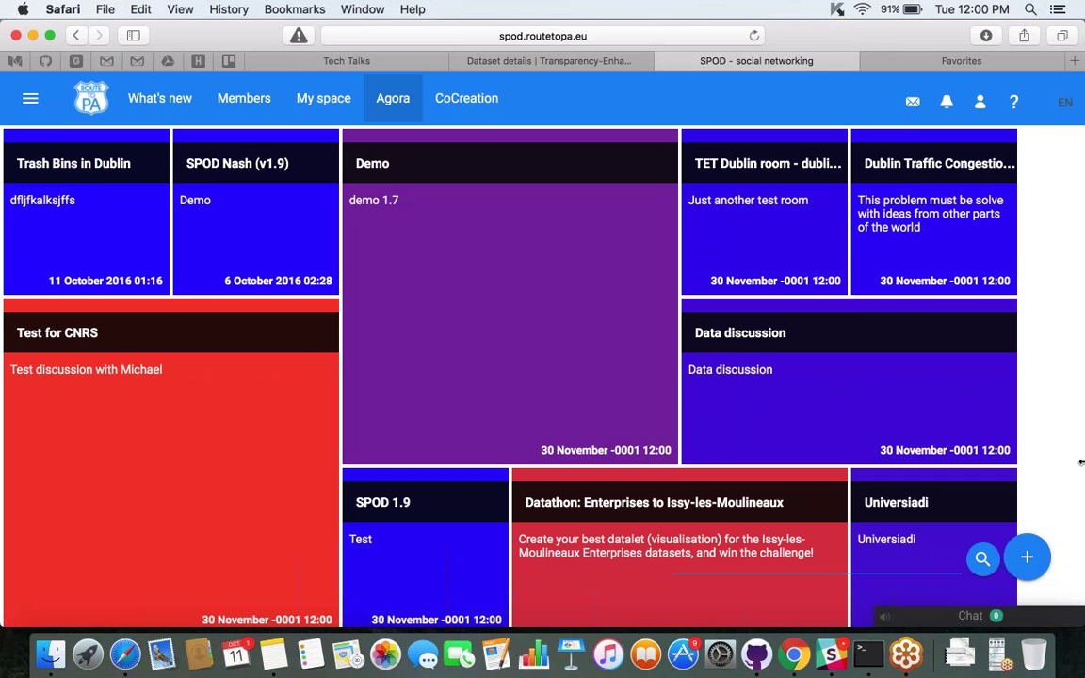
pyautogui.scroll(-5, 1080, 462)
pyautogui.scroll(5, 1081, 463)
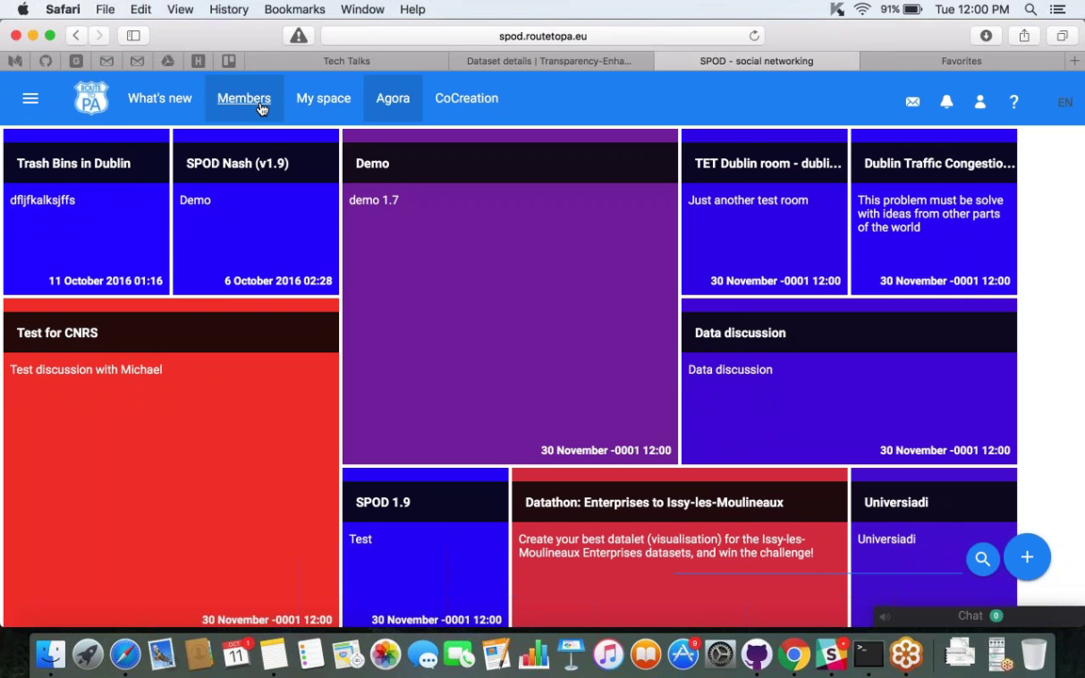
# Open and reload My space, then switch to the Members section.
pyautogui.click(309, 101)
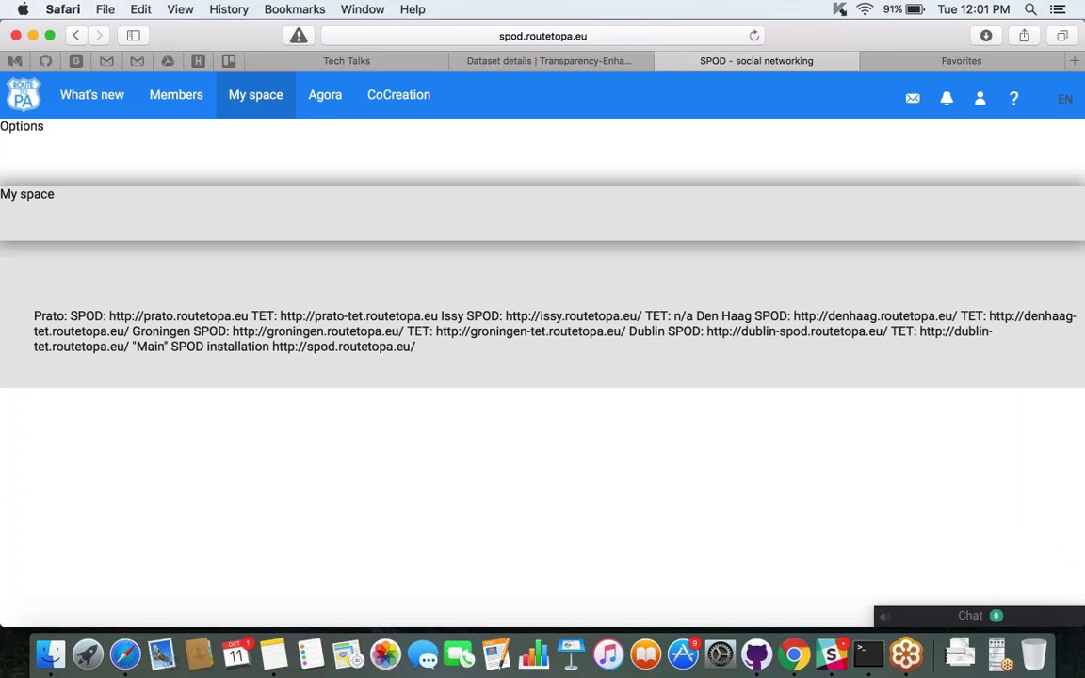
pyautogui.click(753, 36)
pyautogui.click(176, 95)
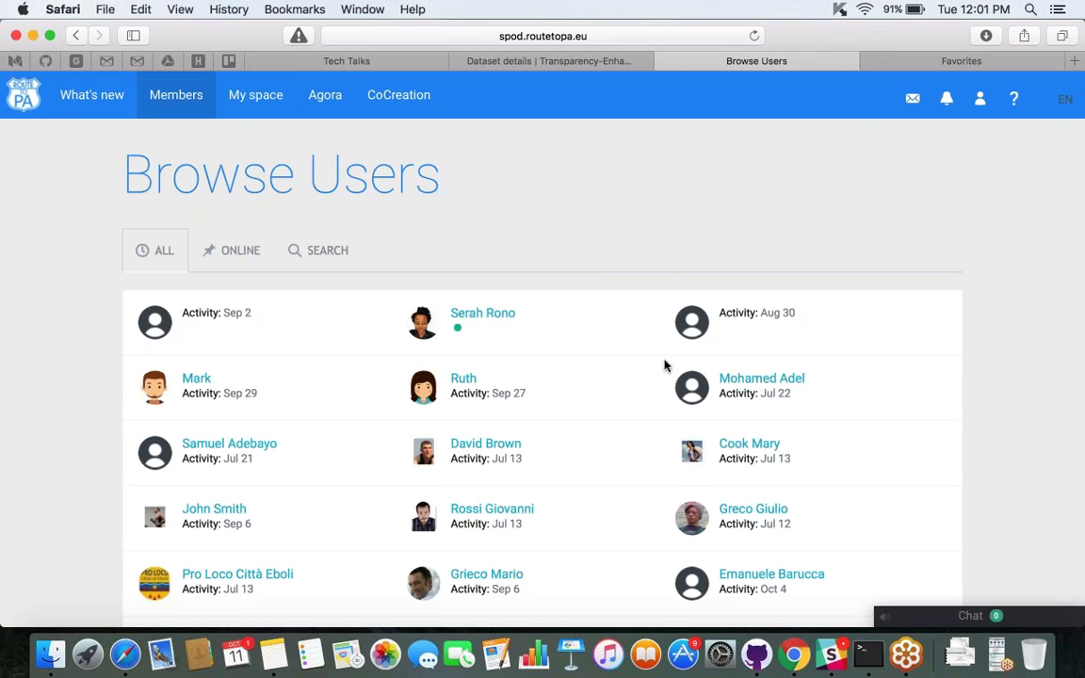
# Scroll through the Browse Users list and show page 2 of the members.
pyautogui.scroll(-3, 664, 365)
pyautogui.scroll(-5, 543, 358)
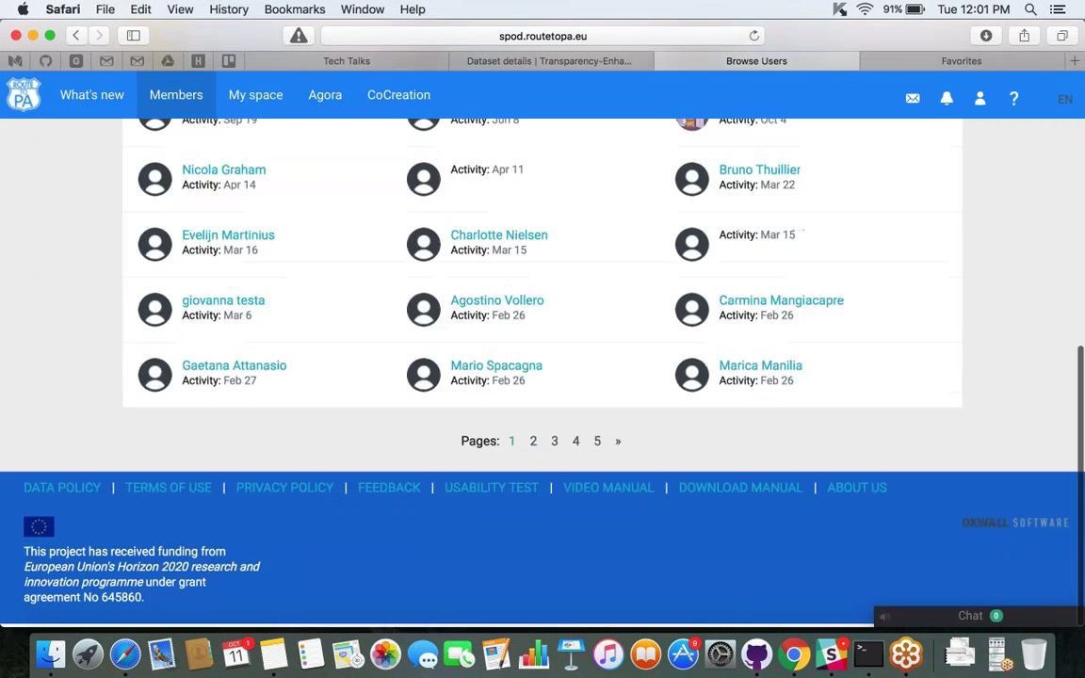
pyautogui.scroll(2, 542, 358)
pyautogui.scroll(-1, 542, 358)
pyautogui.click(533, 523)
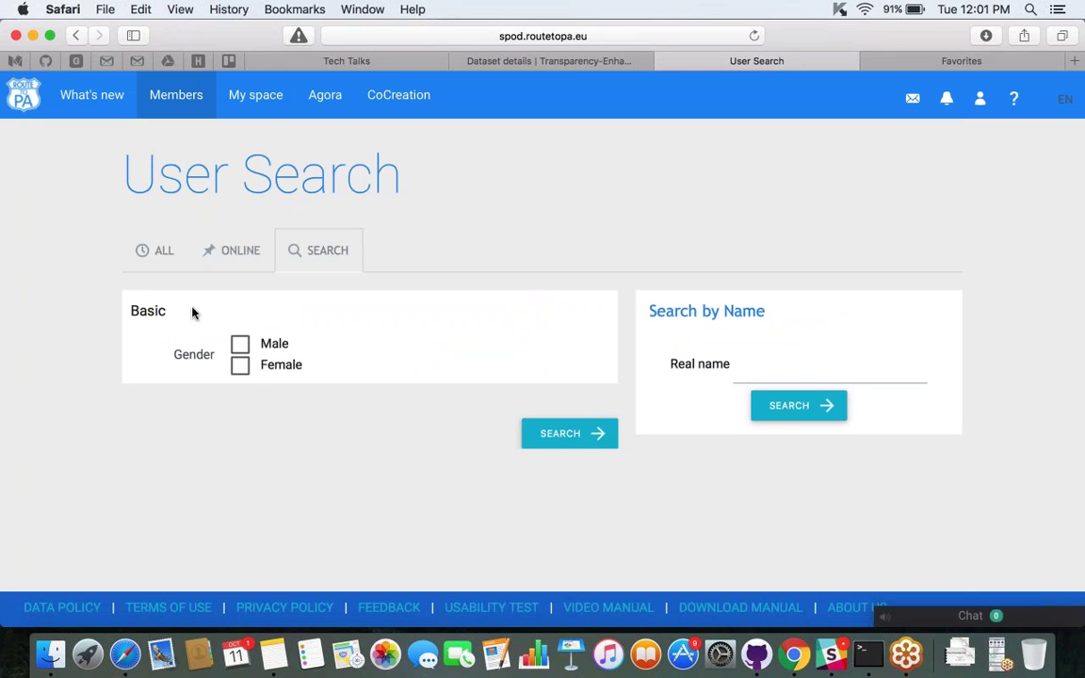
# Search for female members only and scroll through the results.
pyautogui.click(247, 373)
pyautogui.click(552, 445)
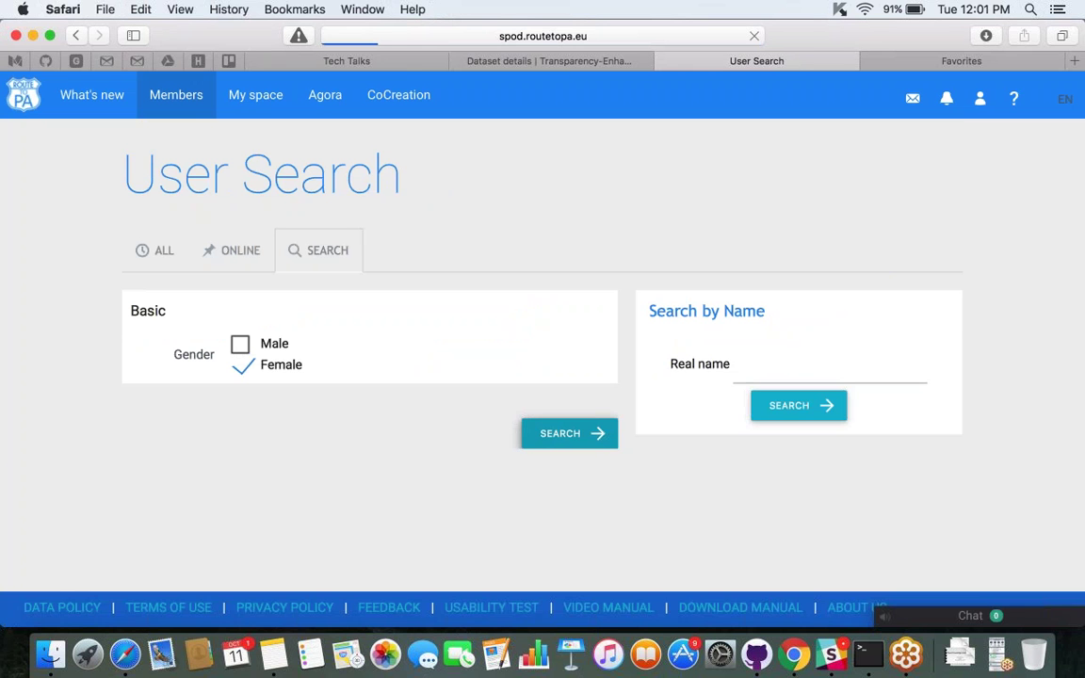
pyautogui.scroll(-10, 553, 430)
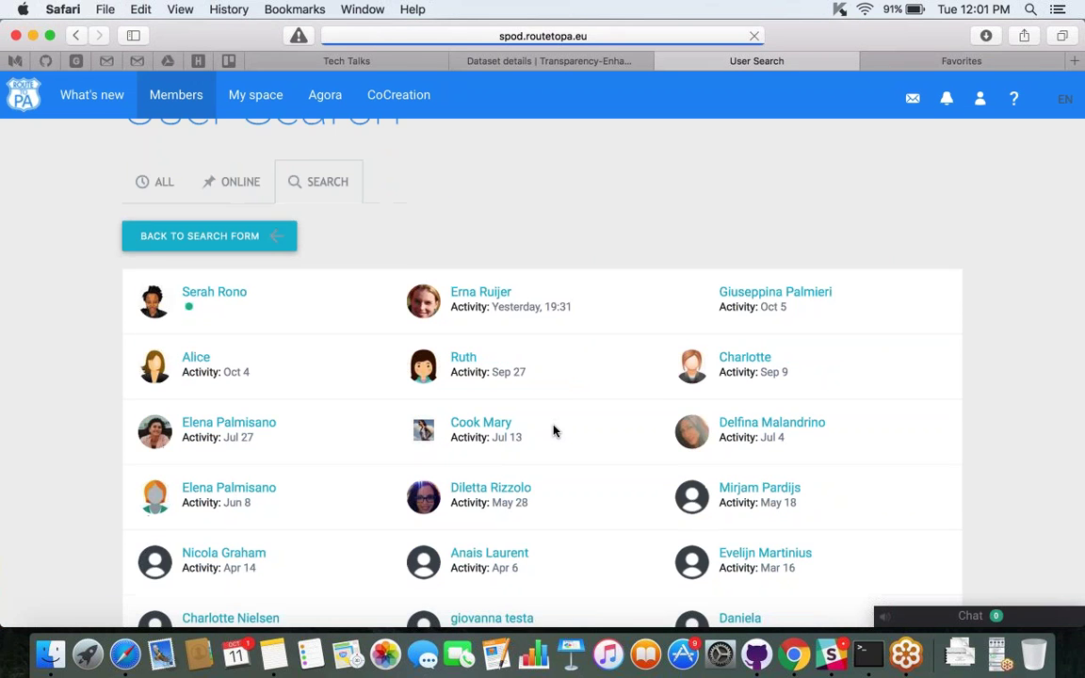
pyautogui.scroll(-3, 497, 382)
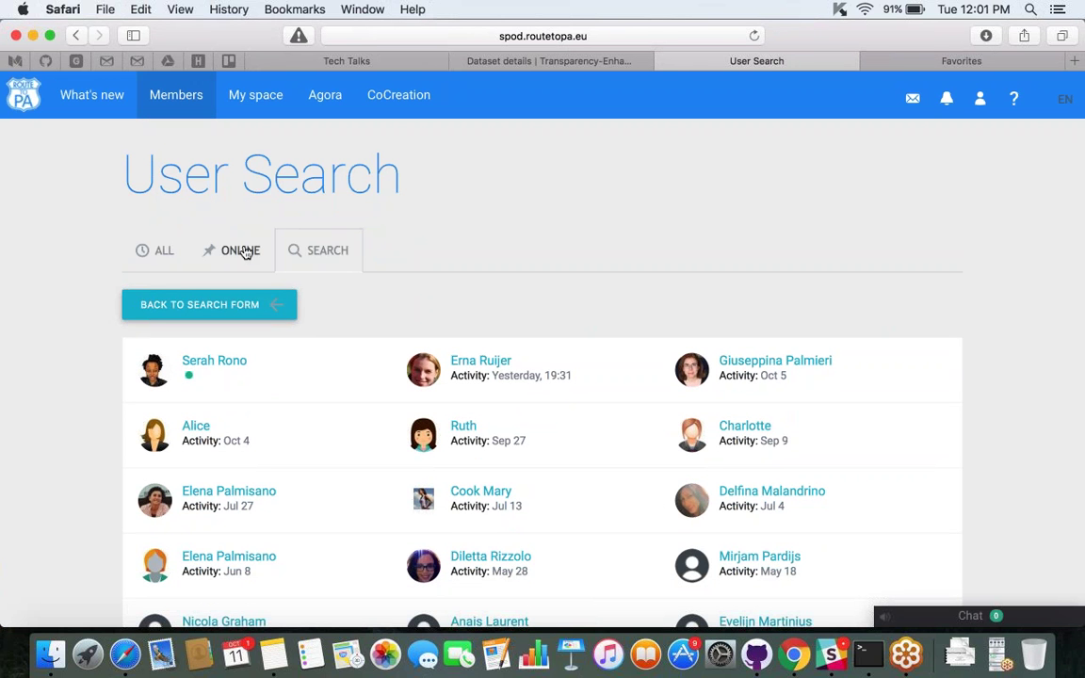
# List online members, then all members again, and return to My space.
pyautogui.click(242, 251)
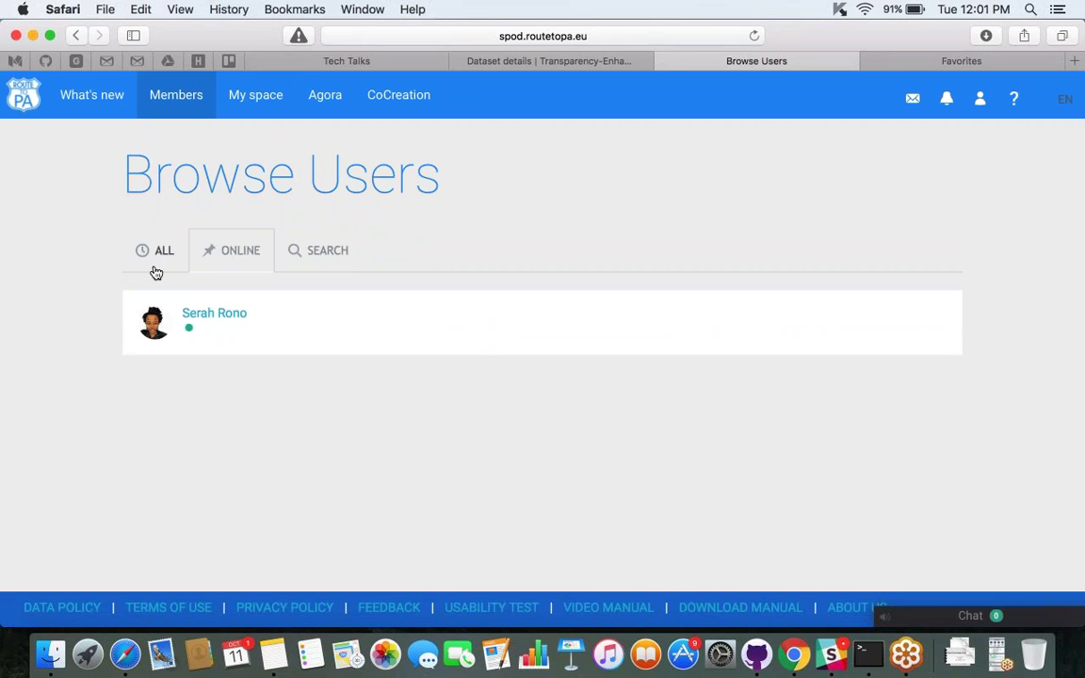
pyautogui.click(164, 256)
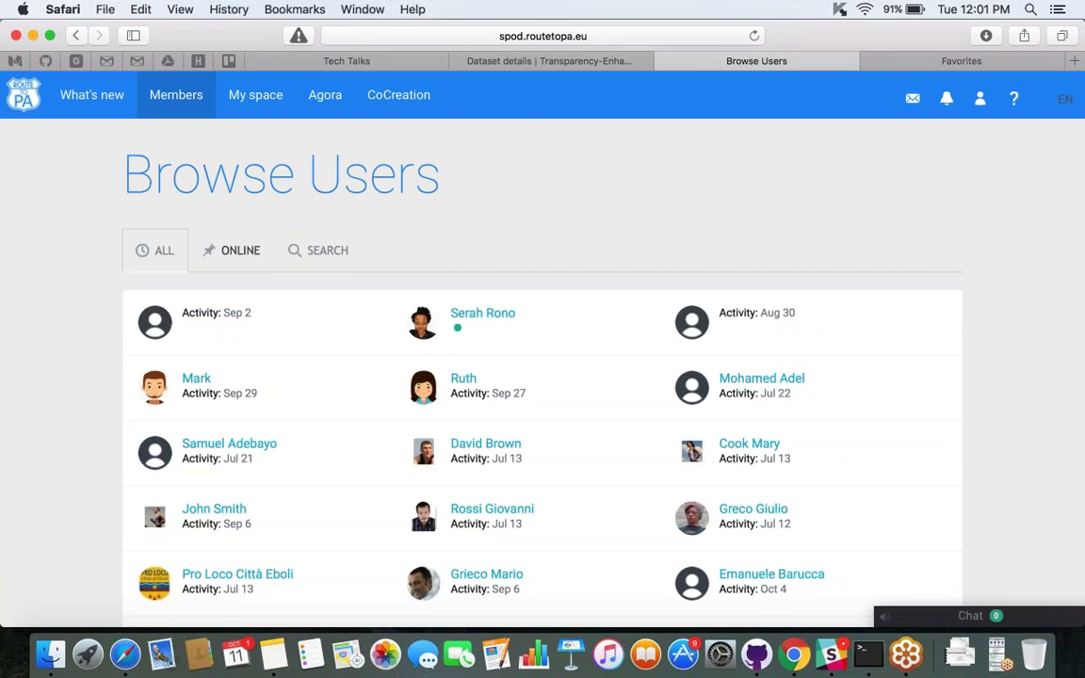
pyautogui.scroll(-1, 542, 377)
pyautogui.scroll(-5, 543, 377)
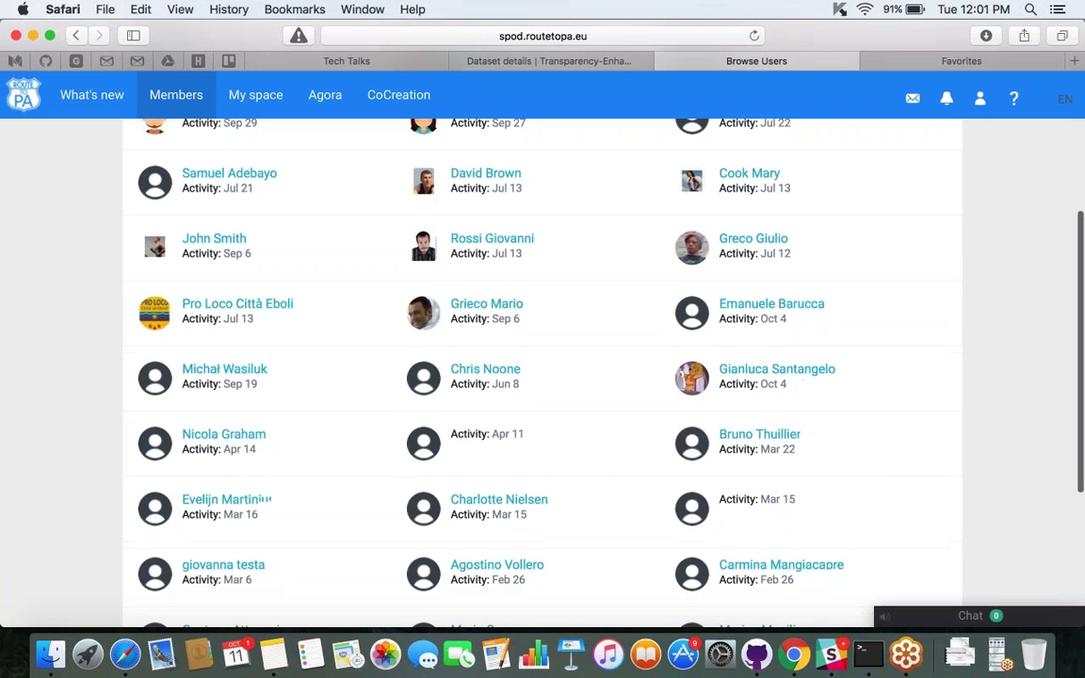
pyautogui.scroll(5, 584, 139)
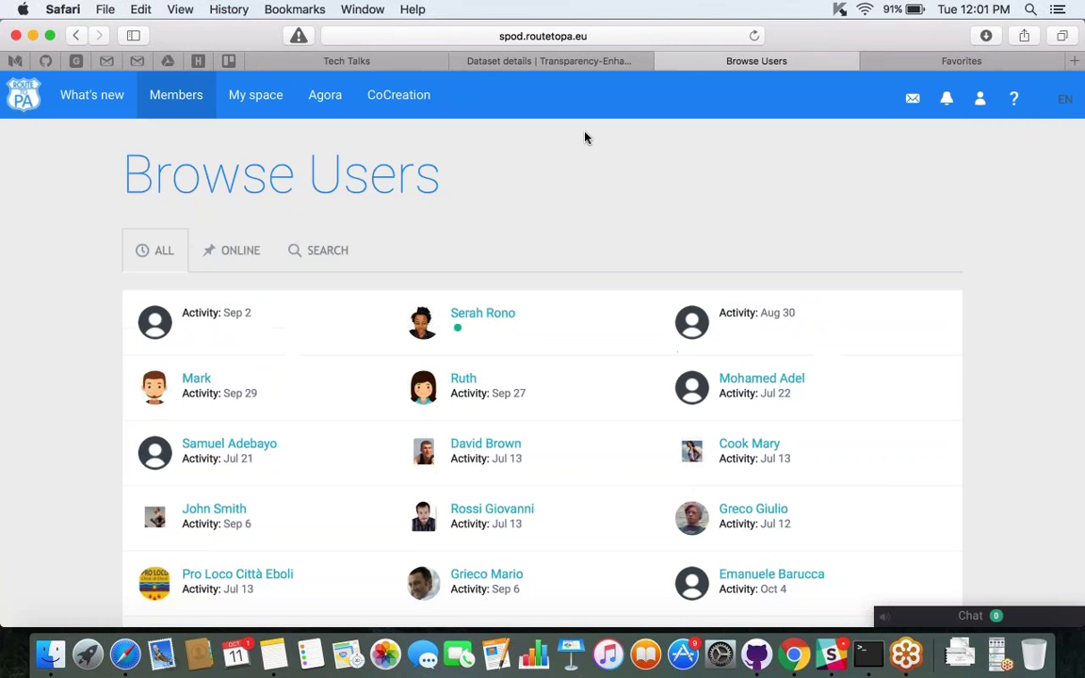
pyautogui.click(243, 98)
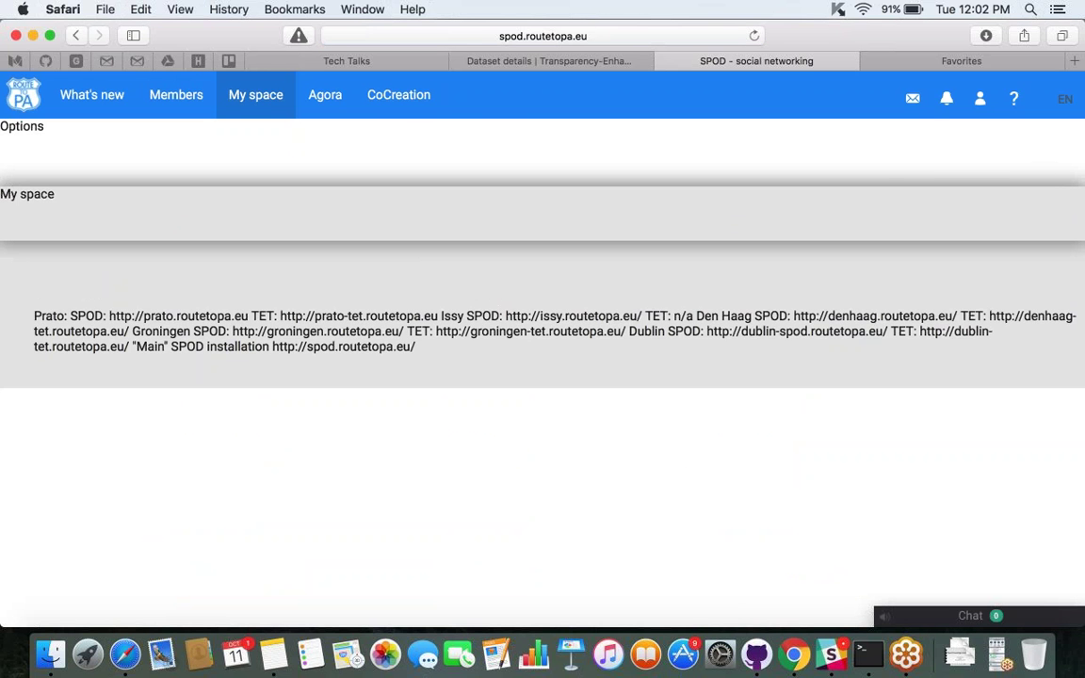
# Sign out of SPOD and sign back in with the account's e-mail and password.
pyautogui.click(979, 98)
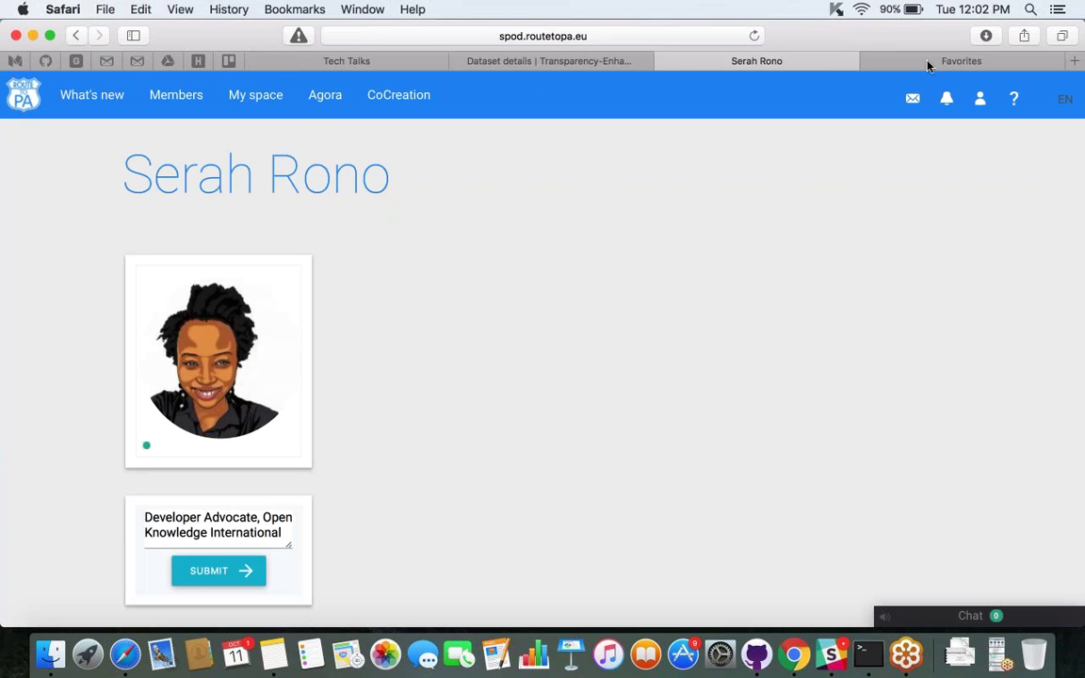
pyautogui.click(979, 98)
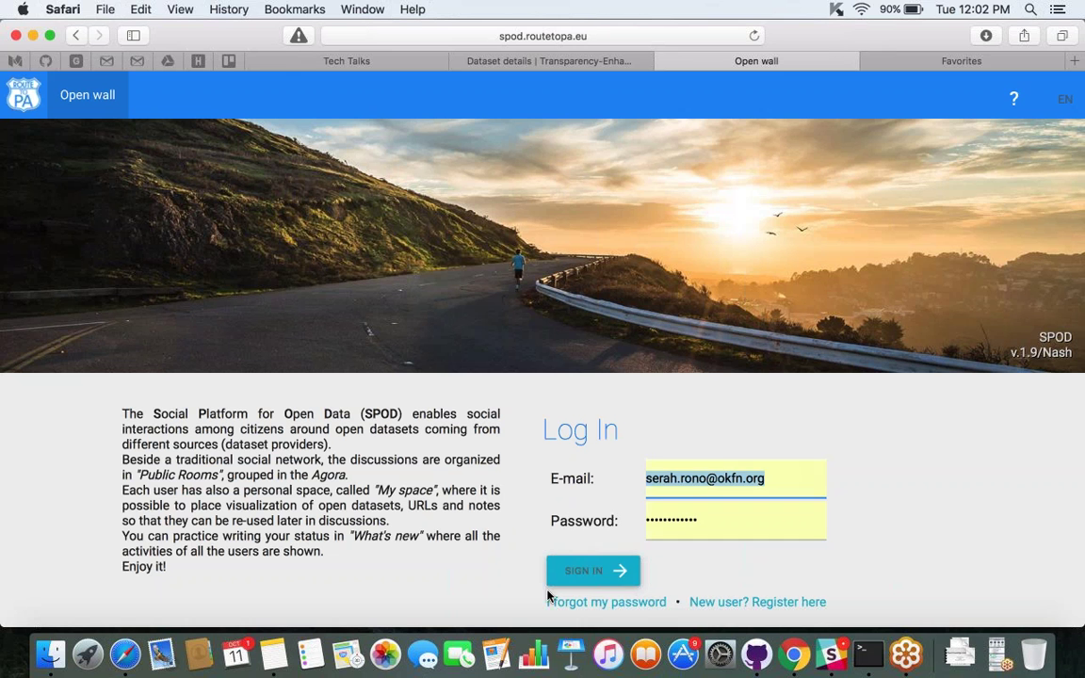
pyautogui.click(593, 570)
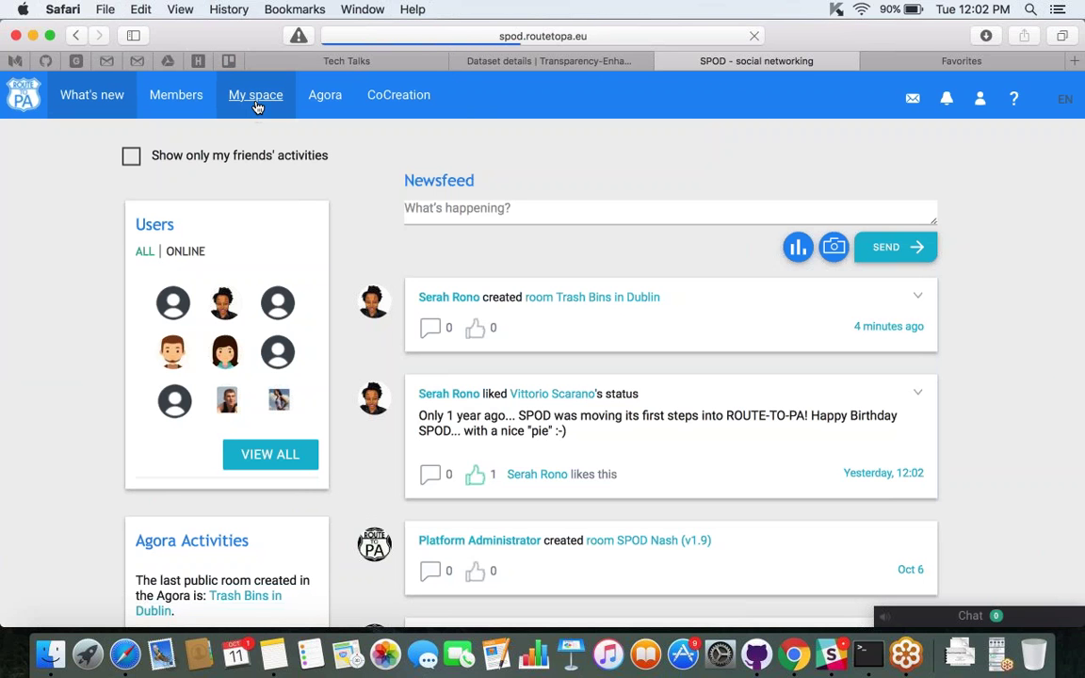
pyautogui.click(257, 96)
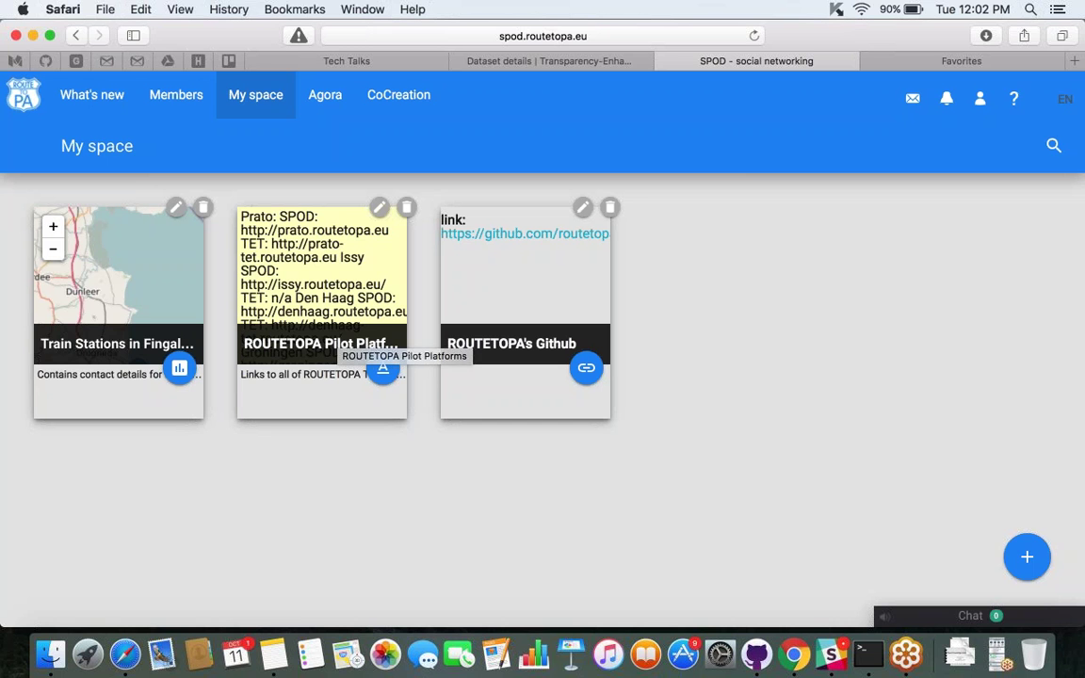
pyautogui.click(1026, 558)
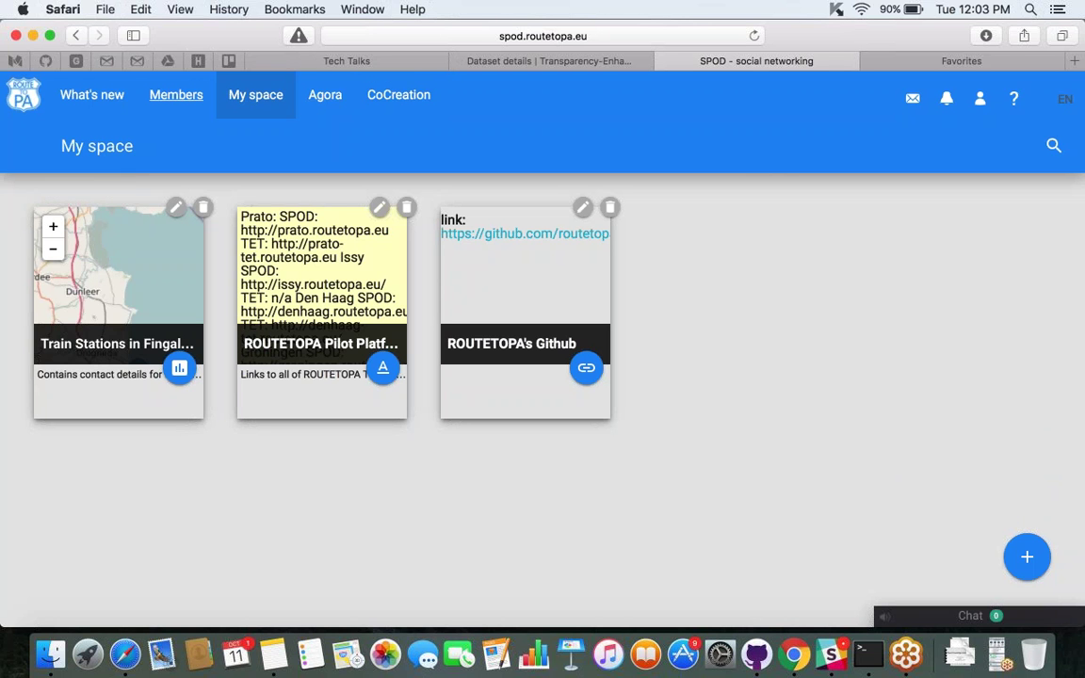
pyautogui.click(103, 98)
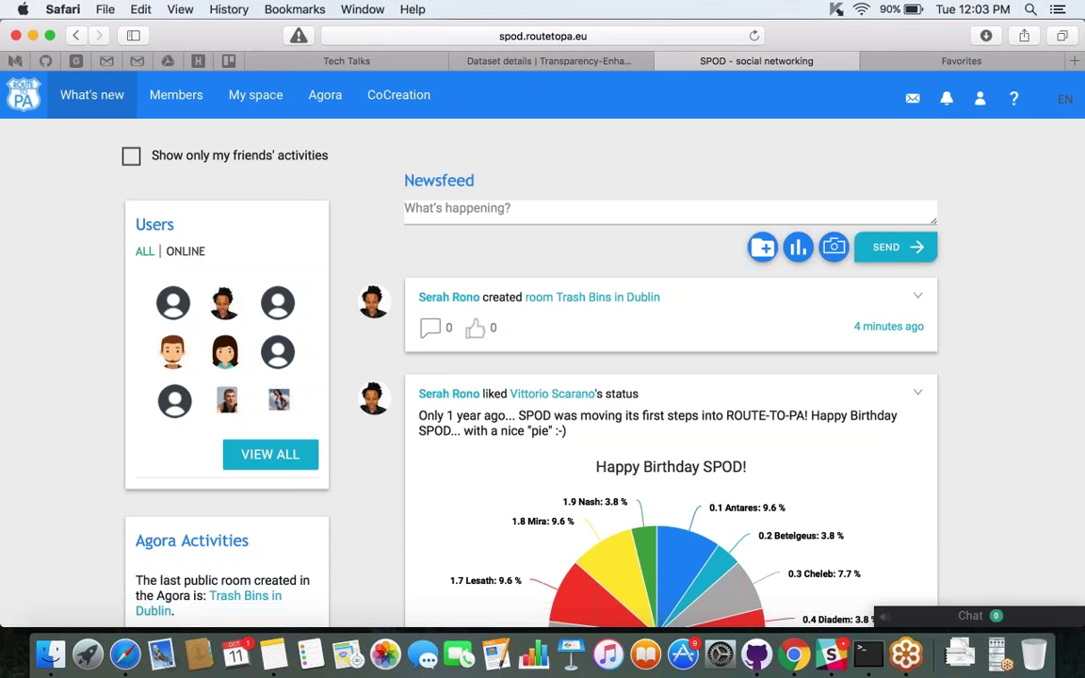
# Post the status 'Testing this', dismiss the resulting error, and return to the text box.
pyautogui.click(493, 208)
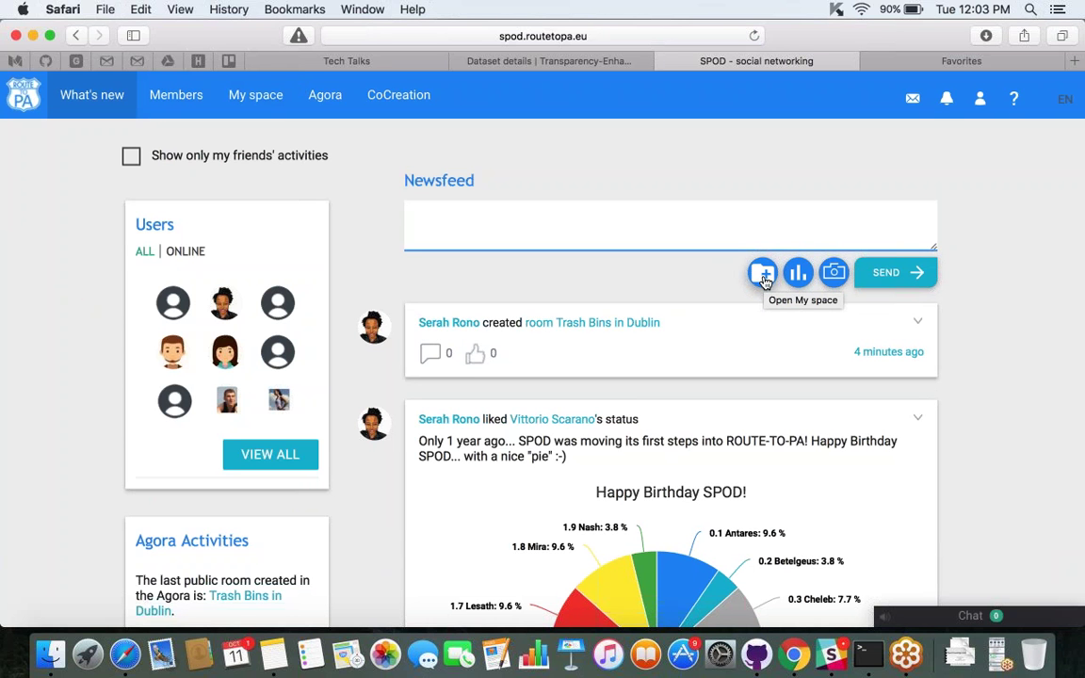
pyautogui.write('T')
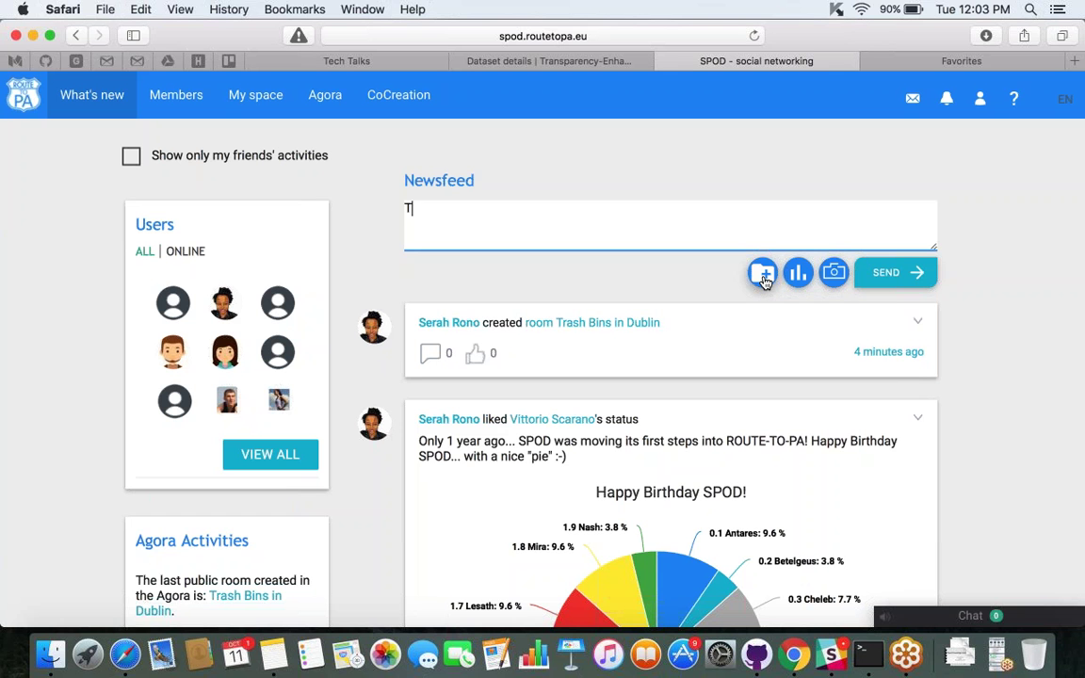
pyautogui.write('esting this')
pyautogui.click(885, 275)
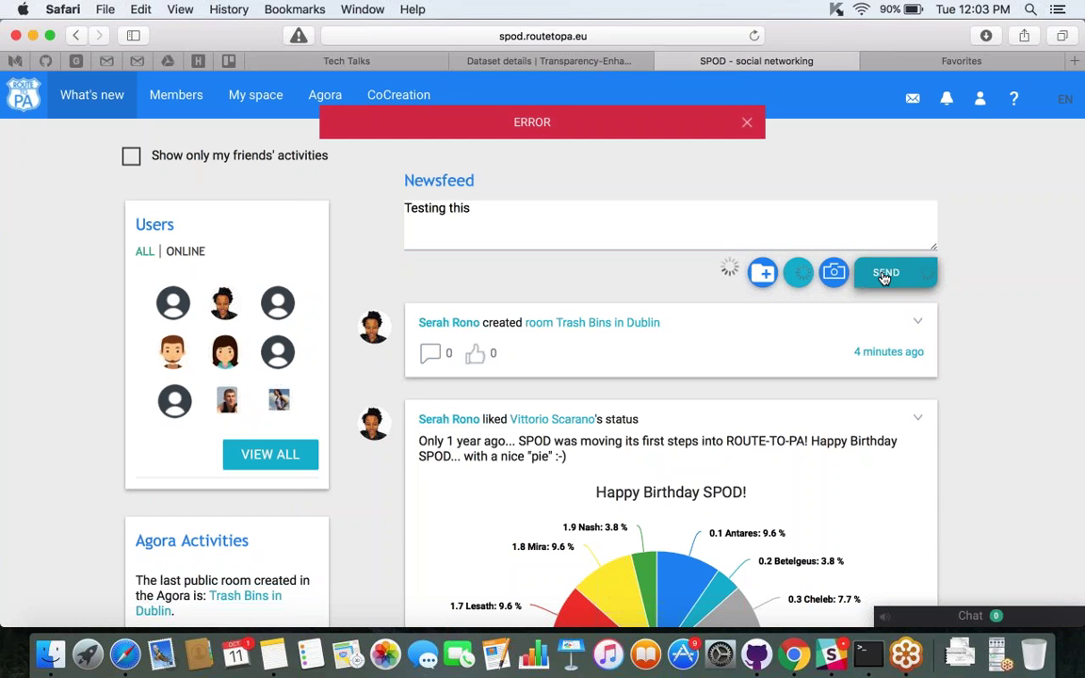
pyautogui.click(746, 123)
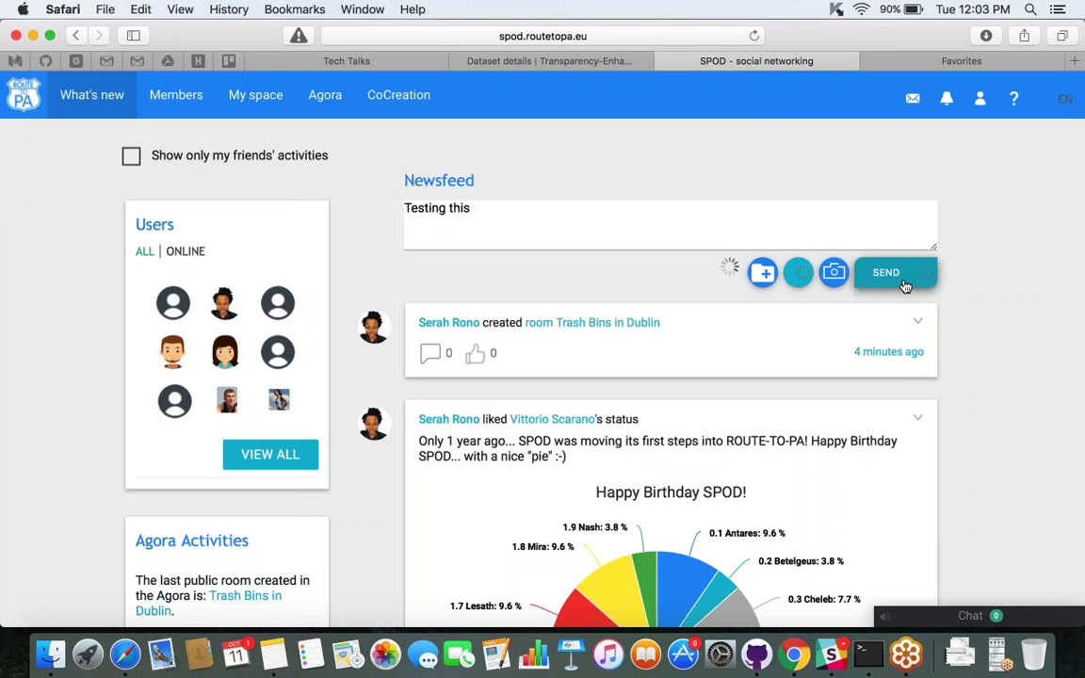
pyautogui.click(651, 220)
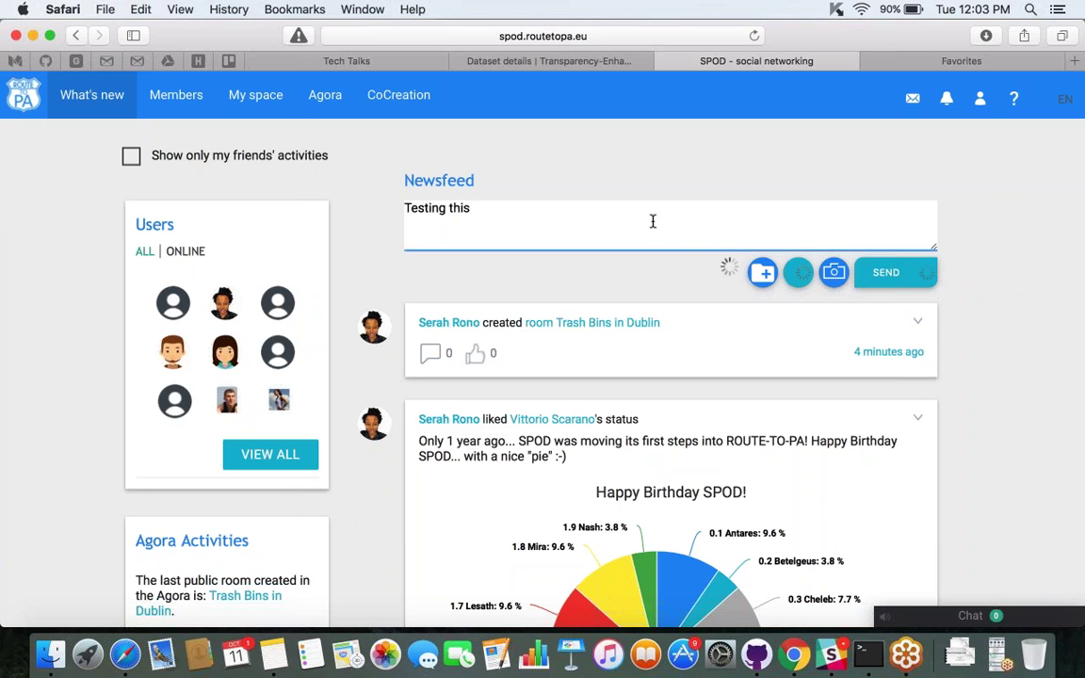
# Attach the Train Stations in Fingal, Dublin map from My space to the post.
pyautogui.click(762, 275)
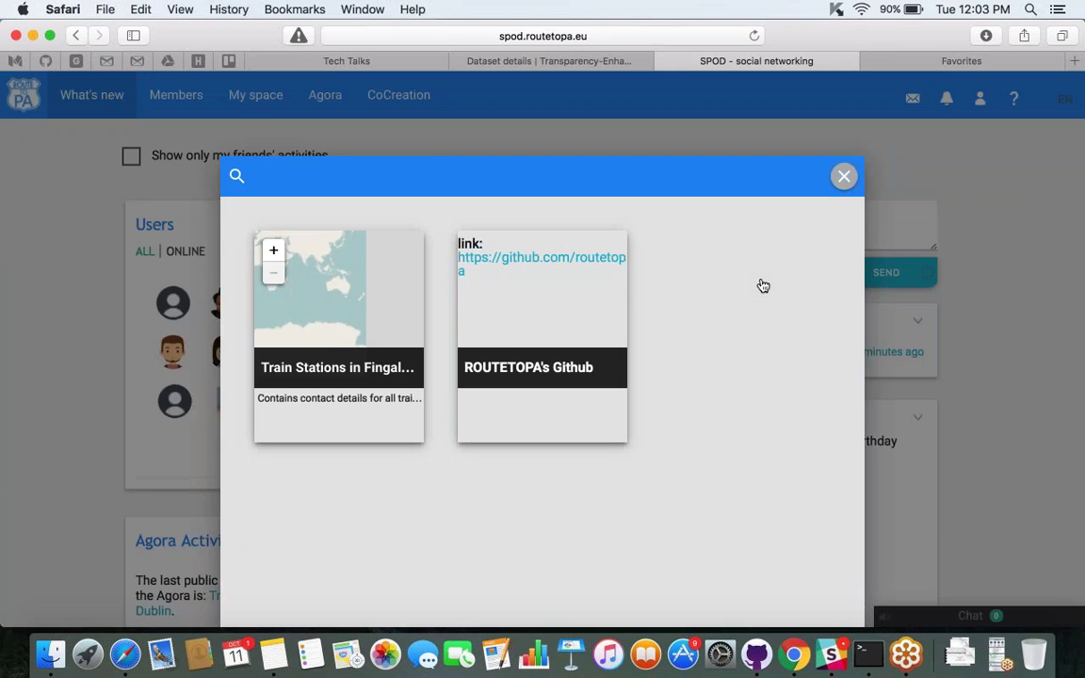
pyautogui.click(844, 176)
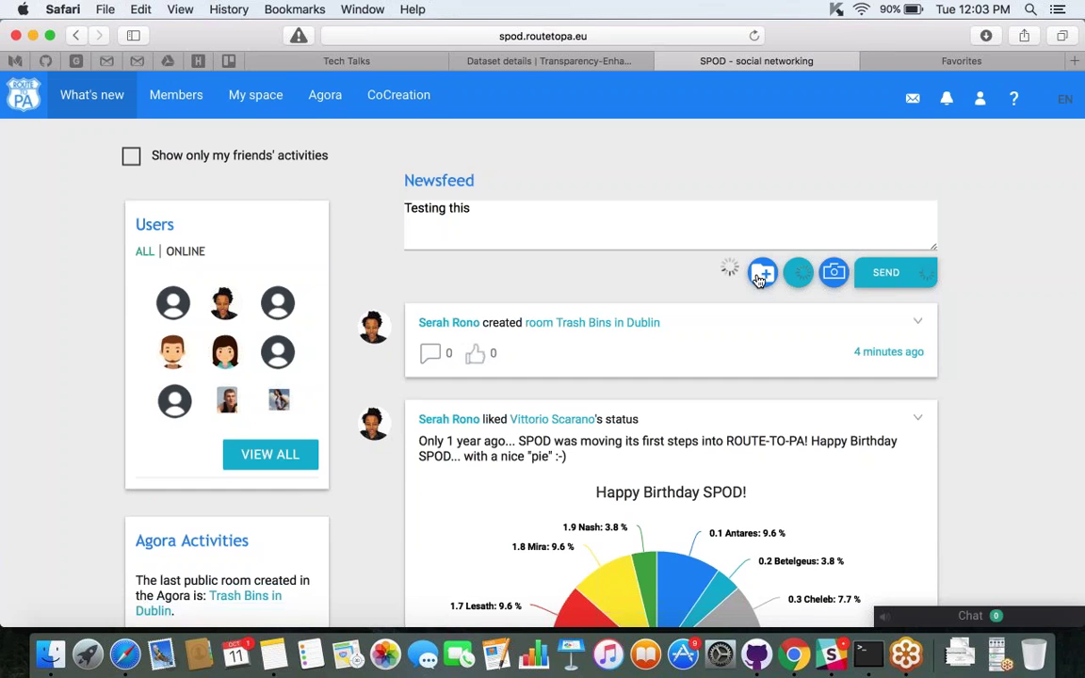
pyautogui.click(761, 274)
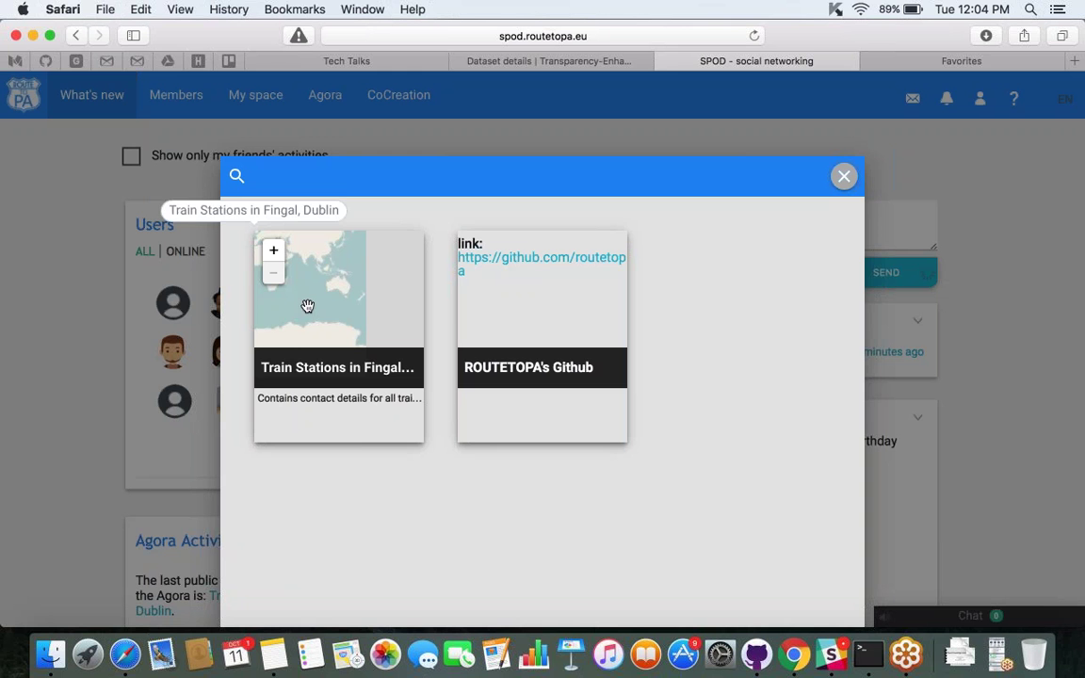
pyautogui.click(304, 368)
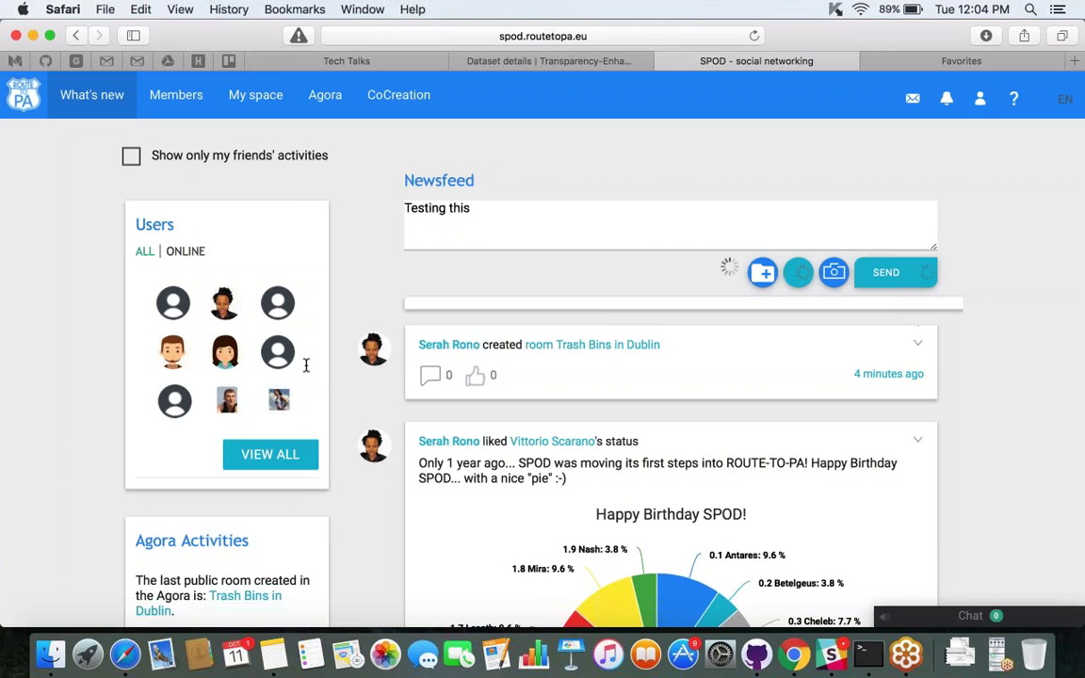
pyautogui.scroll(-8, 543, 376)
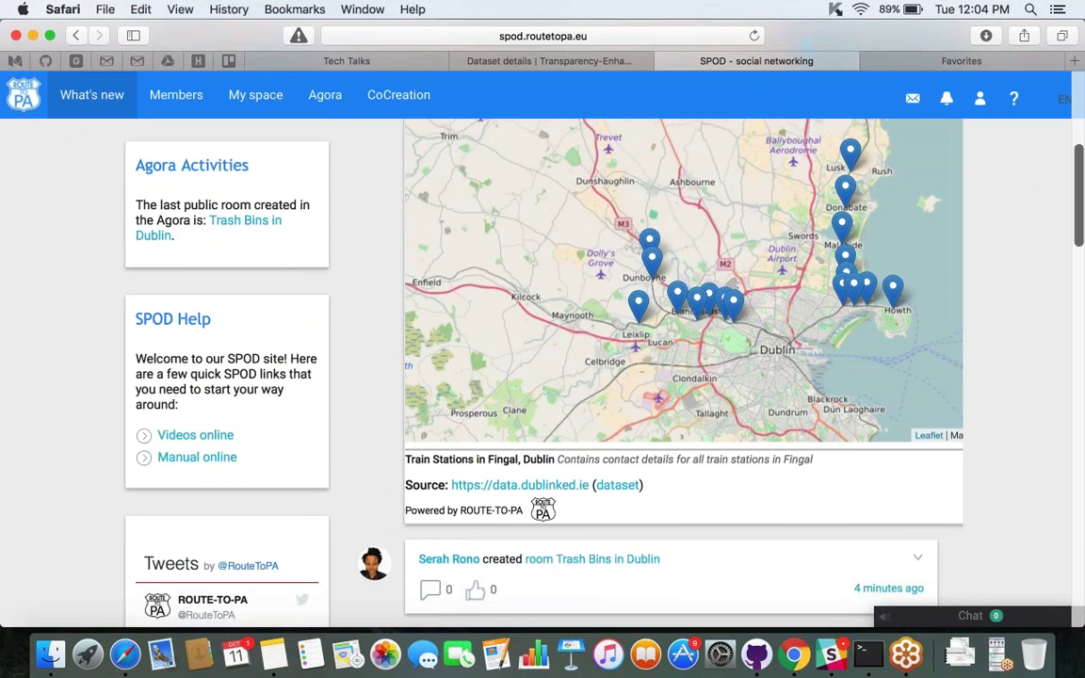
pyautogui.scroll(2, 543, 376)
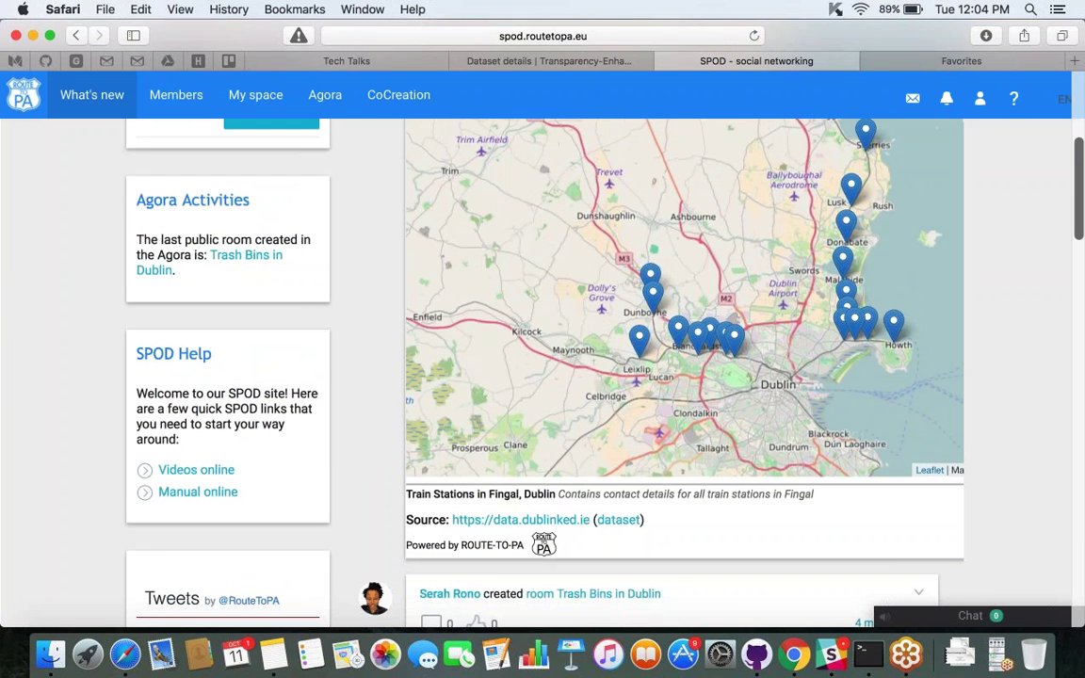
pyautogui.scroll(1, 542, 367)
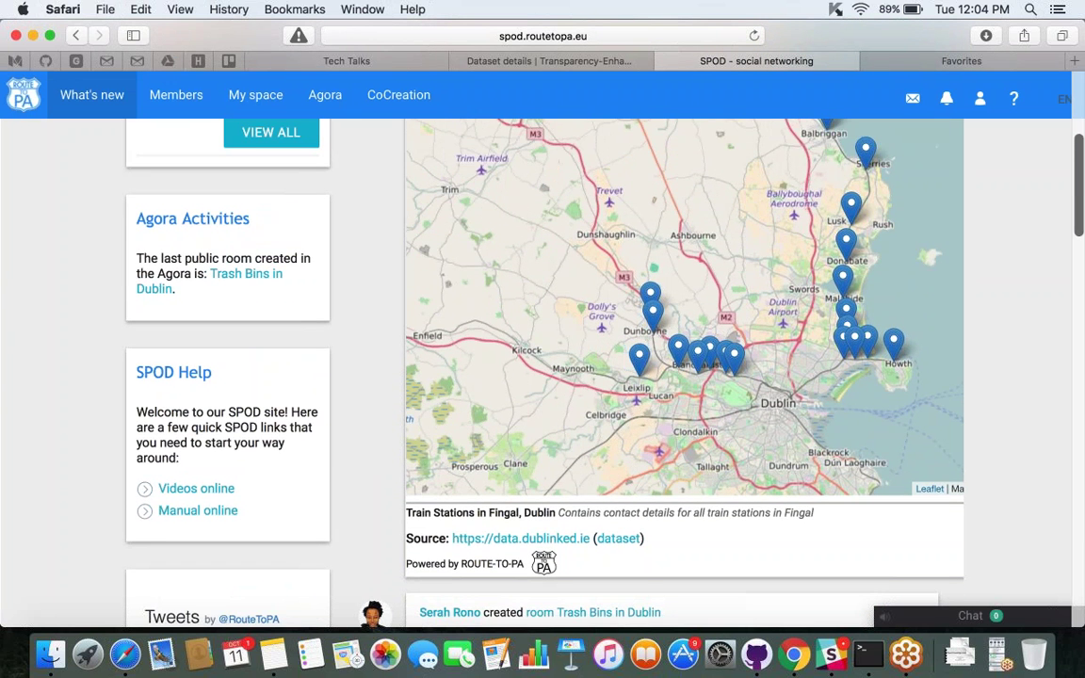
pyautogui.scroll(3, 814, 251)
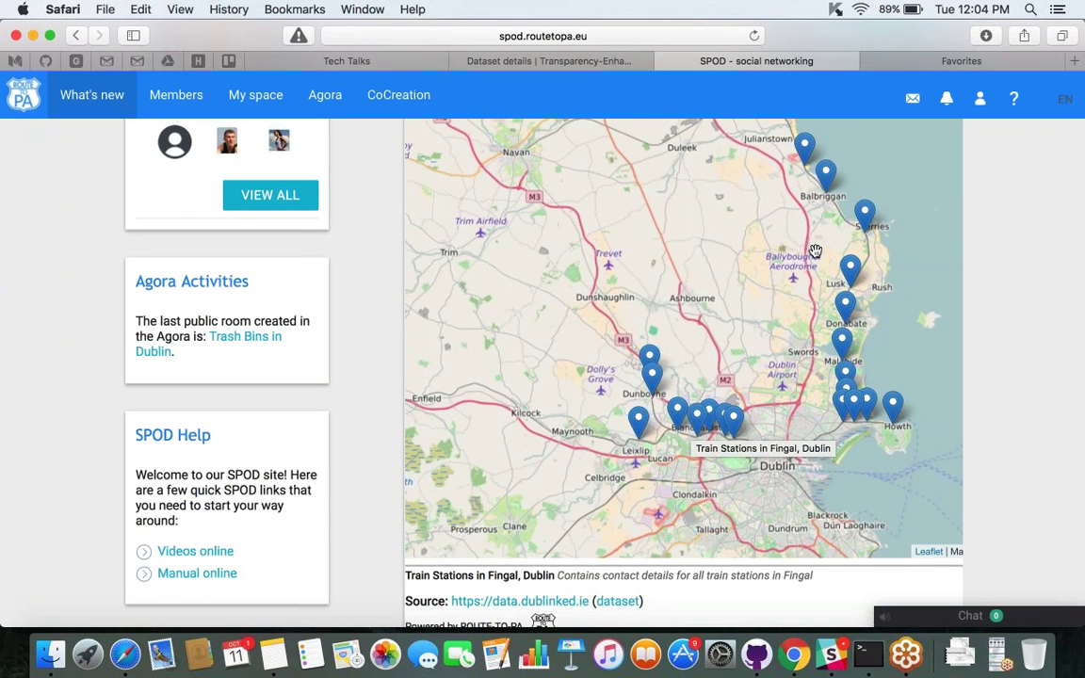
pyautogui.scroll(5, 814, 251)
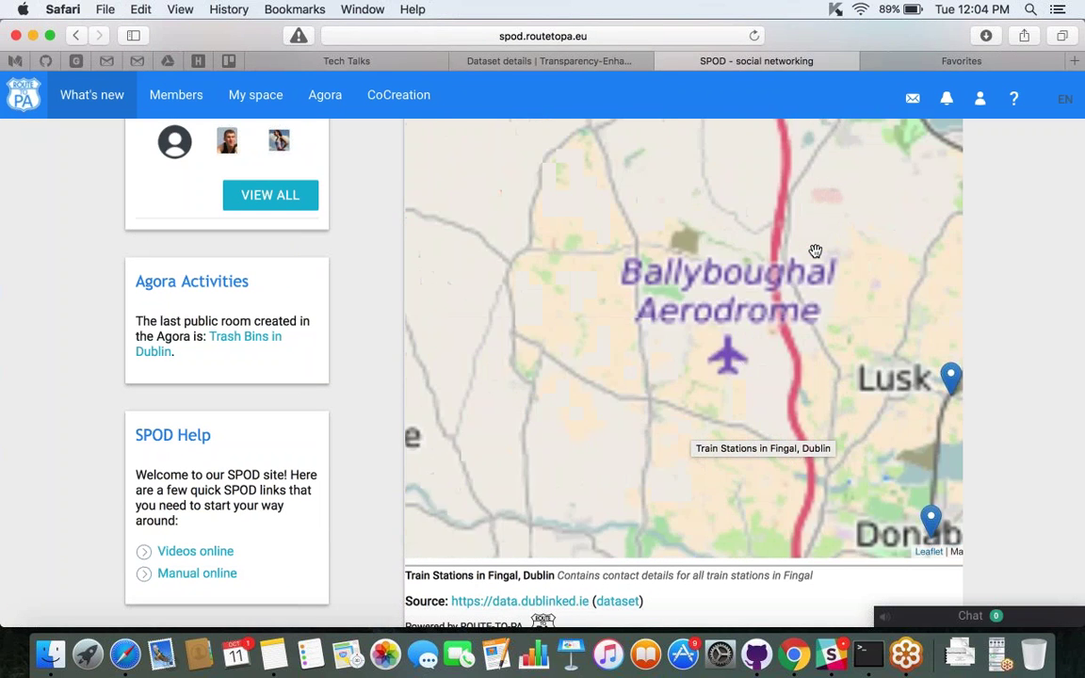
pyautogui.scroll(-5, 815, 251)
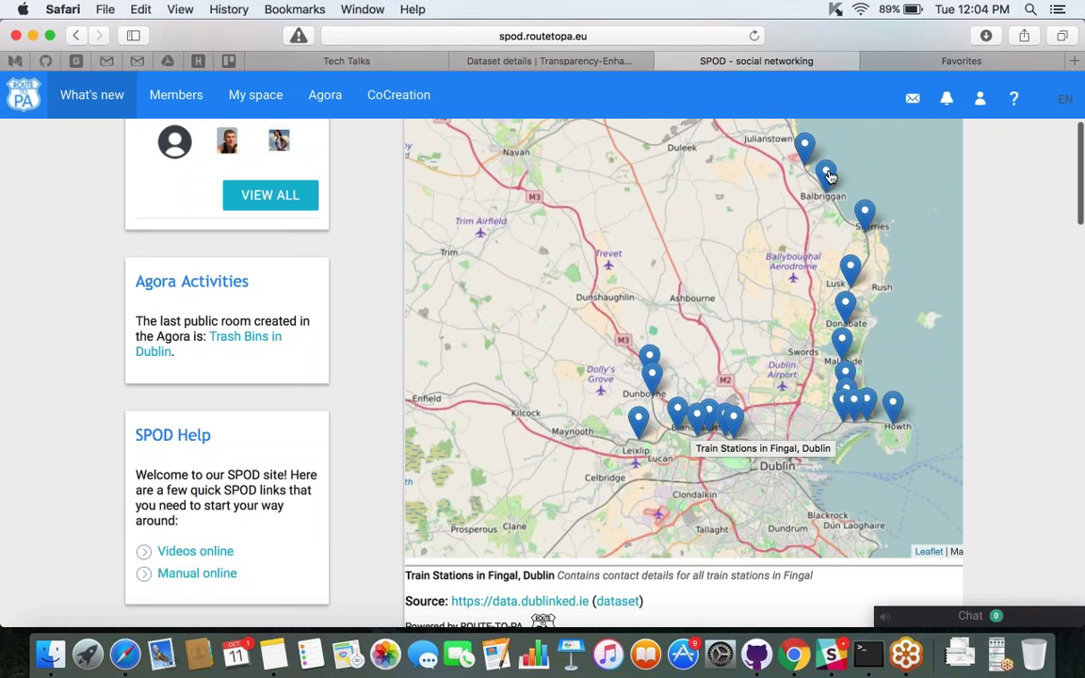
# Inspect the Balbriggan, Howth and Ashtown station markers, then delete the 'Testing this' draft.
pyautogui.click(827, 175)
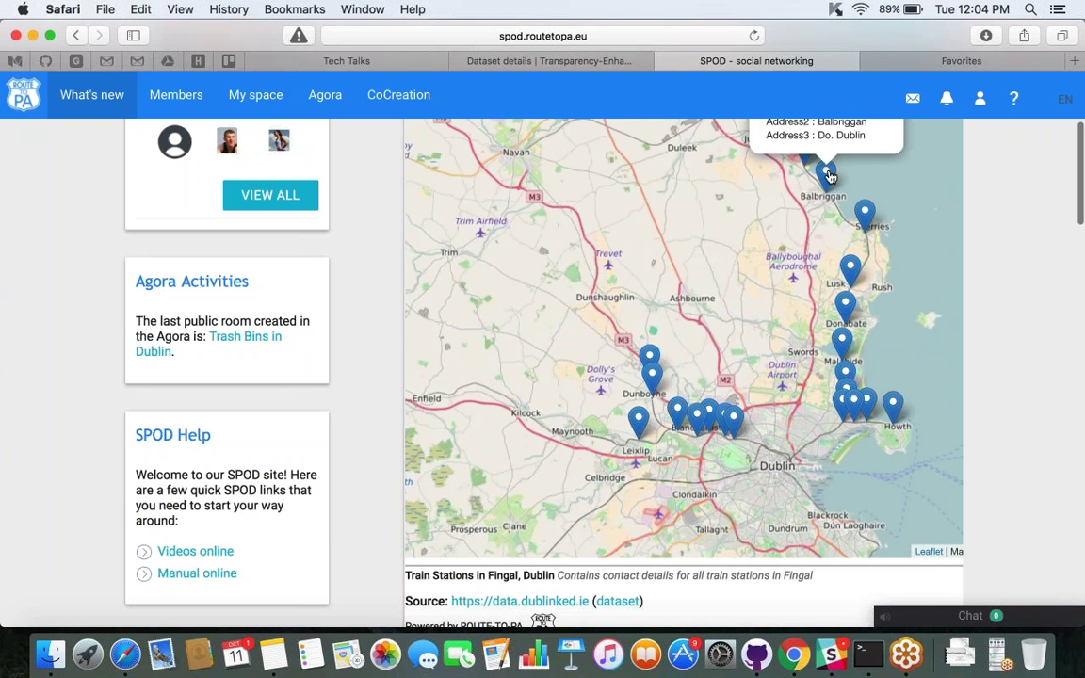
pyautogui.click(893, 407)
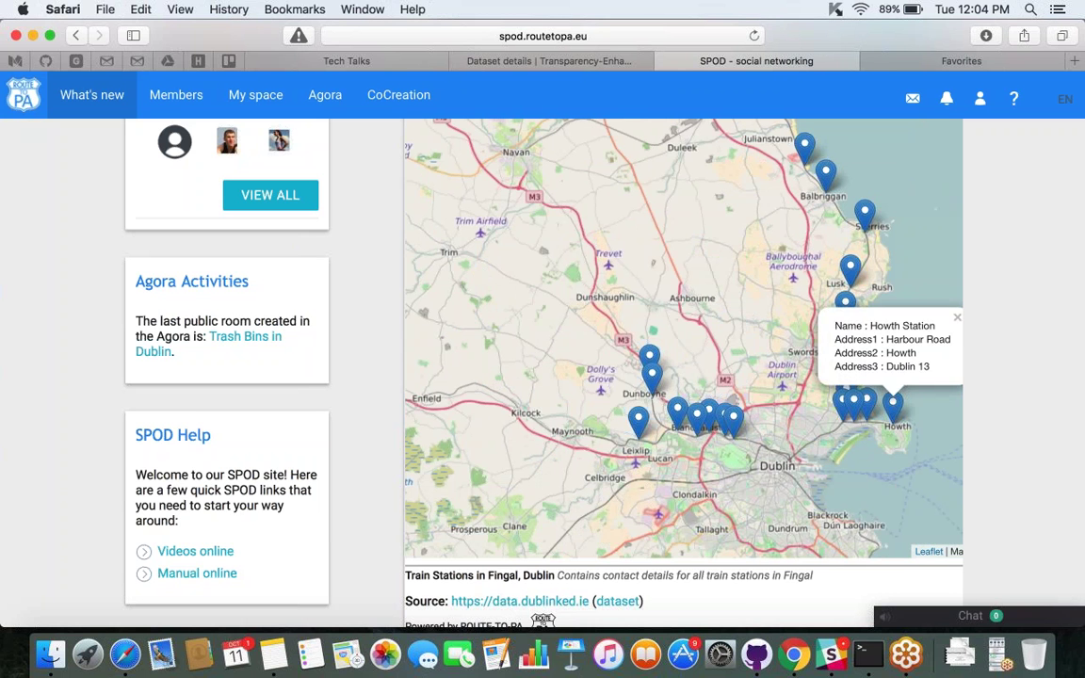
pyautogui.click(733, 417)
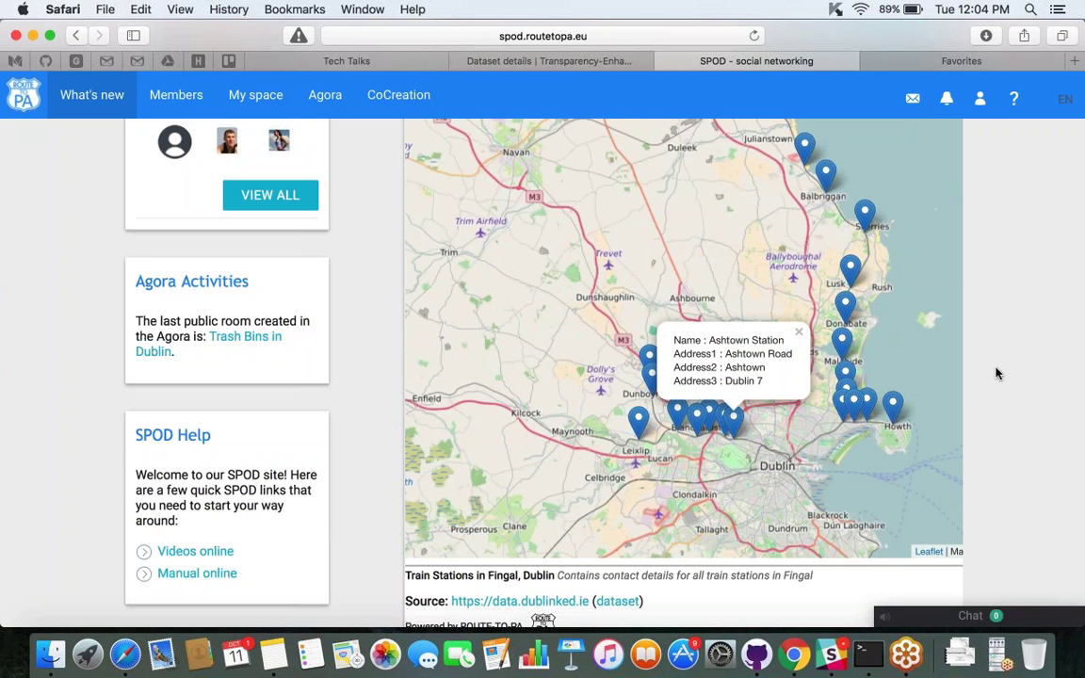
pyautogui.scroll(1, 996, 373)
pyautogui.scroll(5, 996, 373)
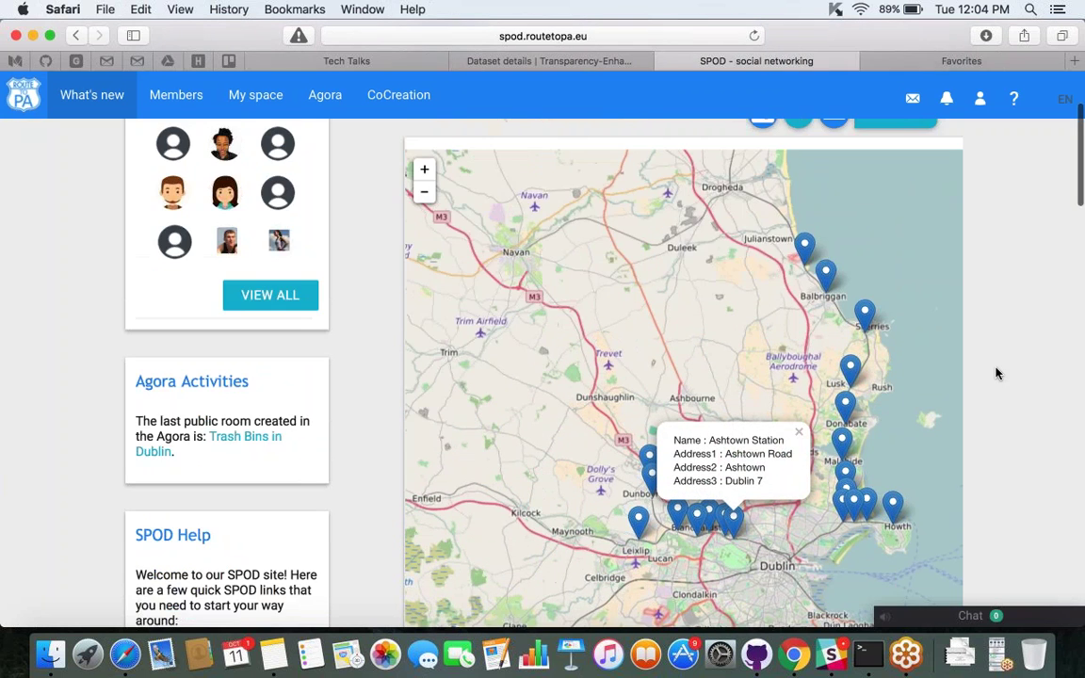
pyautogui.scroll(-3, 996, 374)
pyautogui.scroll(5, 995, 370)
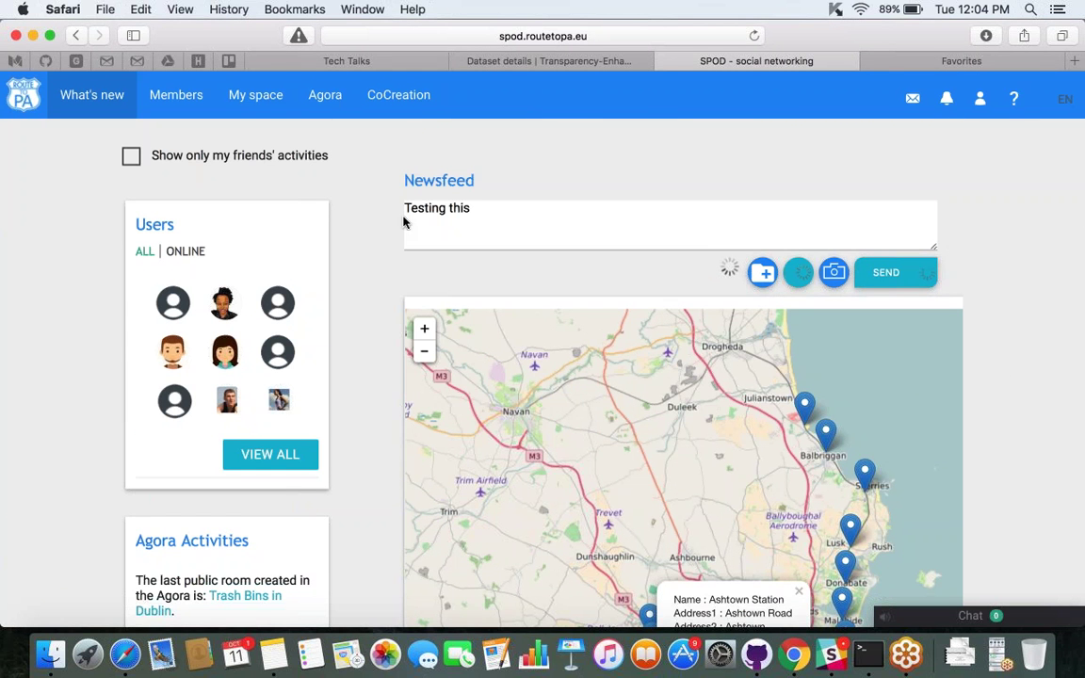
pyautogui.moveTo(480, 208); pyautogui.dragTo(164, 198)
pyautogui.press('BackSpace')
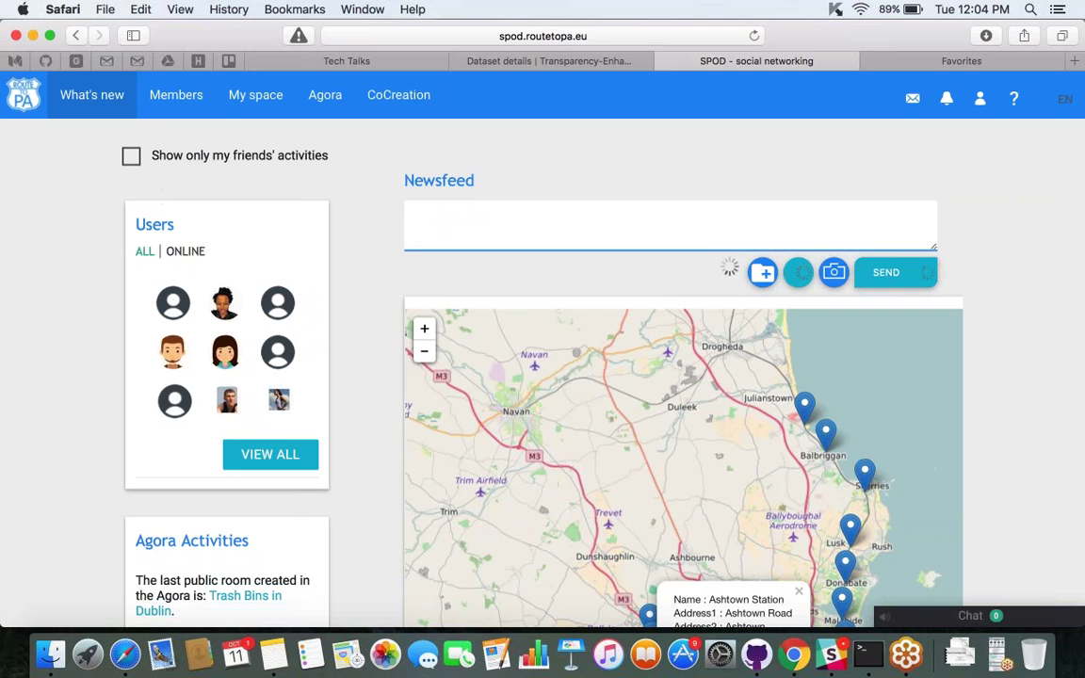
# Reload the newsfeed, start a new datalet, and open the Provider list in Select Dataset.
pyautogui.click(755, 37)
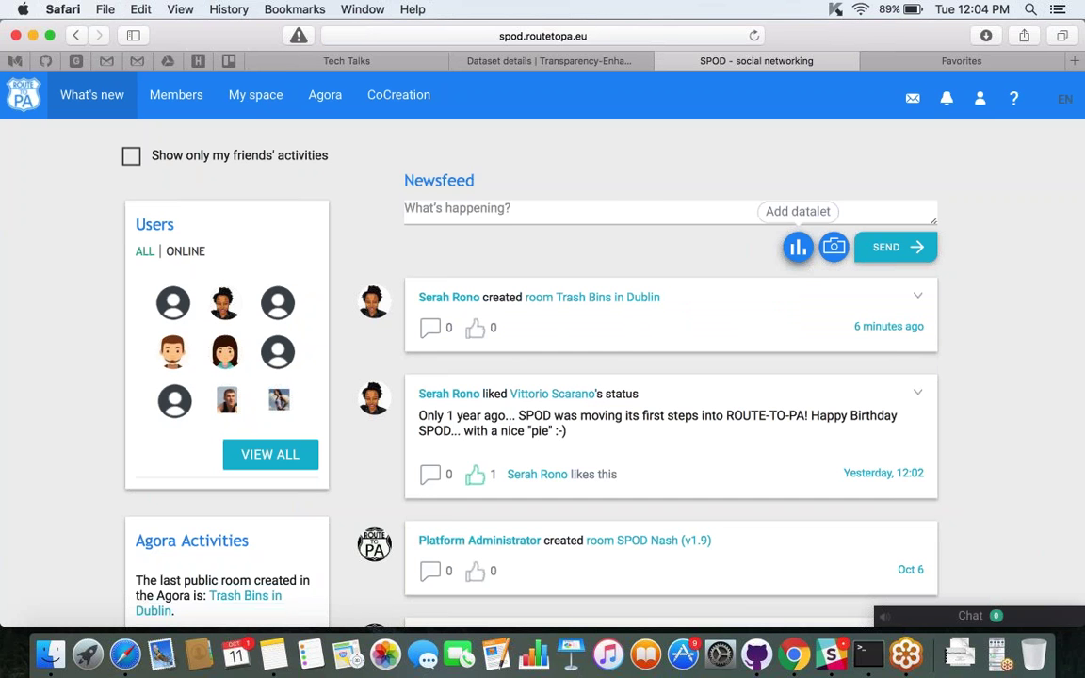
pyautogui.click(797, 248)
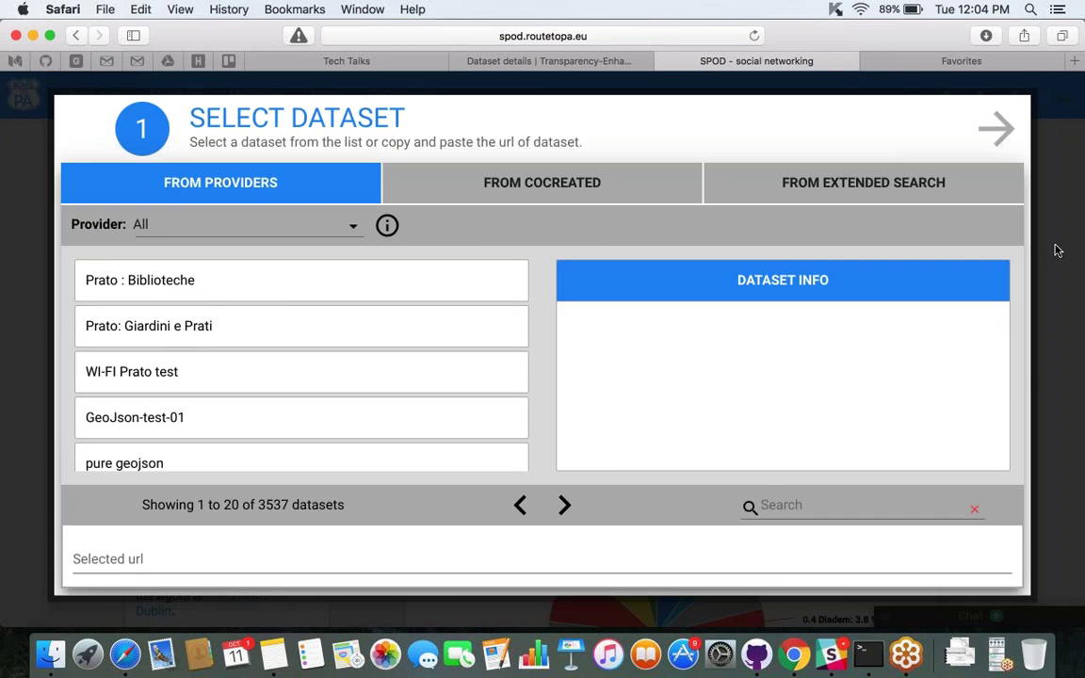
pyautogui.click(1057, 250)
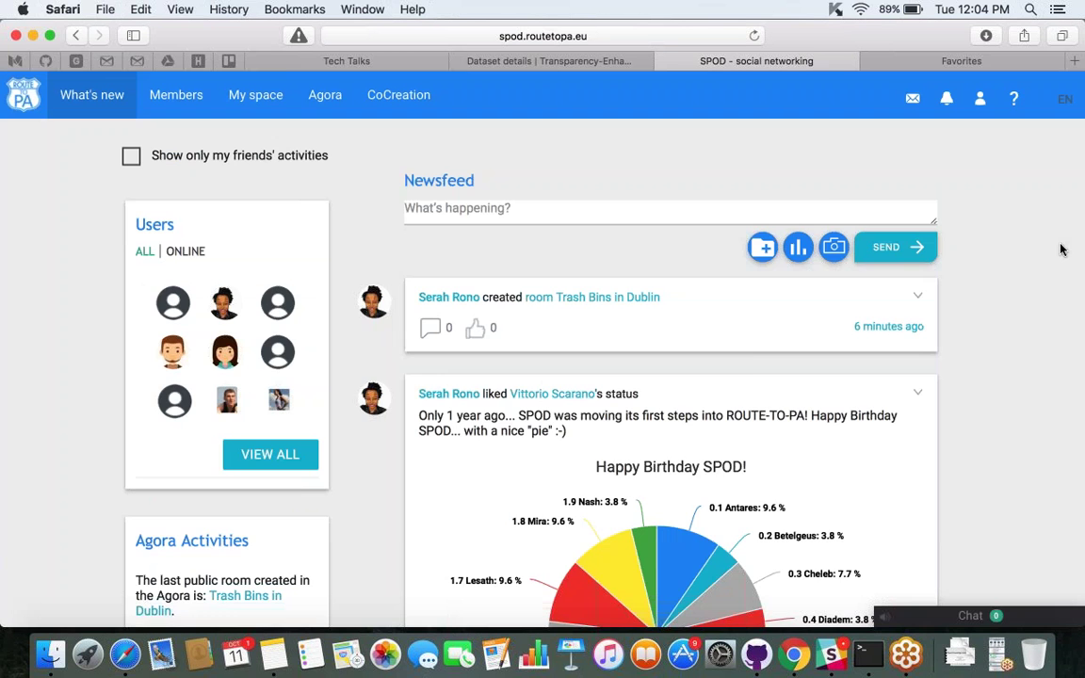
pyautogui.click(797, 248)
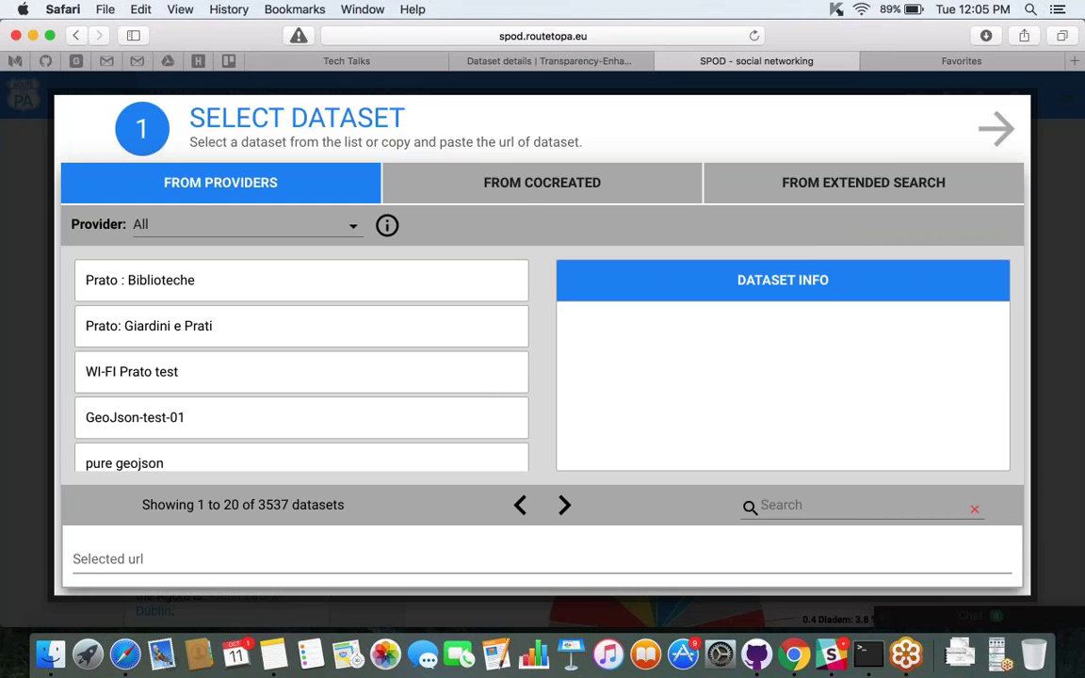
pyautogui.click(302, 228)
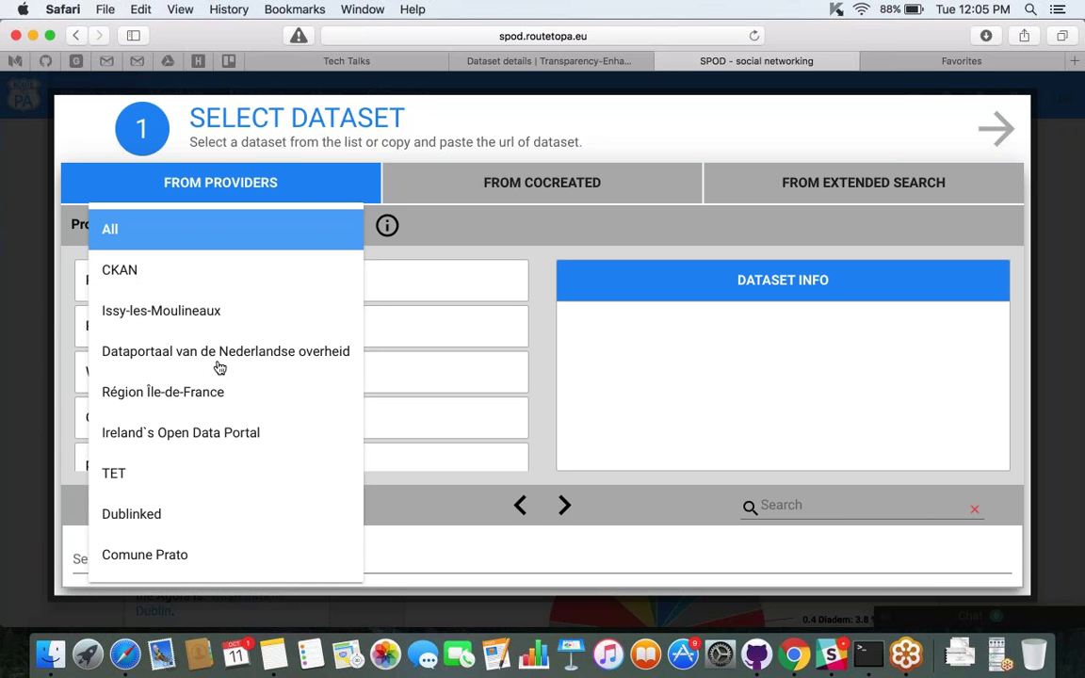
# Browse Dublinked datasets, then return to all providers and search 'bins', narrowing 3537 datasets to four.
pyautogui.click(171, 522)
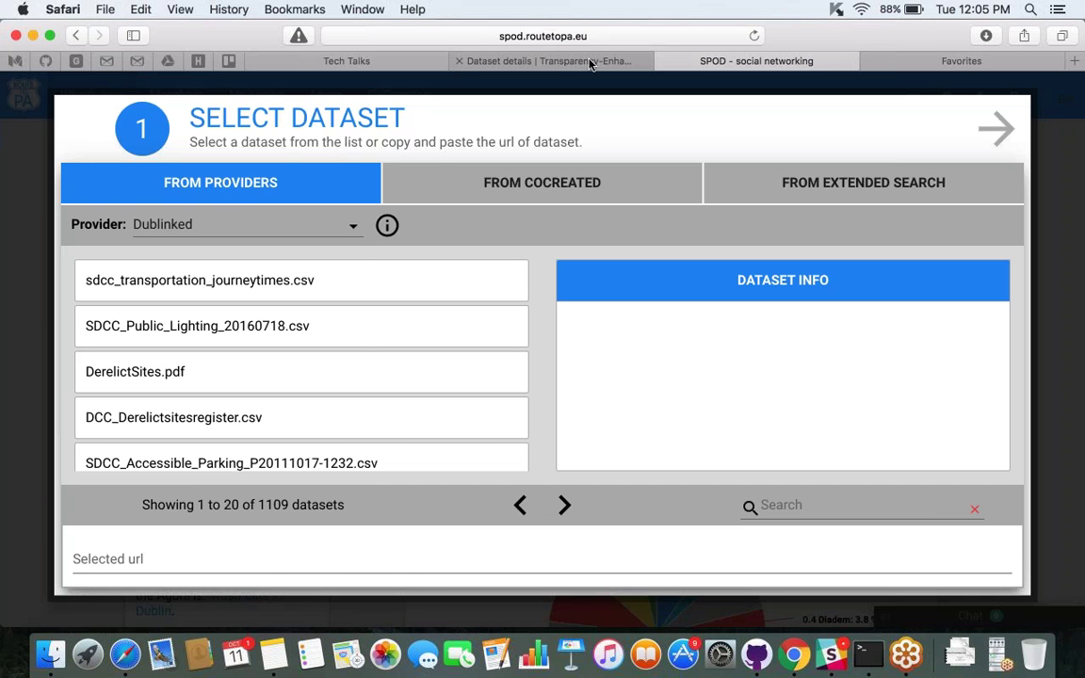
pyautogui.click(258, 224)
pyautogui.click(202, 237)
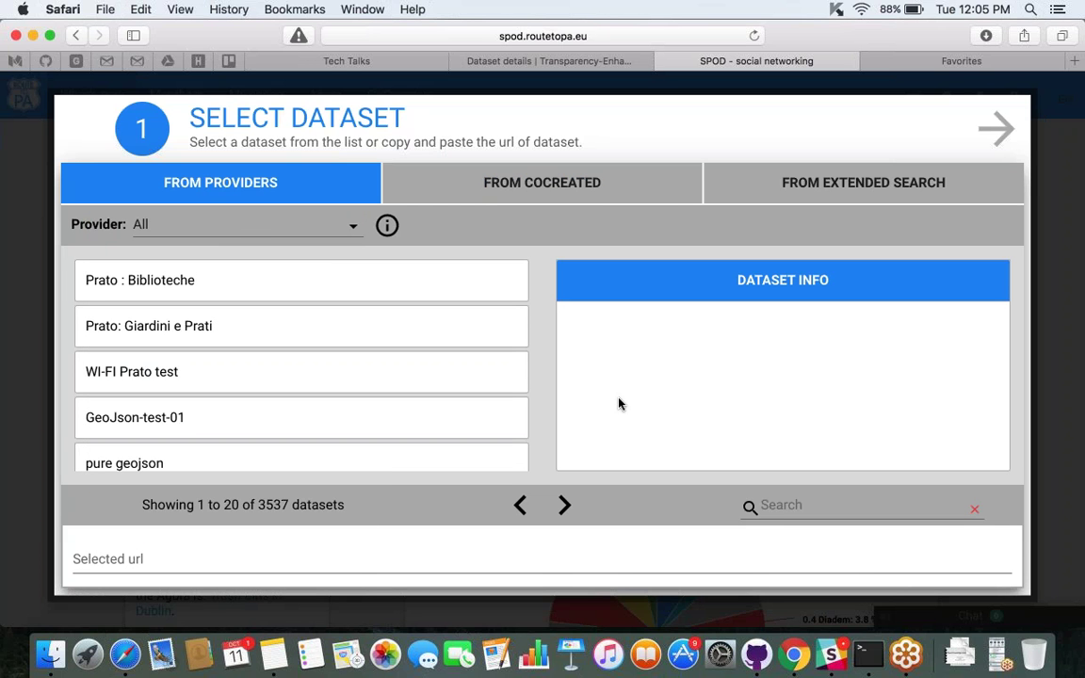
pyautogui.click(789, 501)
pyautogui.write('bins')
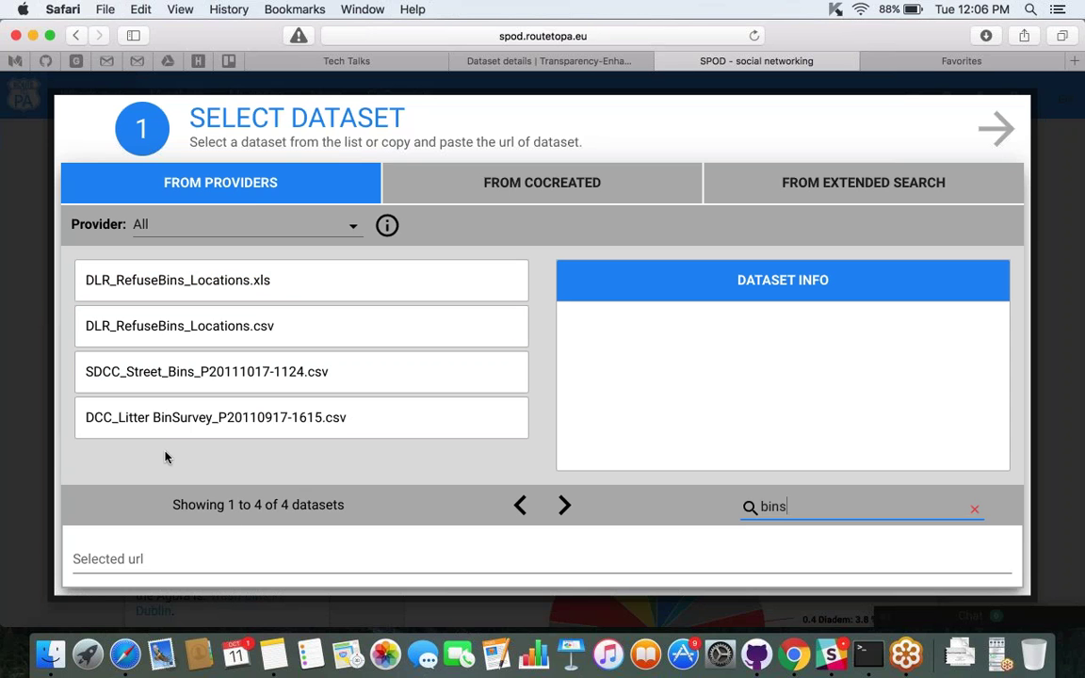
# Search the TET catalogue for 'bins' and scroll through the six matching datasets.
pyautogui.click(537, 60)
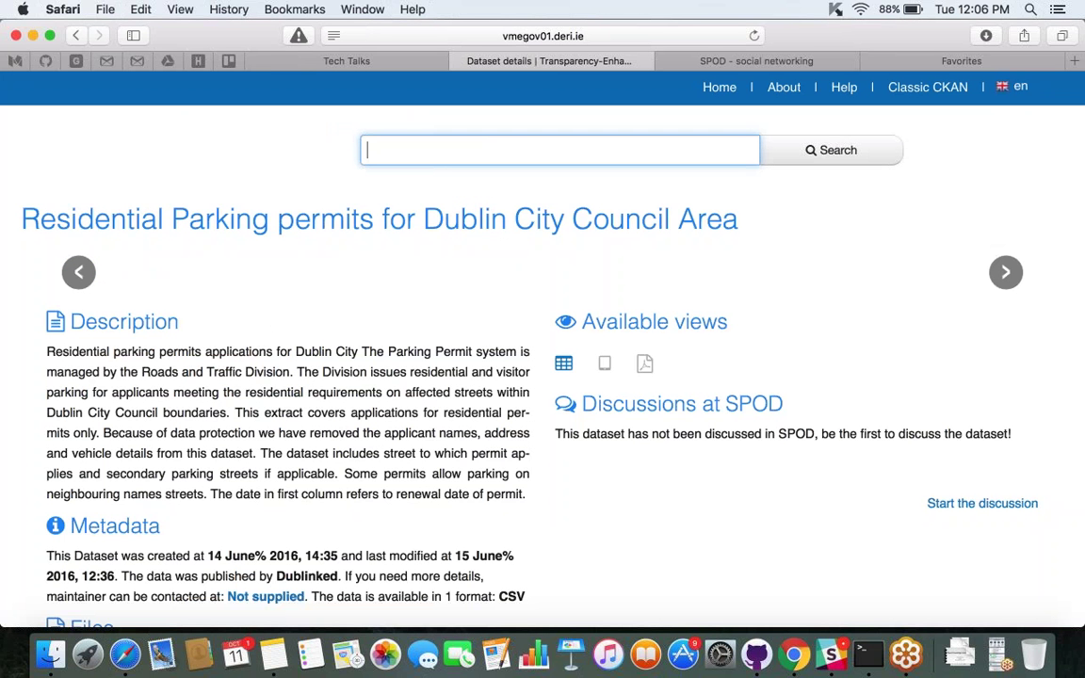
pyautogui.write('bins')
pyautogui.press('Return')
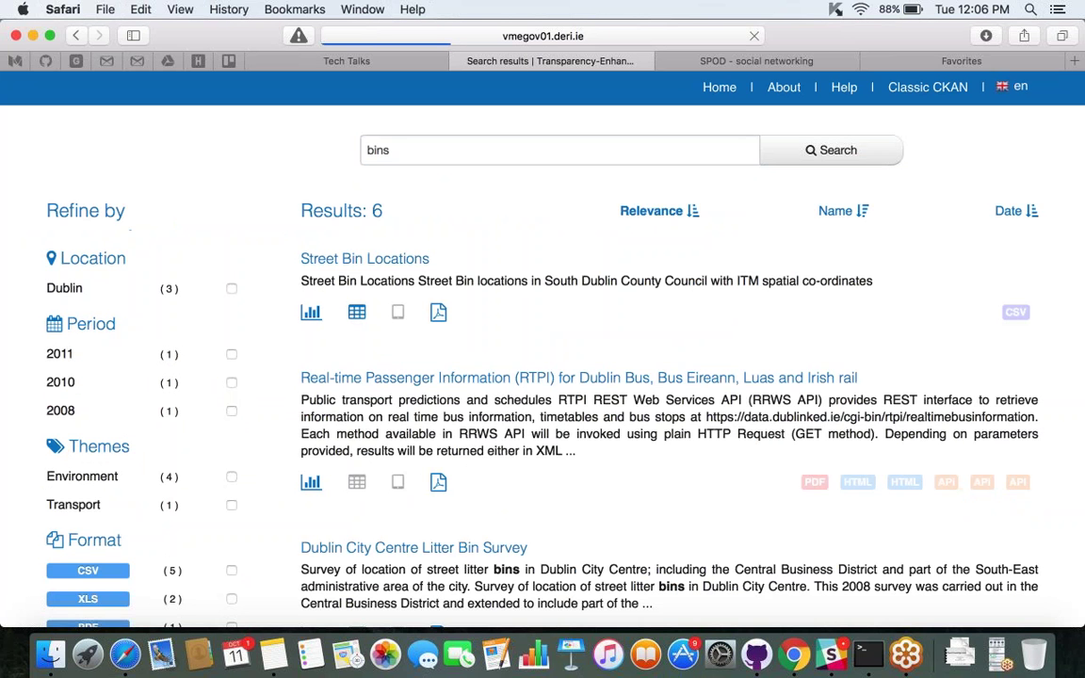
pyautogui.scroll(-5, 565, 377)
pyautogui.scroll(-10, 543, 358)
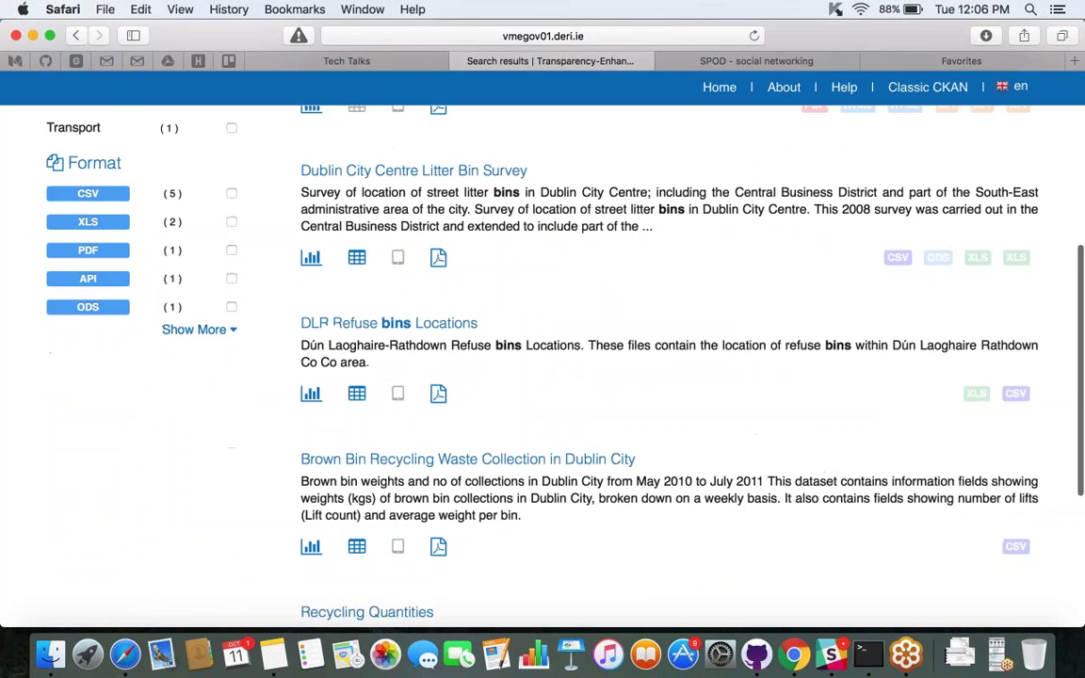
pyautogui.scroll(15, 542, 357)
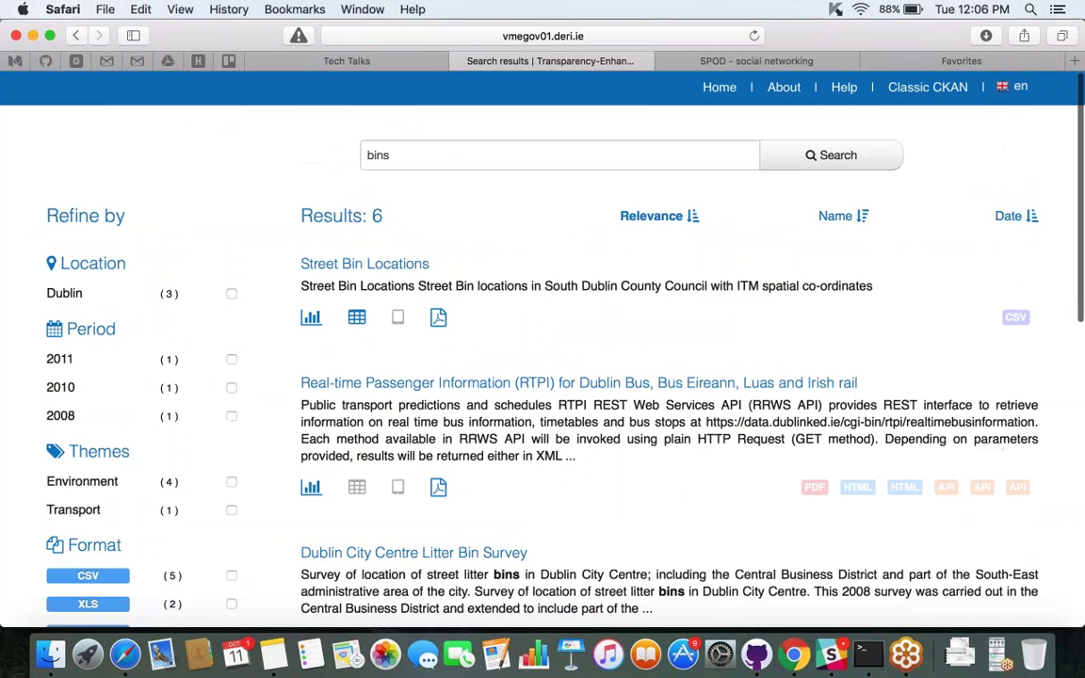
# Choose DLR_RefuseBins_Locations.xls, review its Dataset Info, and advance to the Select Data step.
pyautogui.click(756, 60)
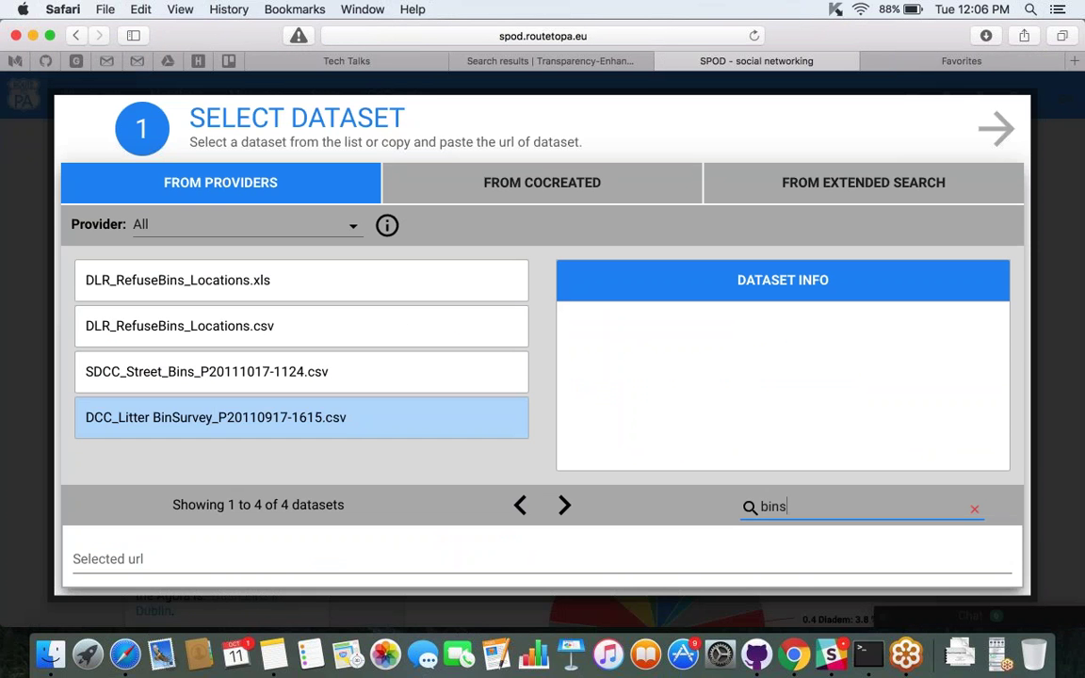
pyautogui.click(261, 286)
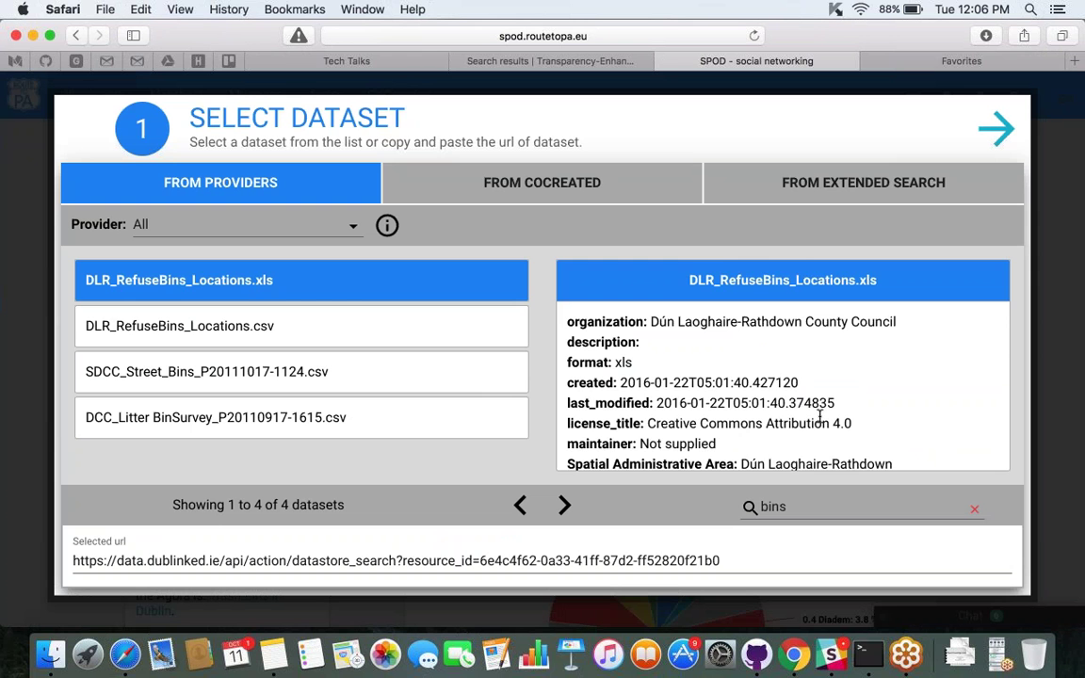
pyautogui.scroll(-5, 819, 417)
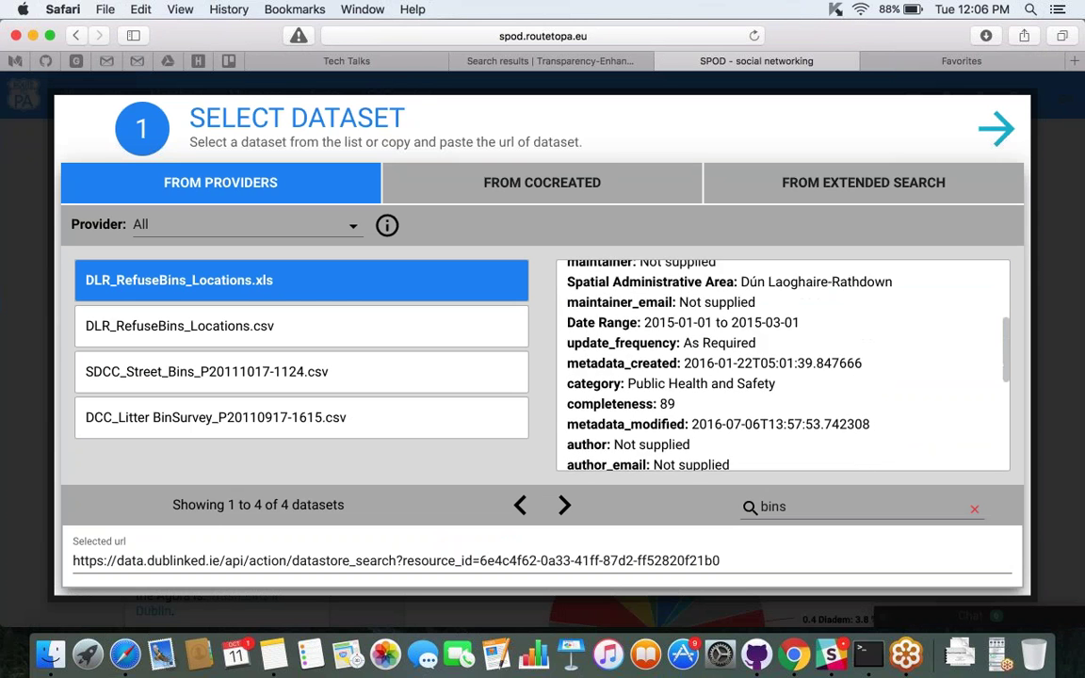
pyautogui.scroll(-5, 562, 440)
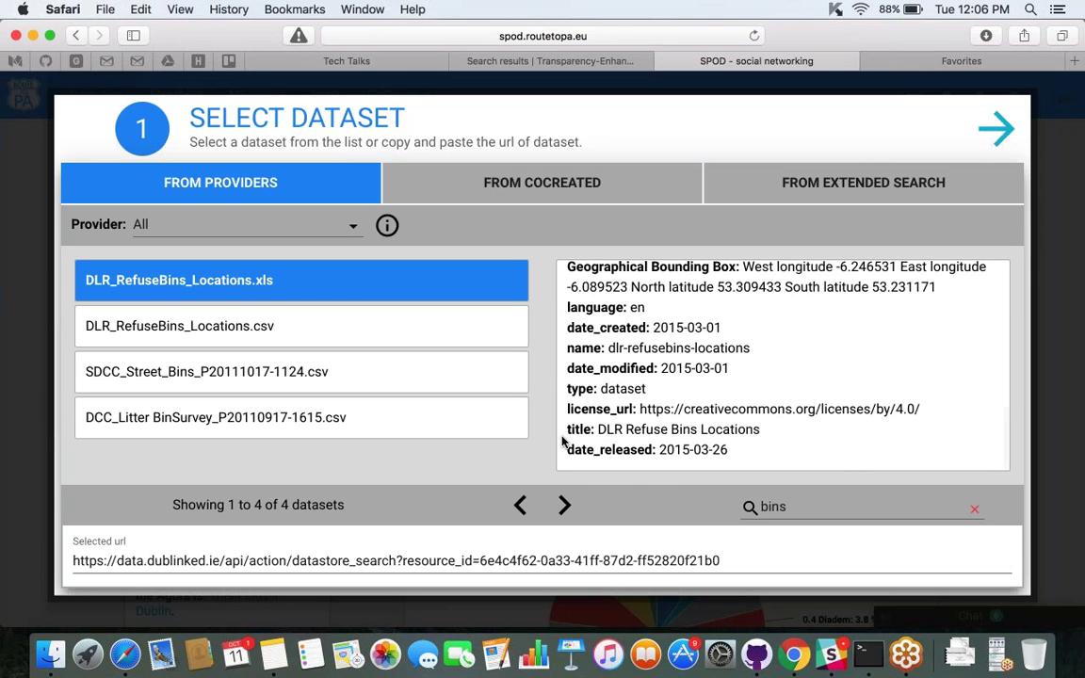
pyautogui.click(998, 134)
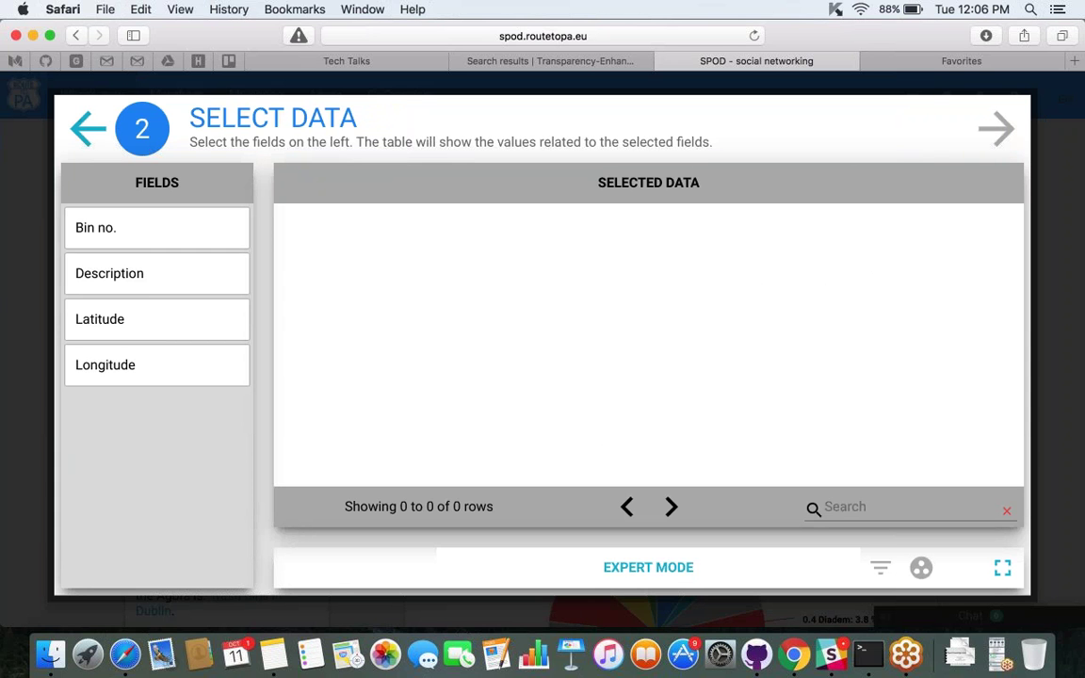
# Select the Bin no., Description, Latitude and Longitude fields, enable Expert Mode, and advance to visualization.
pyautogui.click(122, 244)
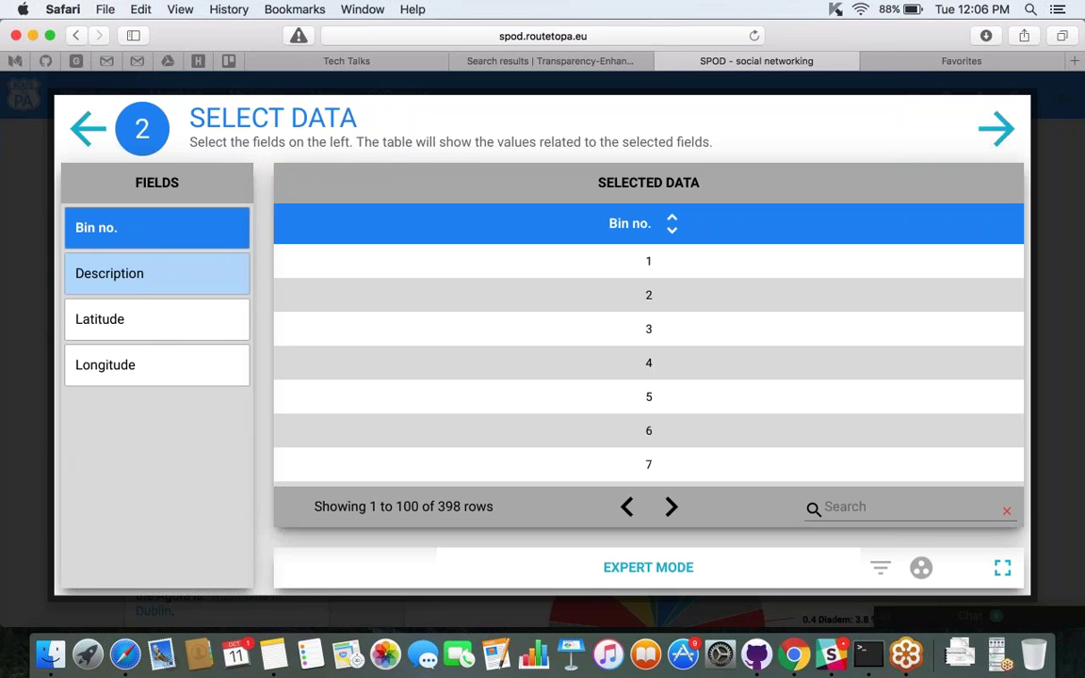
pyautogui.click(125, 282)
pyautogui.click(123, 324)
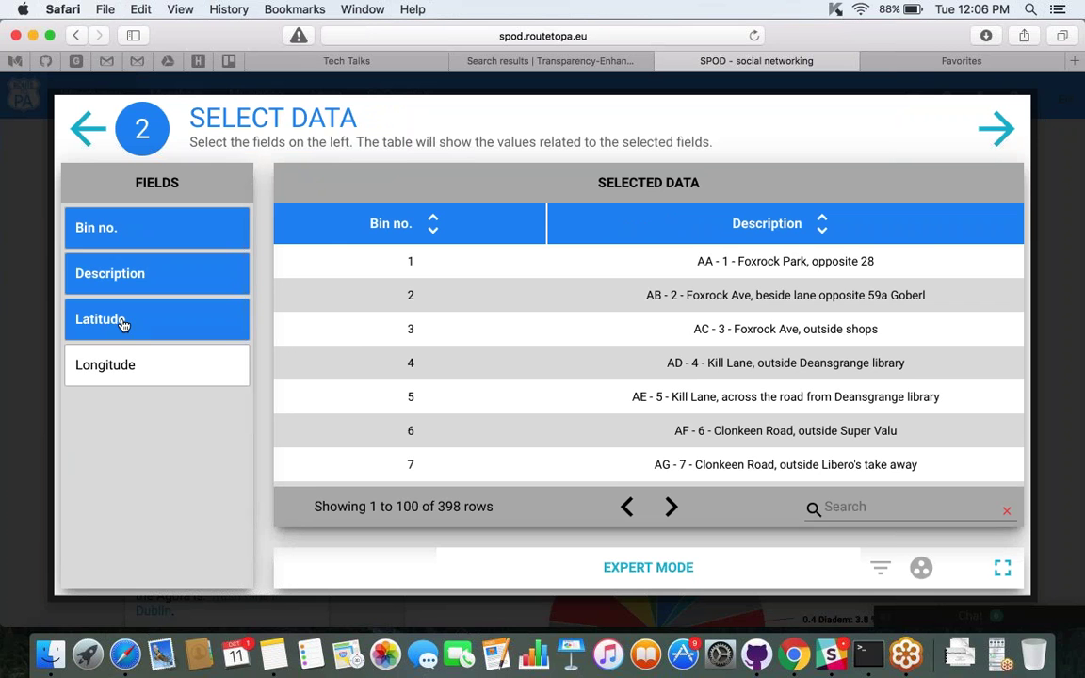
pyautogui.click(133, 365)
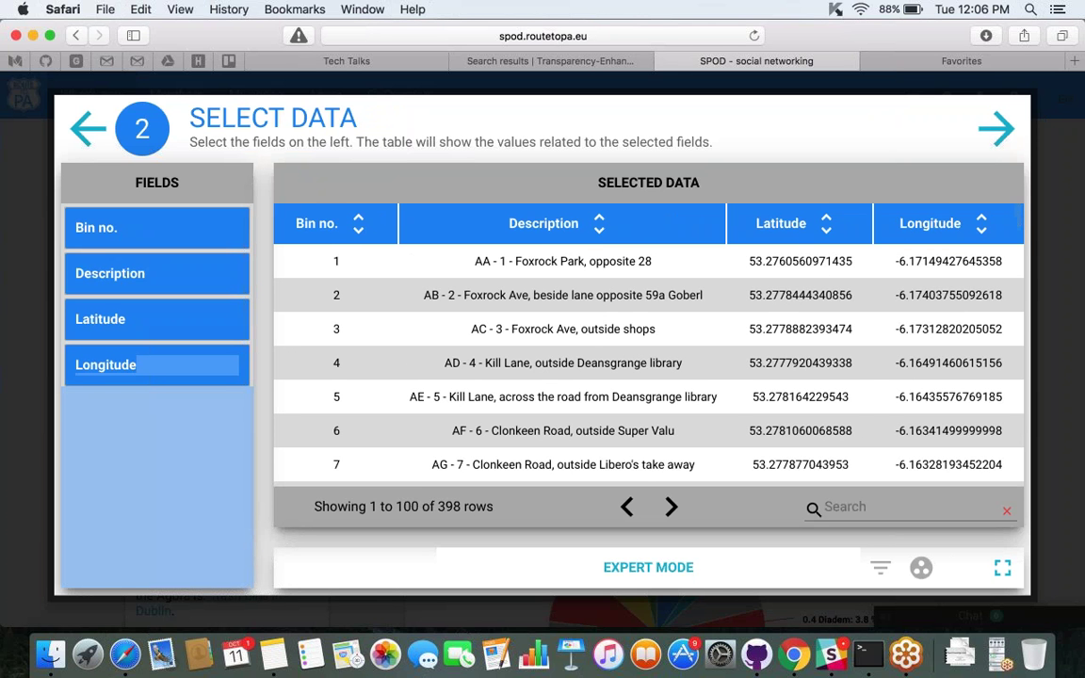
pyautogui.scroll(-15, 799, 368)
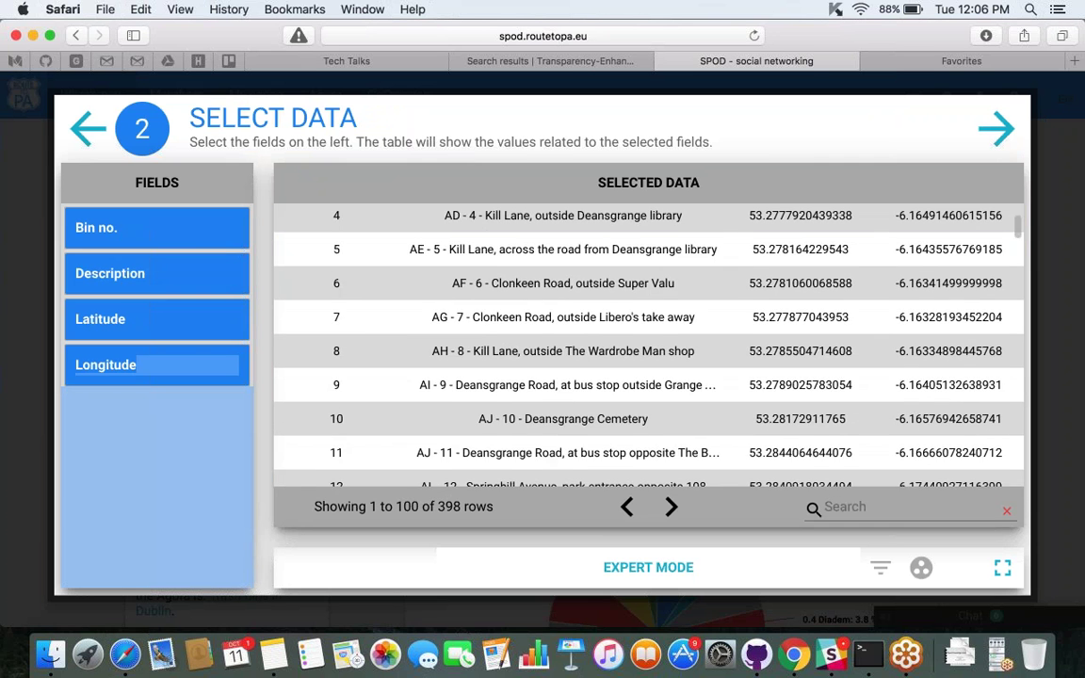
pyautogui.scroll(15, 799, 372)
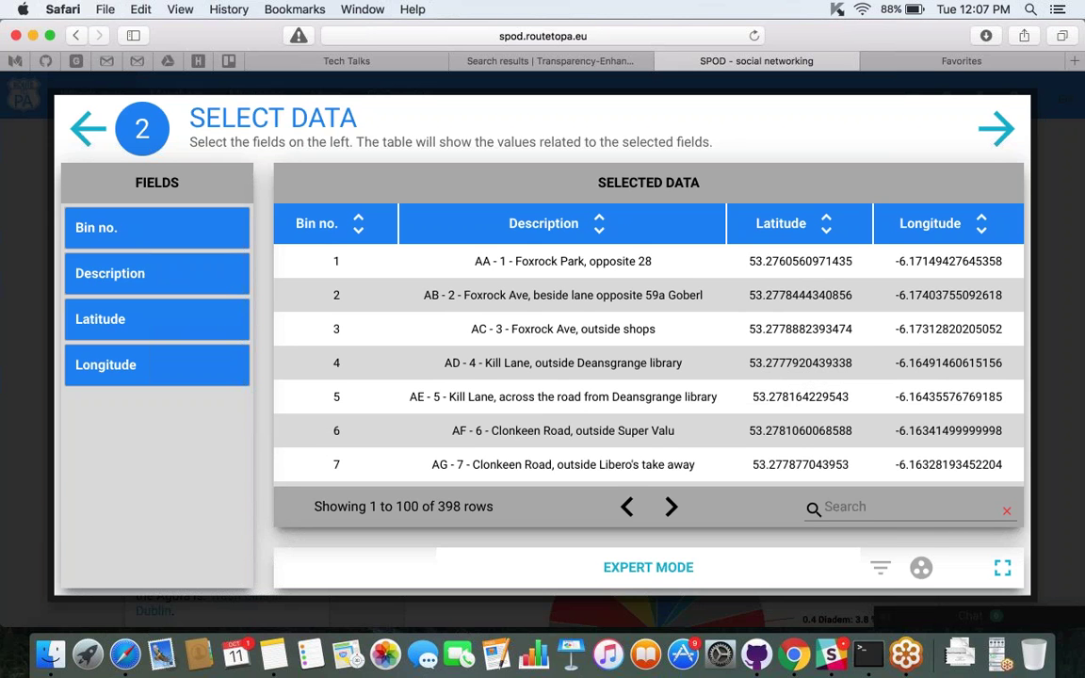
pyautogui.click(664, 567)
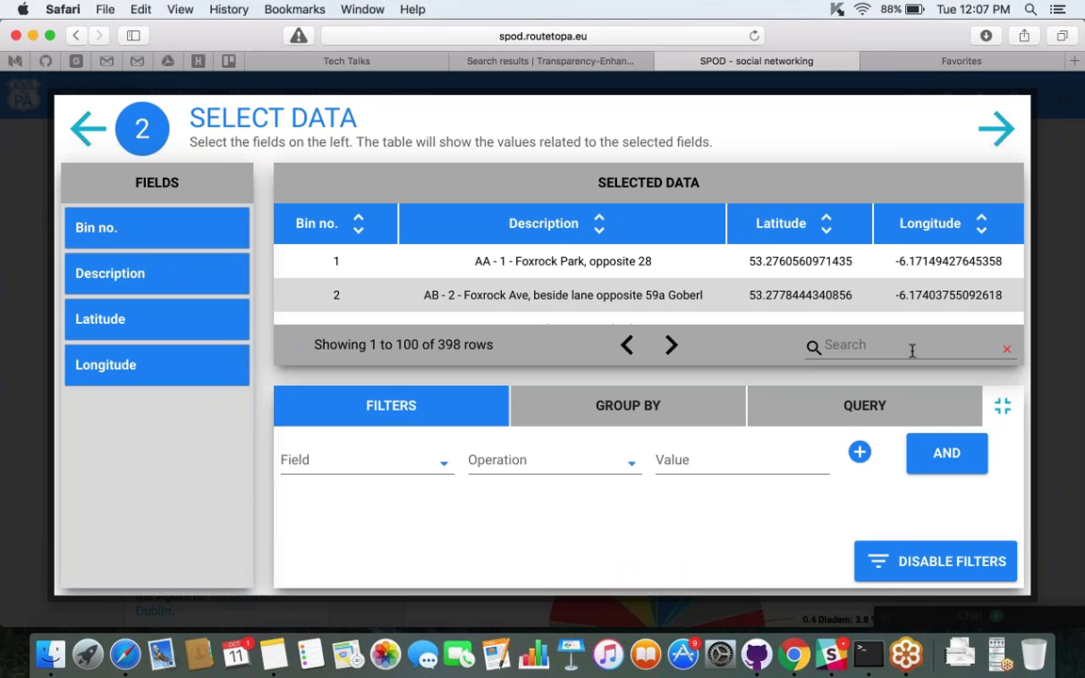
pyautogui.click(1000, 136)
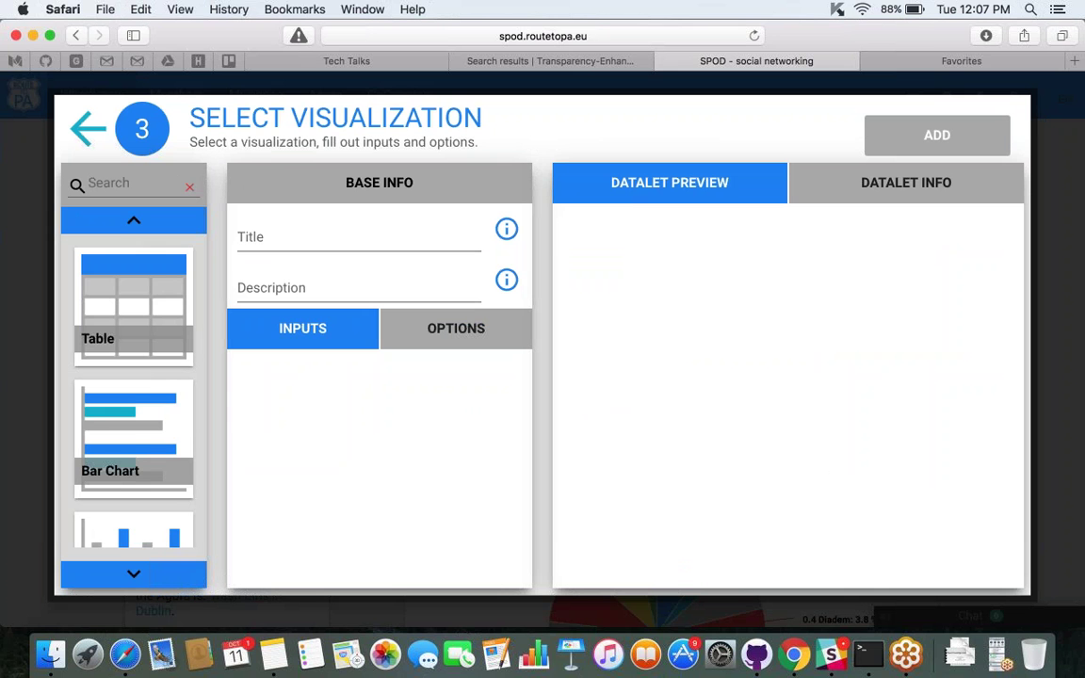
# Choose the Map visualization and set its LATITUDE input to the Latitude field.
pyautogui.scroll(-10, 133, 395)
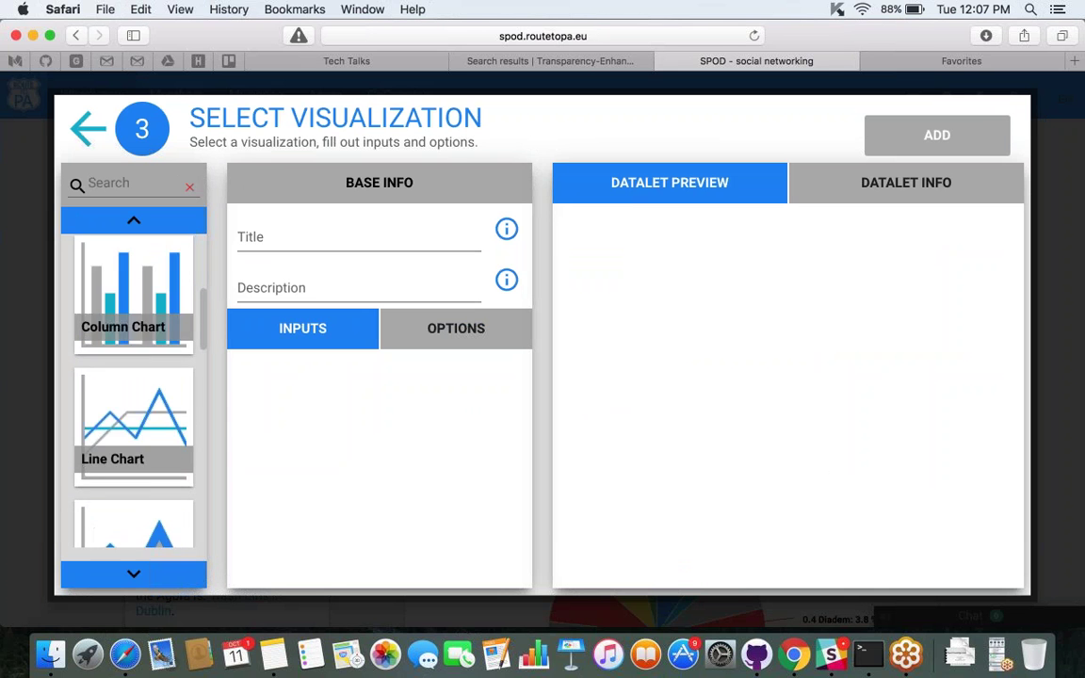
pyautogui.scroll(-6, 111, 382)
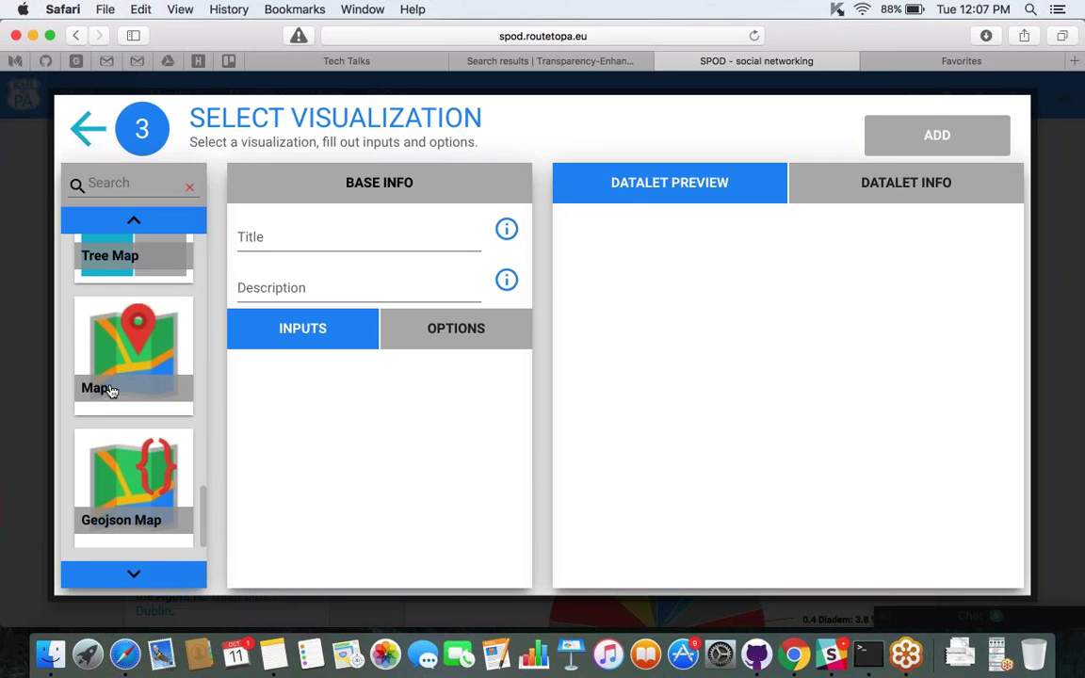
pyautogui.click(119, 359)
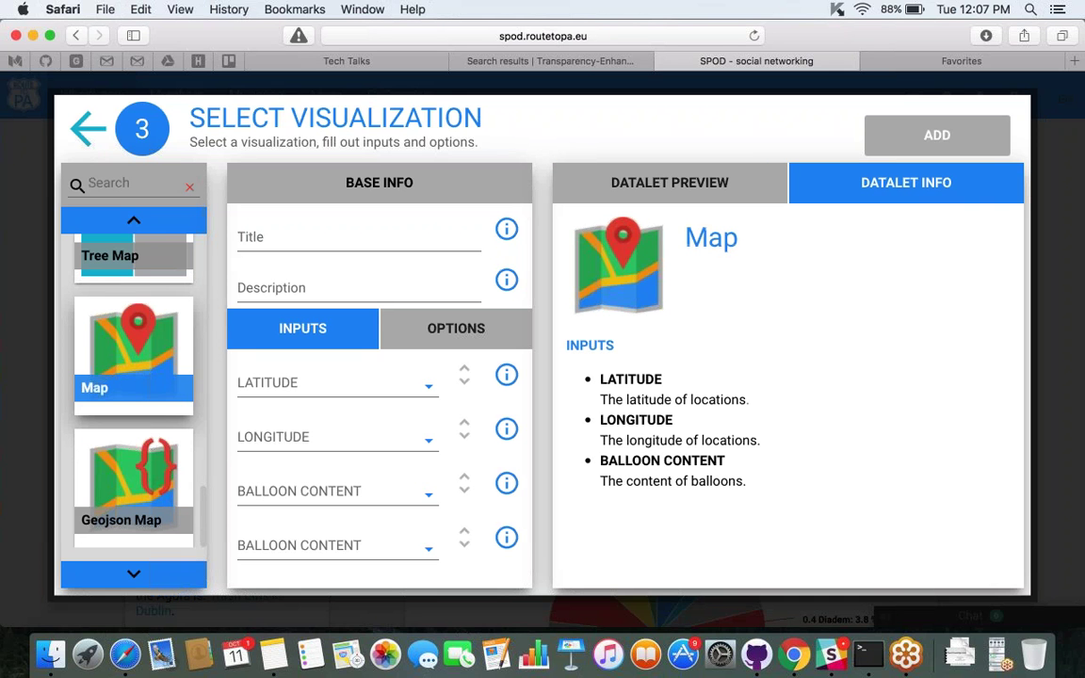
pyautogui.click(351, 385)
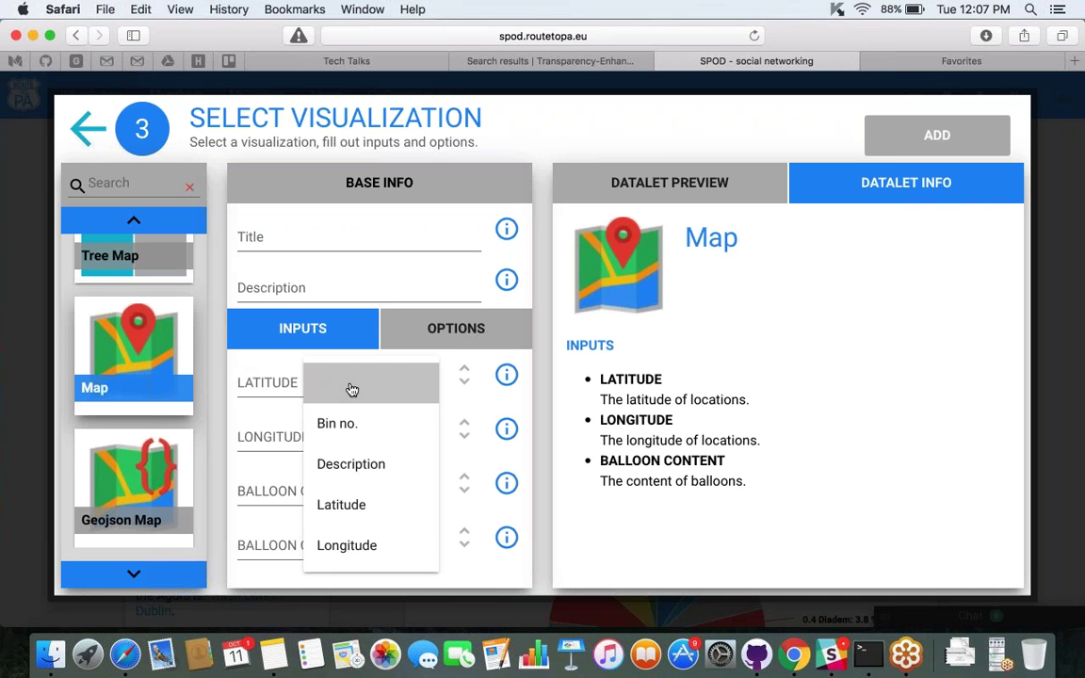
pyautogui.click(362, 510)
# Set the map's LONGITUDE input to the Longitude field, plotting the bins around Dublin.
pyautogui.click(316, 437)
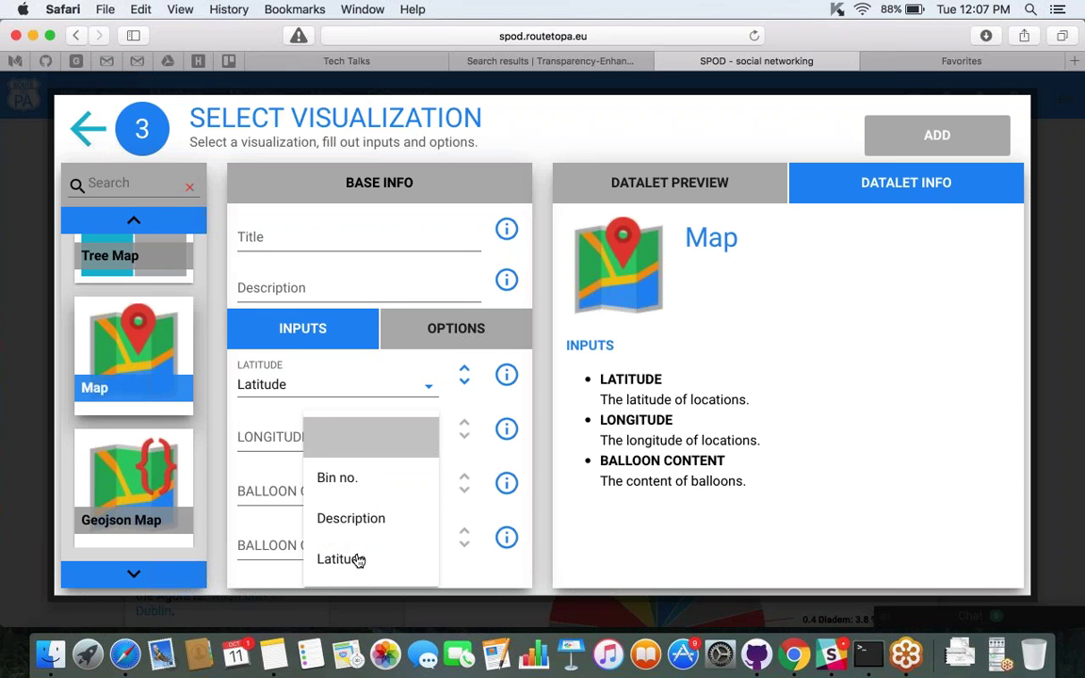
pyautogui.click(286, 438)
pyautogui.click(290, 438)
pyautogui.click(288, 437)
pyautogui.click(289, 440)
pyautogui.click(283, 387)
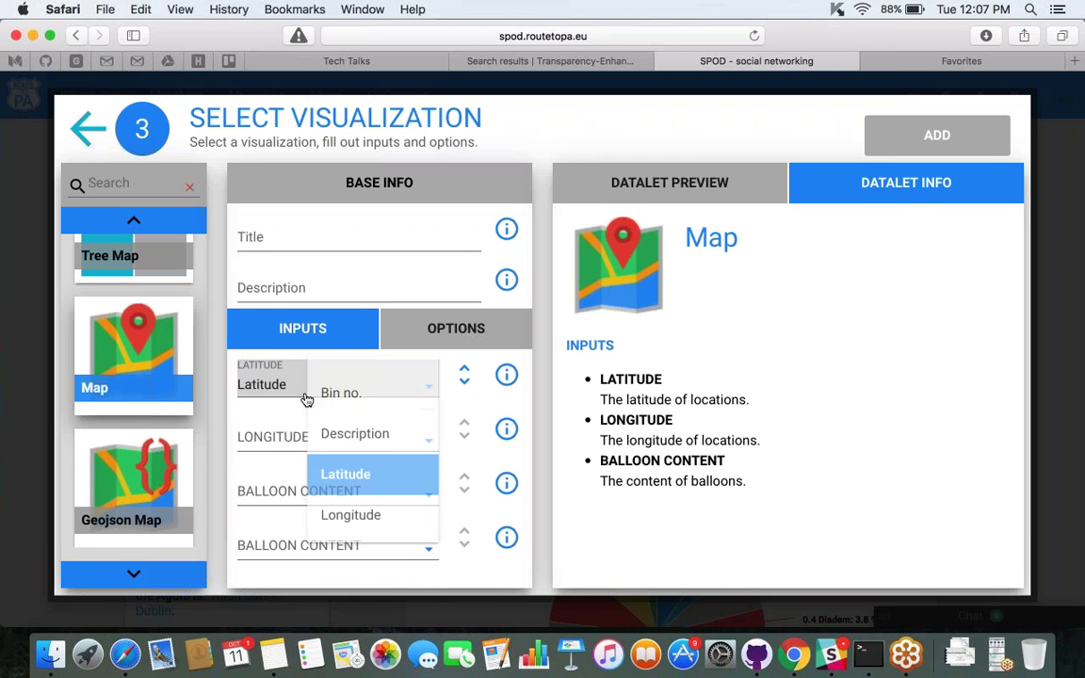
pyautogui.click(274, 443)
pyautogui.click(276, 446)
pyautogui.click(278, 445)
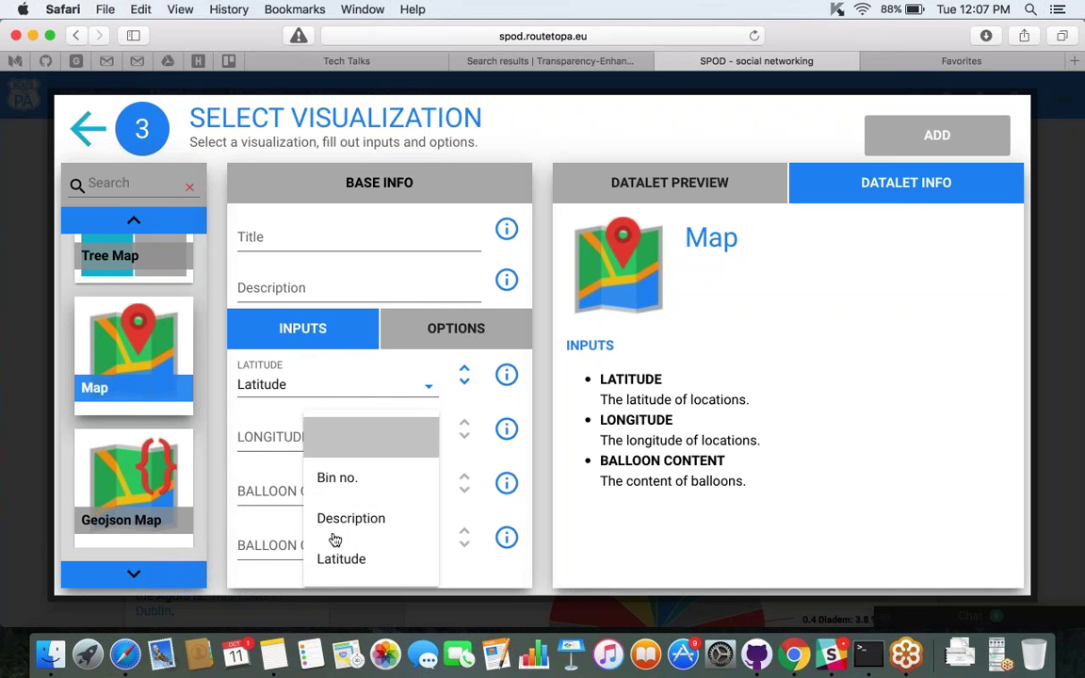
pyautogui.scroll(-2, 334, 538)
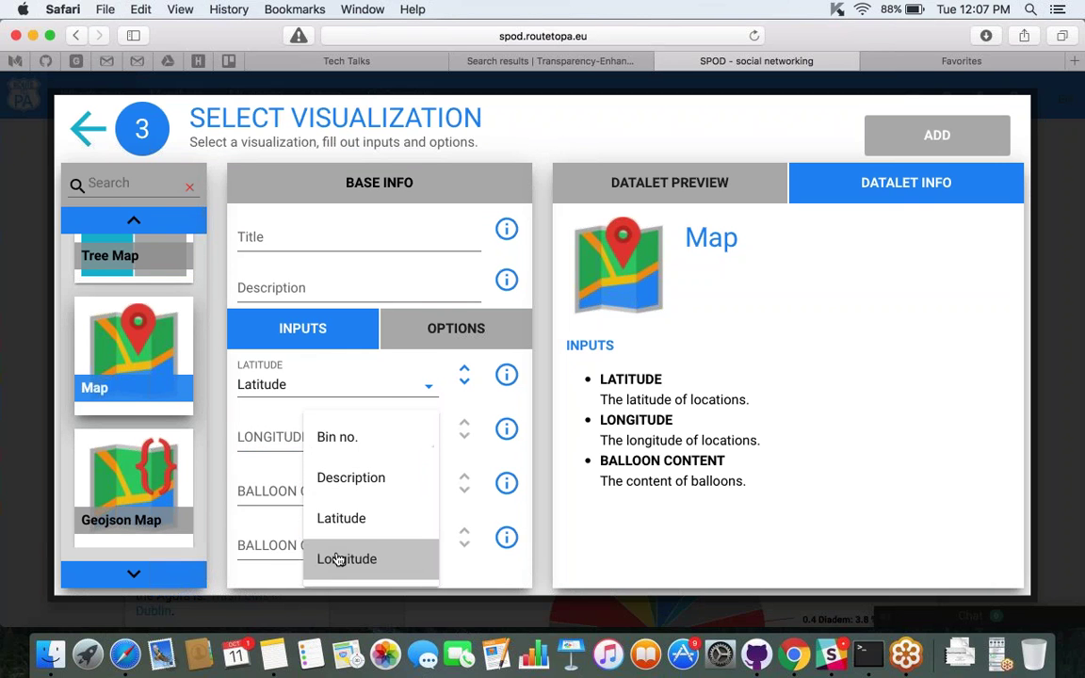
pyautogui.click(341, 559)
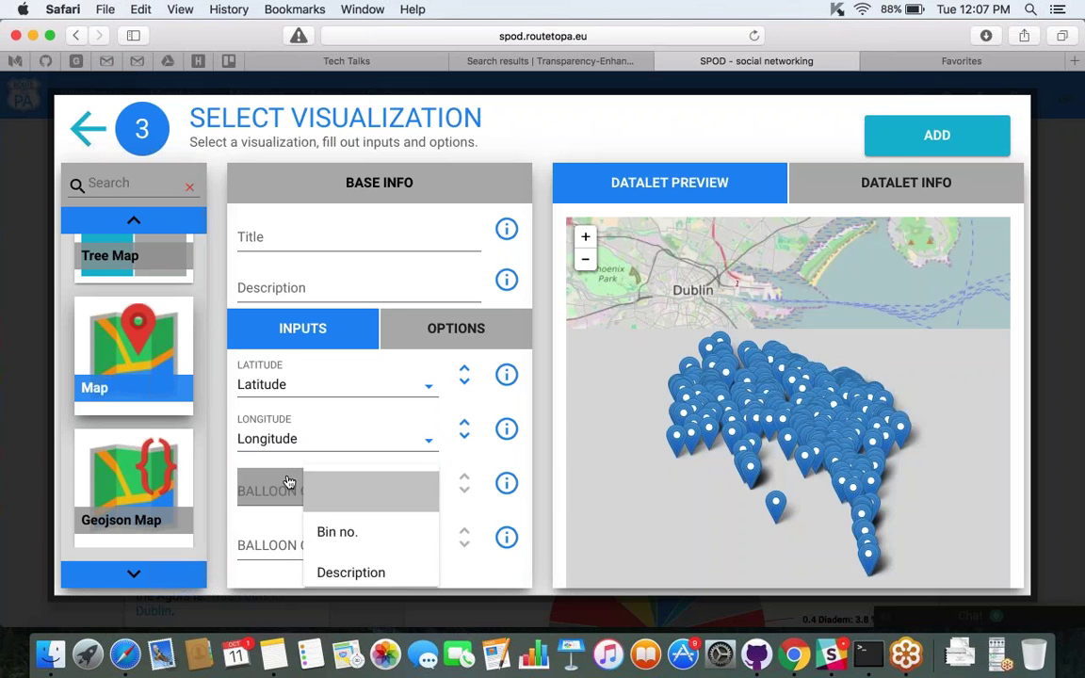
# Set the map balloon content to Description and Bin no.
pyautogui.click(301, 491)
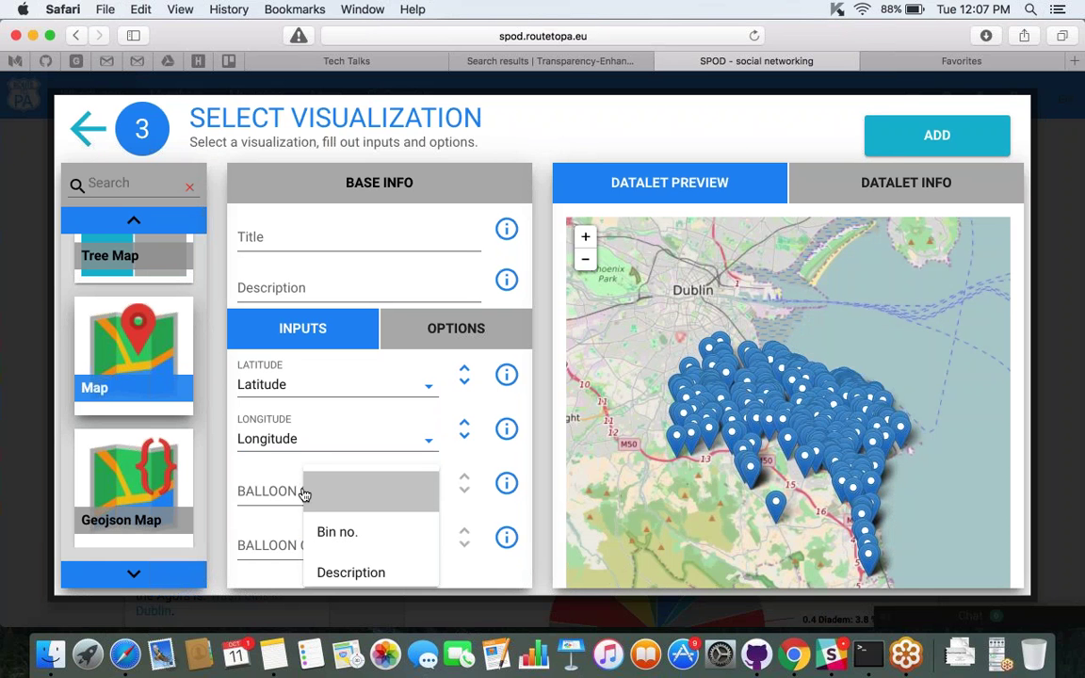
pyautogui.click(341, 572)
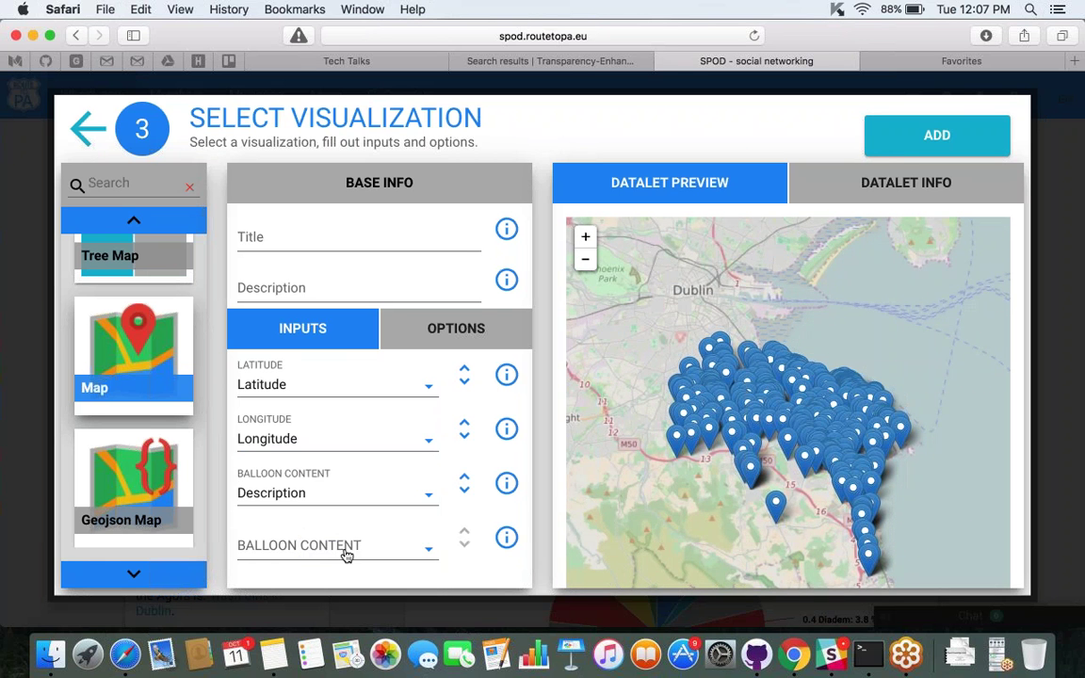
pyautogui.click(350, 549)
pyautogui.click(337, 582)
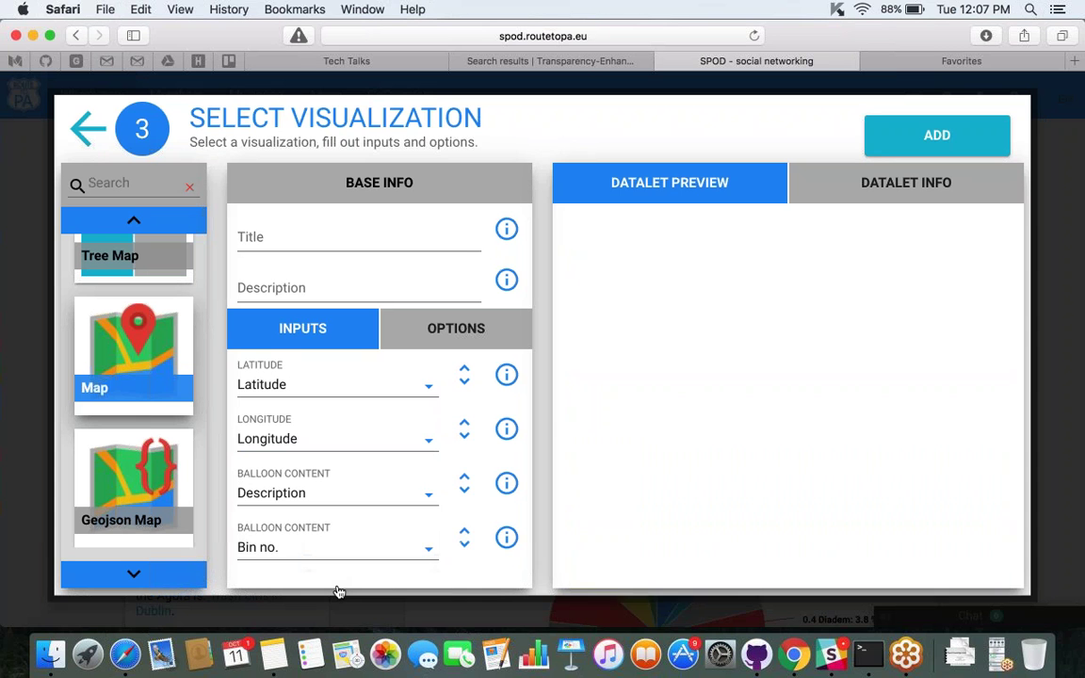
pyautogui.scroll(-2, 835, 433)
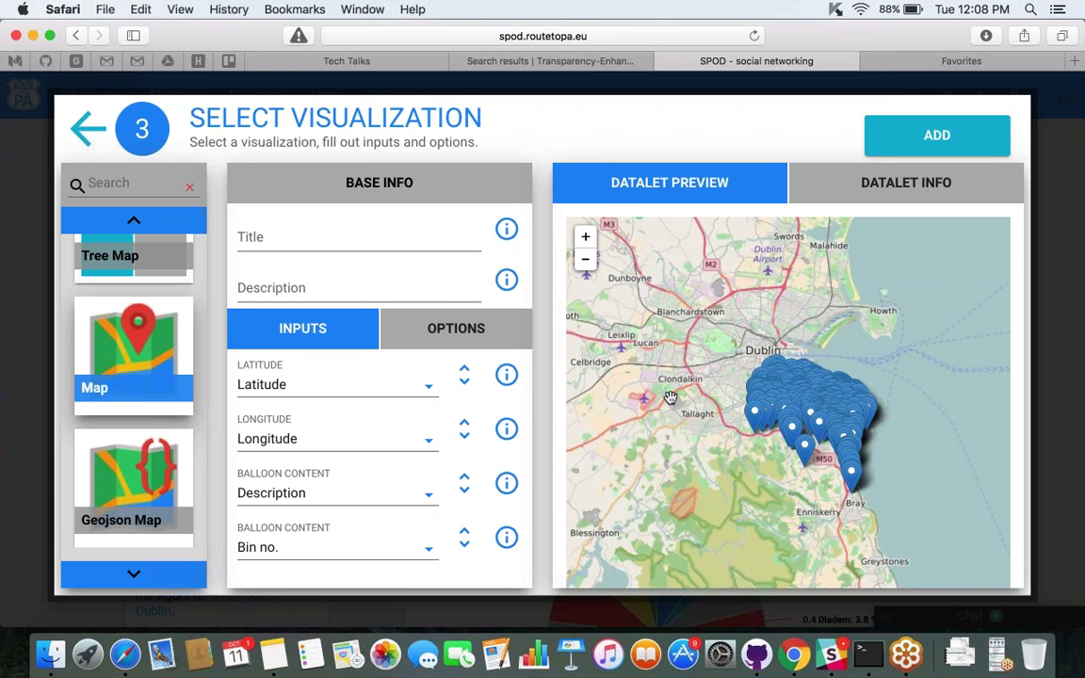
# Review the Datalet Info and Preview tabs, then add the map datalet to the post.
pyautogui.click(877, 194)
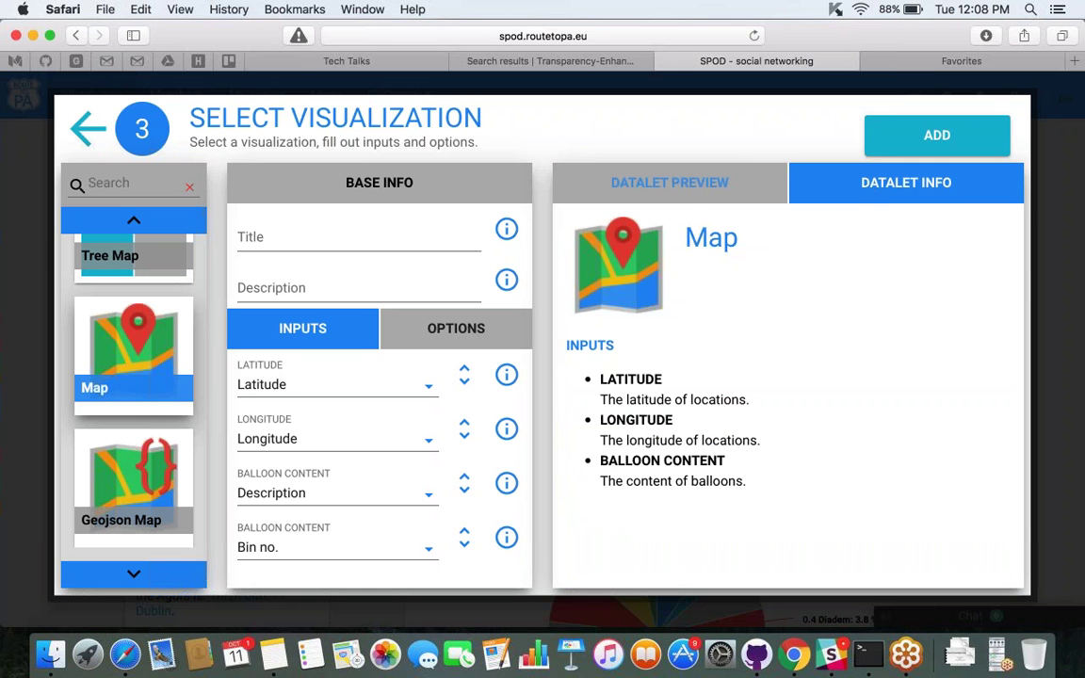
pyautogui.click(688, 188)
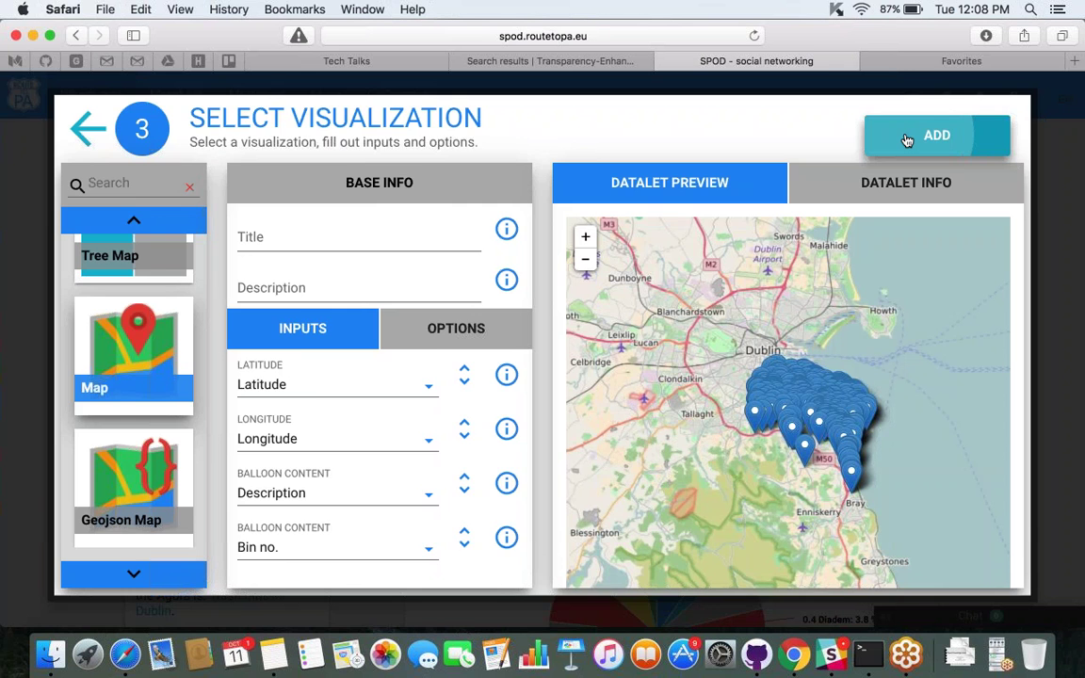
pyautogui.click(906, 140)
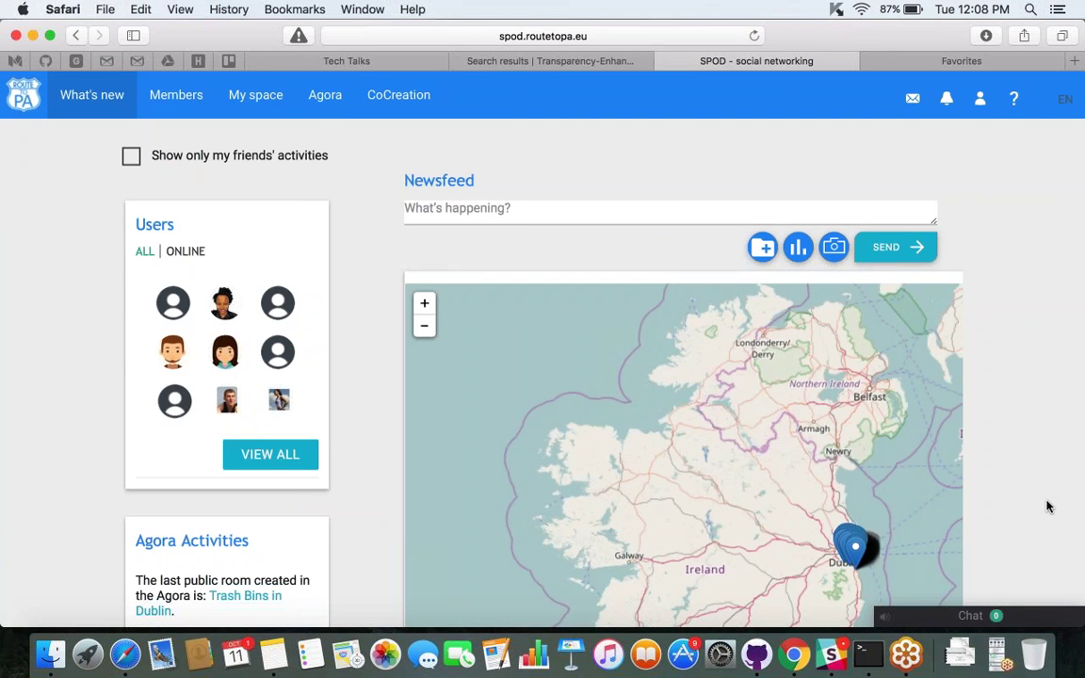
# Zoom the attached map from all of Ireland in toward Dublin and pan it east over the sea.
pyautogui.scroll(-1, 1047, 507)
pyautogui.scroll(-5, 1046, 504)
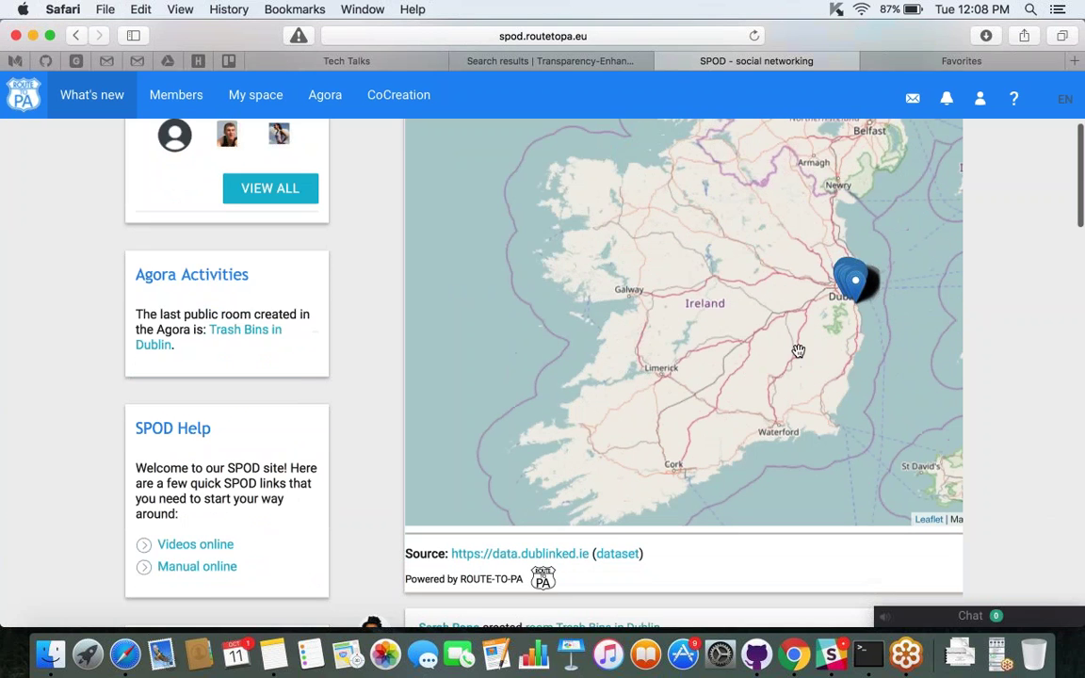
pyautogui.scroll(1, 798, 351)
pyautogui.scroll(2, 797, 350)
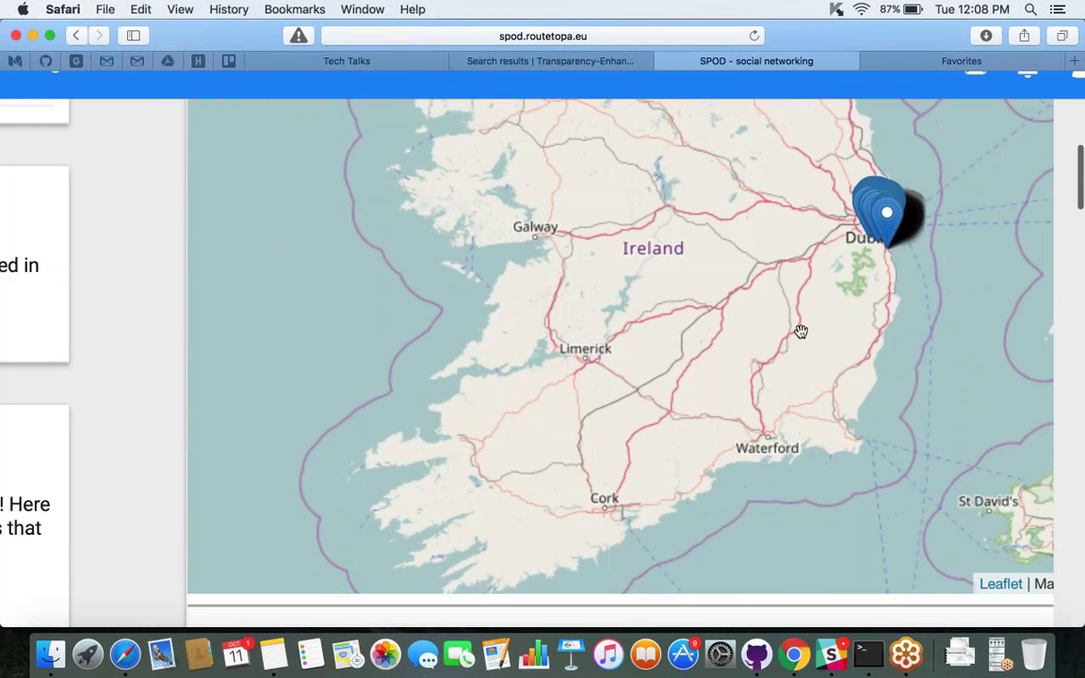
pyautogui.scroll(1, 798, 332)
pyautogui.scroll(1, 799, 331)
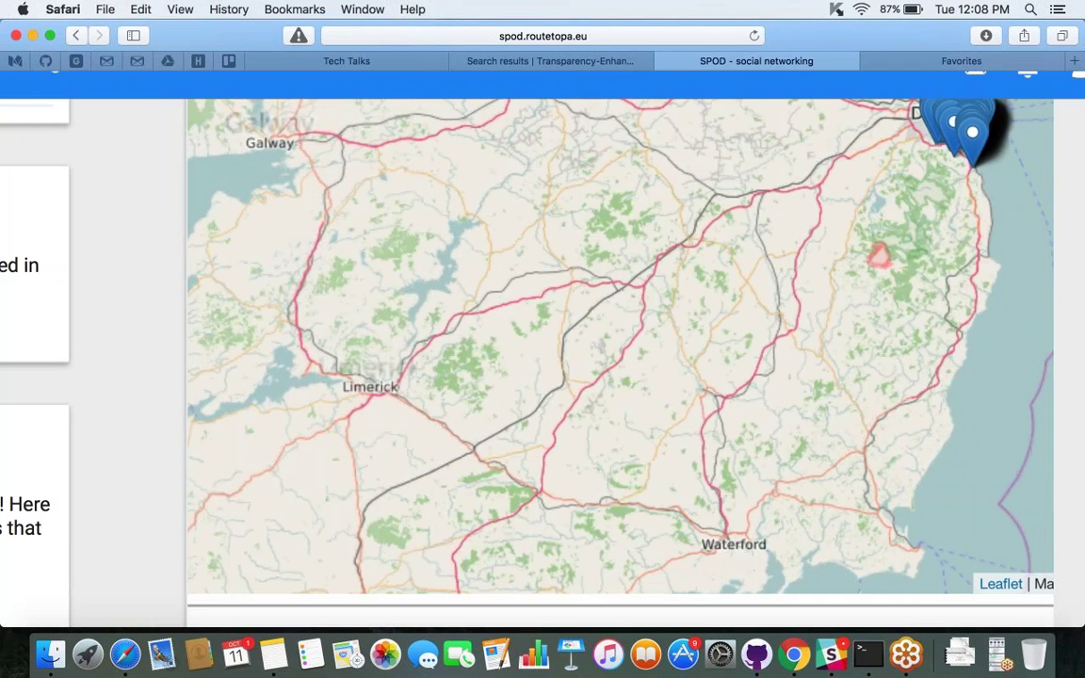
pyautogui.scroll(1, 1076, 261)
pyautogui.moveTo(1075, 262); pyautogui.dragTo(301, 205)
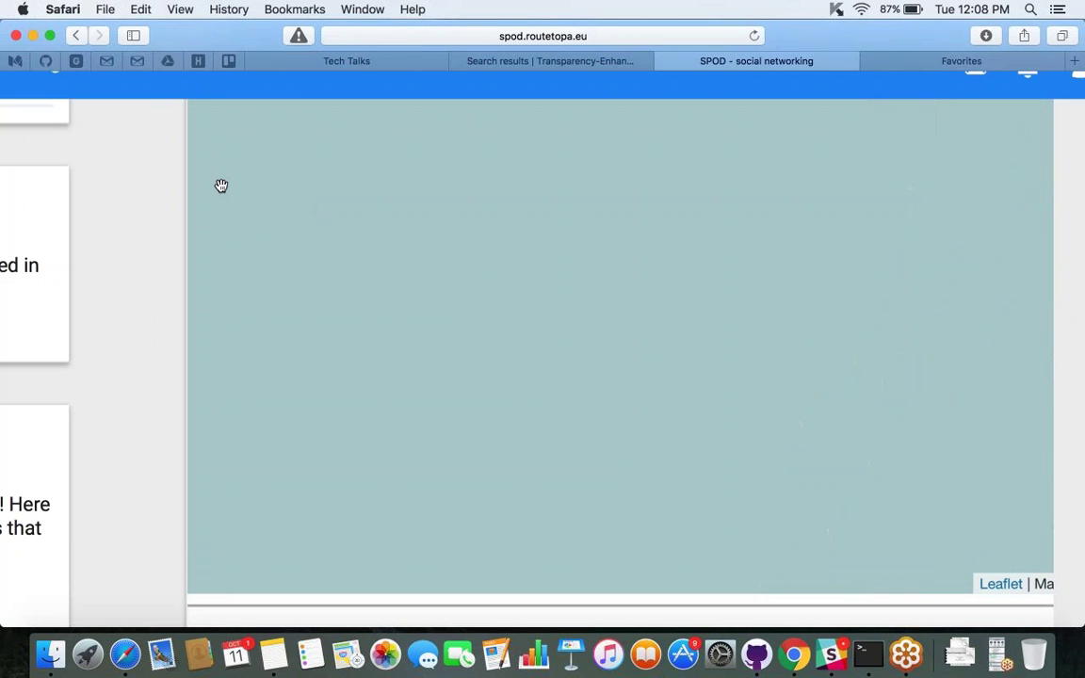
pyautogui.scroll(-3, 221, 186)
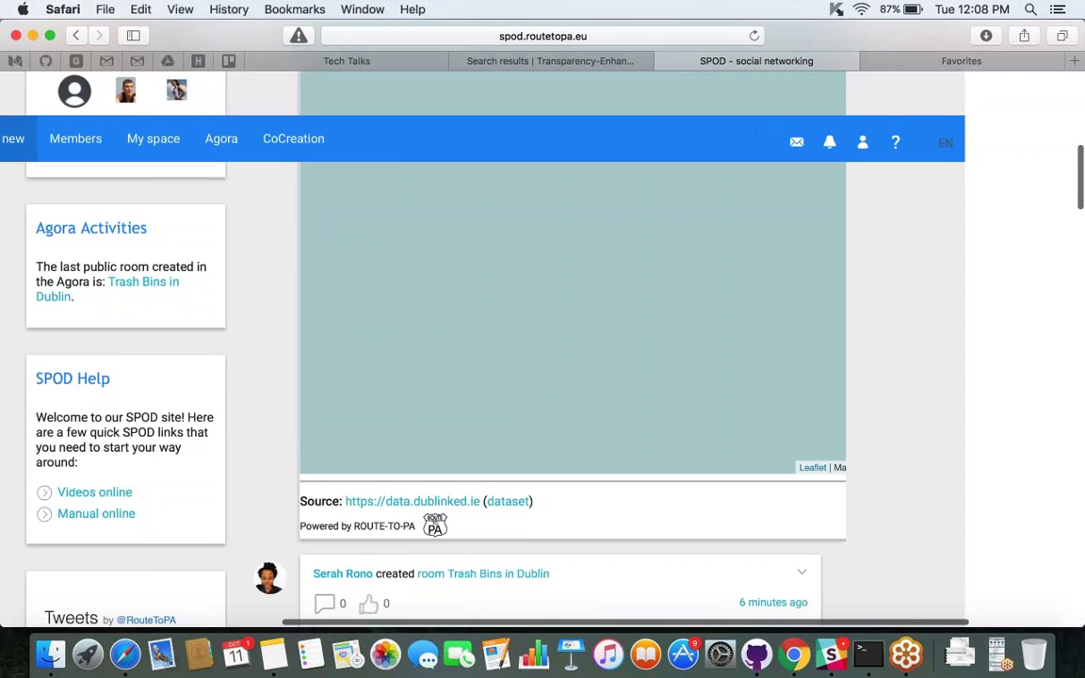
pyautogui.scroll(-5, 354, 280)
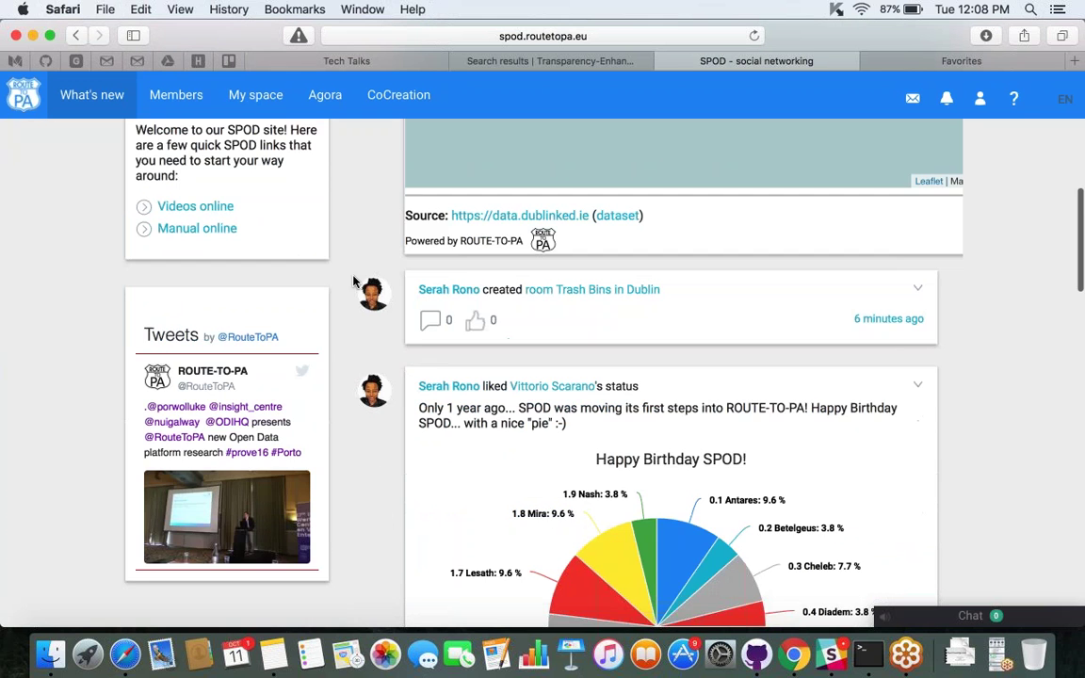
pyautogui.scroll(-2, 681, 266)
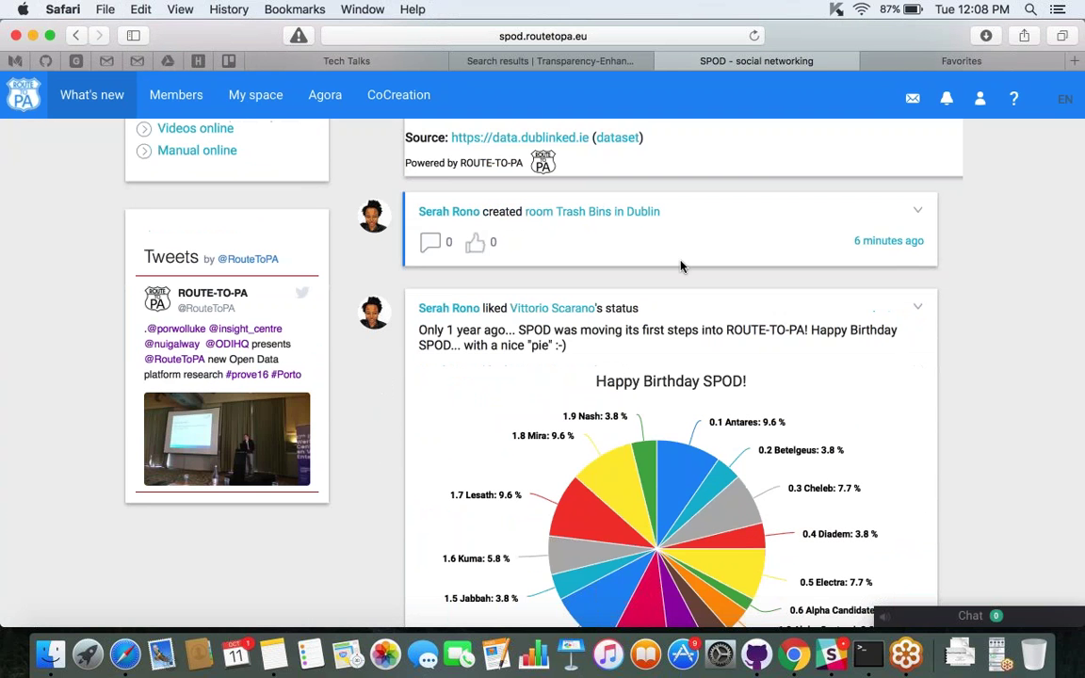
pyautogui.scroll(10, 681, 267)
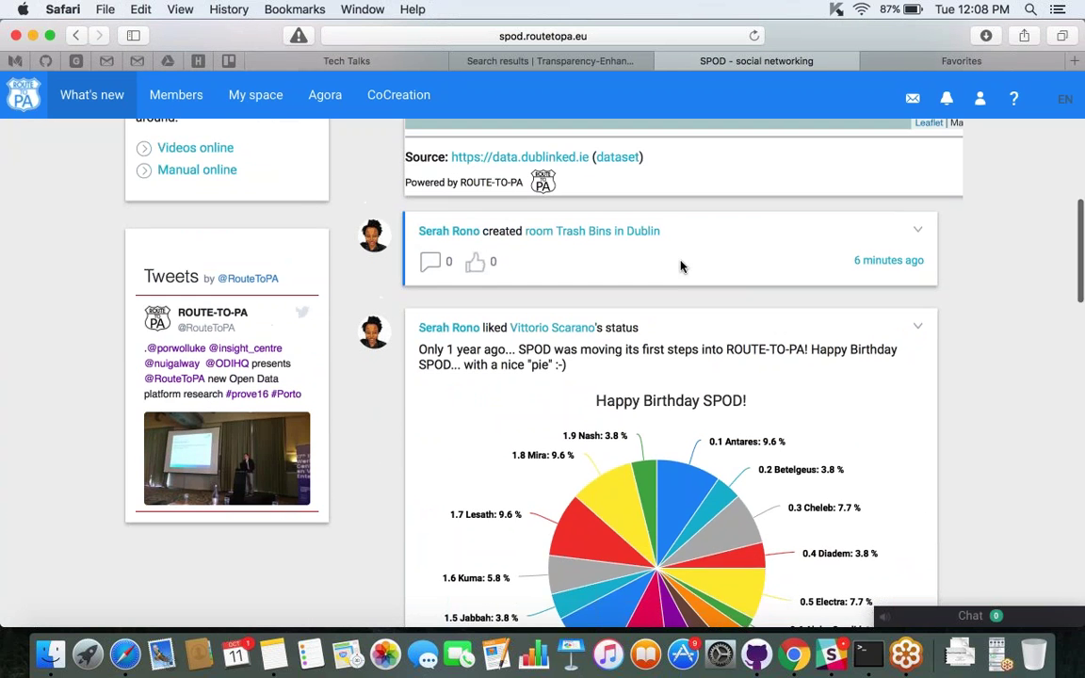
pyautogui.scroll(-12, 681, 267)
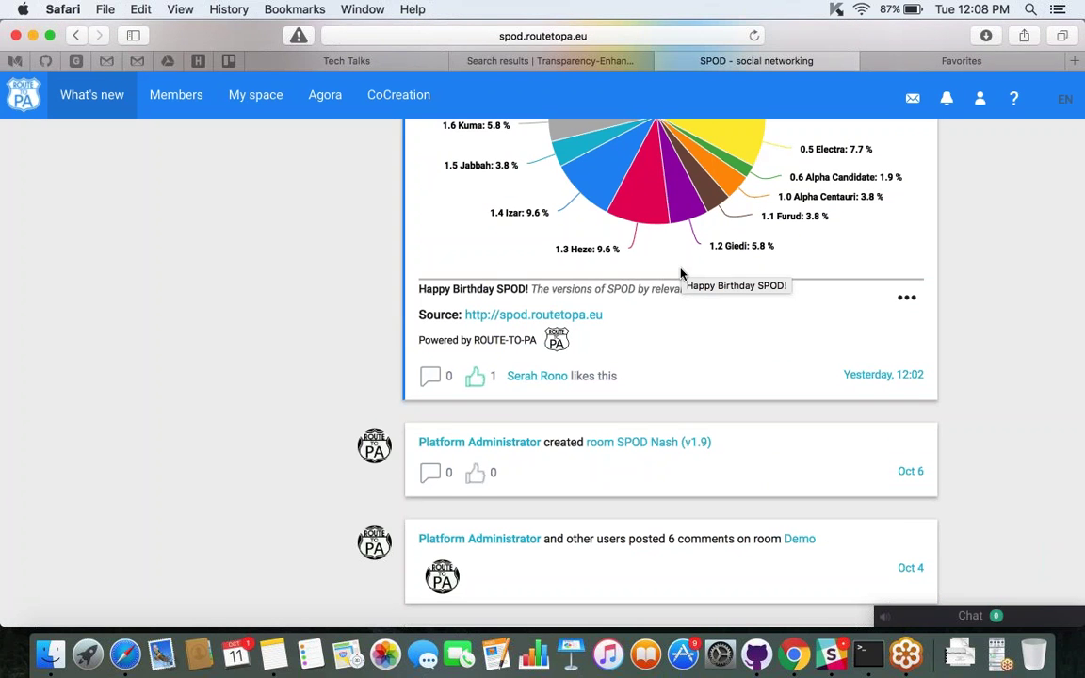
pyautogui.scroll(8, 681, 273)
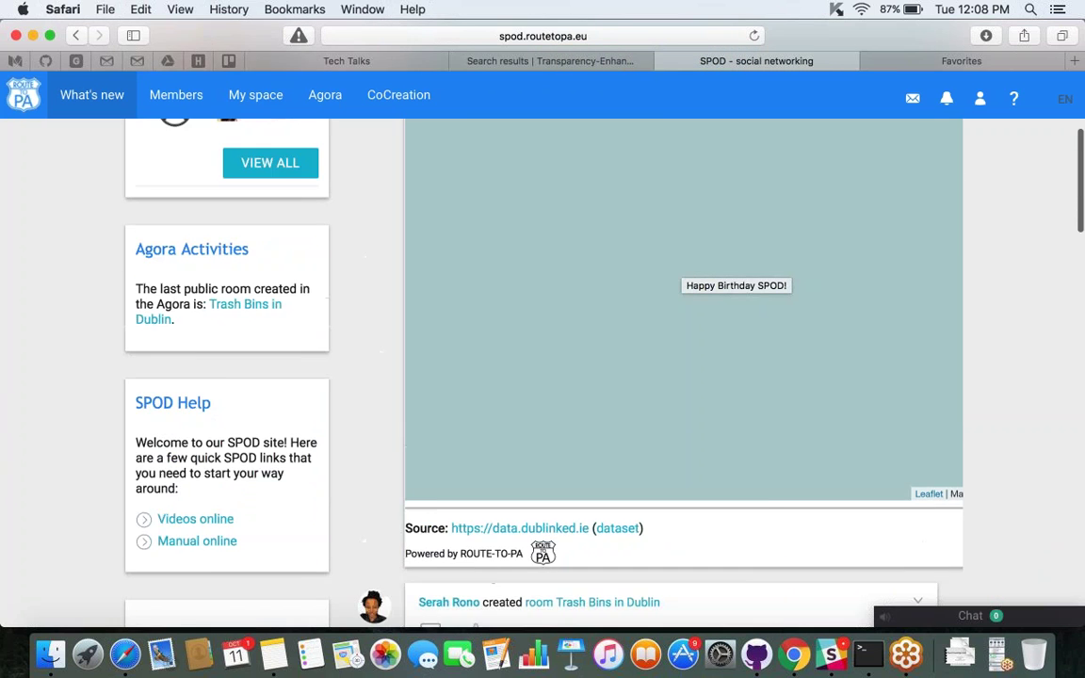
# Use Safari's tab overview to return to the SPOD social networking tab.
pyautogui.press('super+shift+backslash')
pyautogui.click(387, 573)
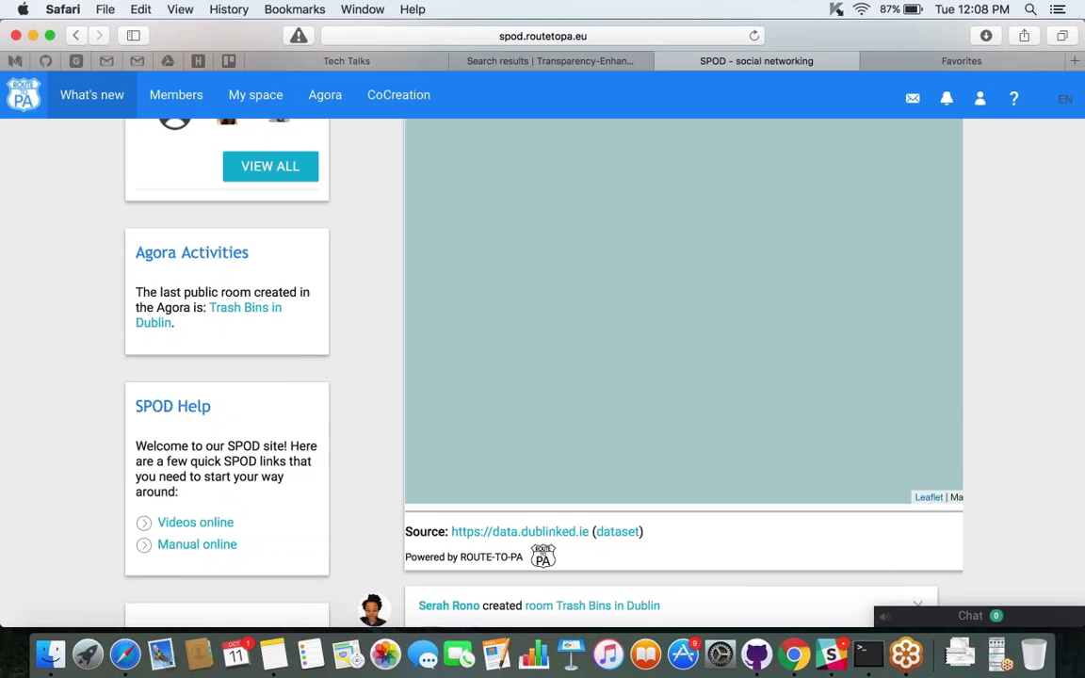
pyautogui.scroll(5, 948, 391)
pyautogui.click(833, 247)
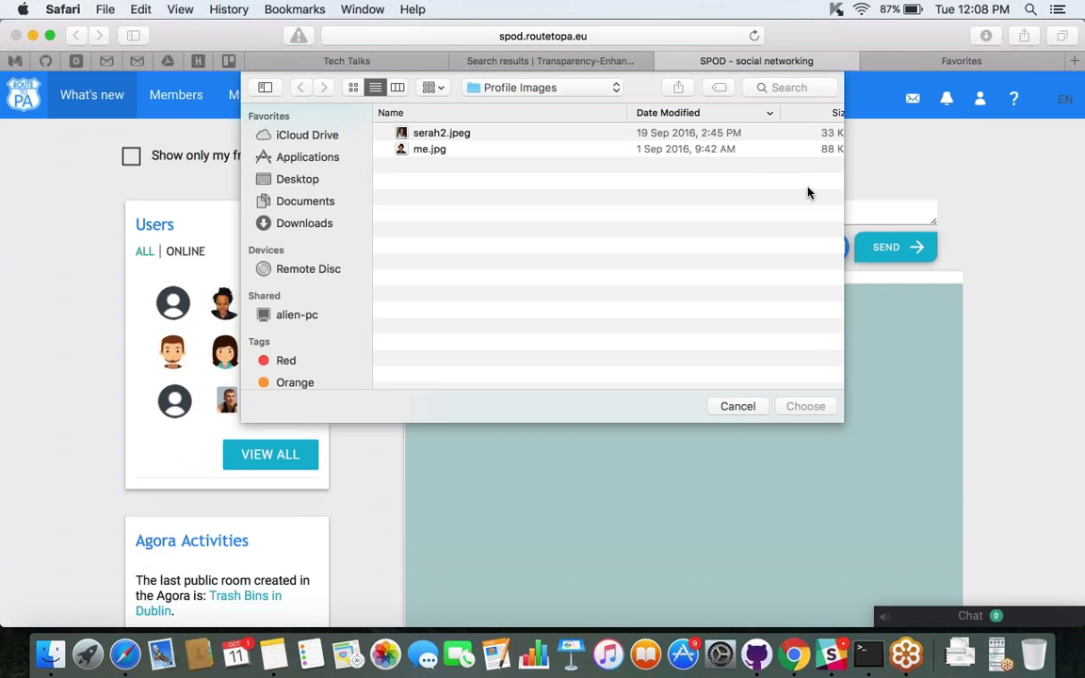
pyautogui.click(736, 406)
pyautogui.click(684, 216)
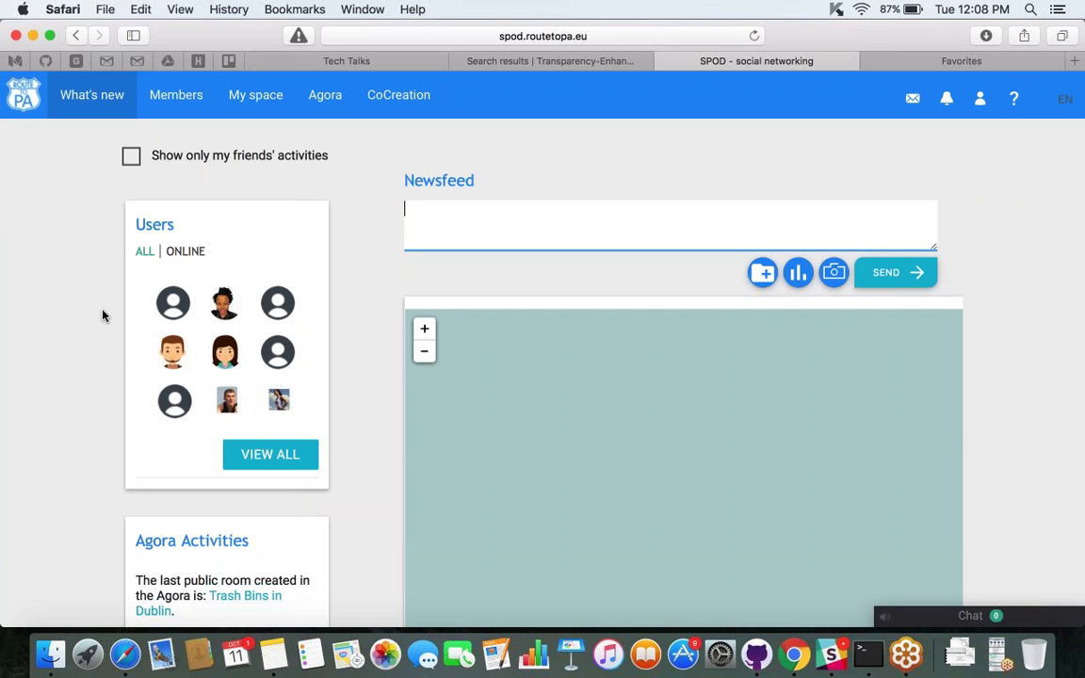
pyautogui.click(58, 301)
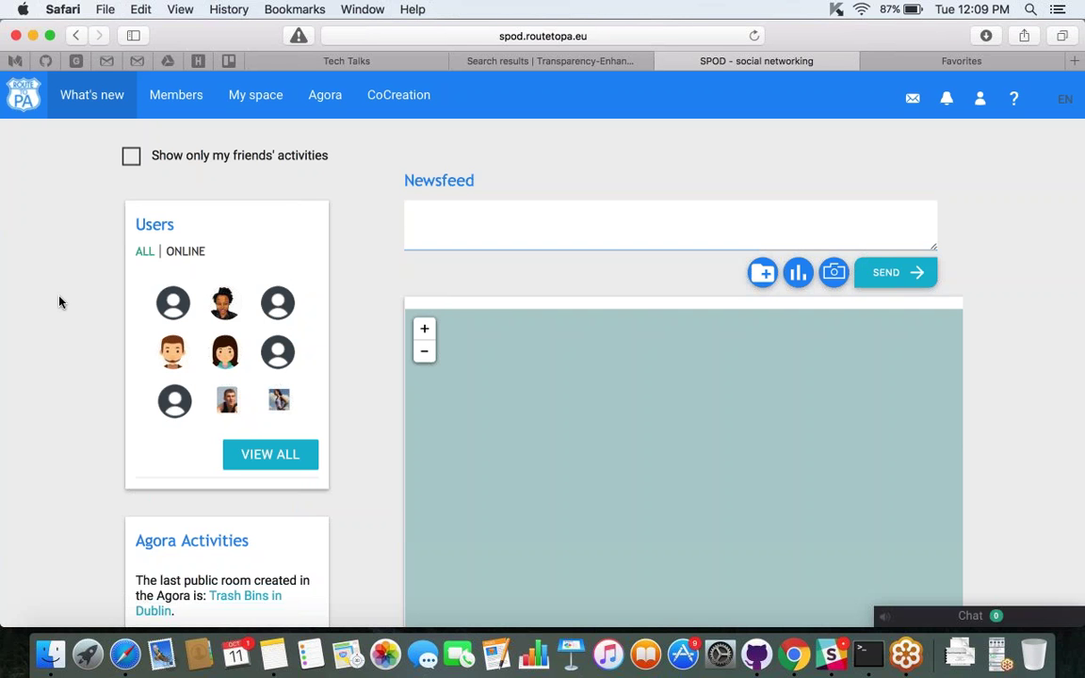
pyautogui.scroll(-5, 59, 301)
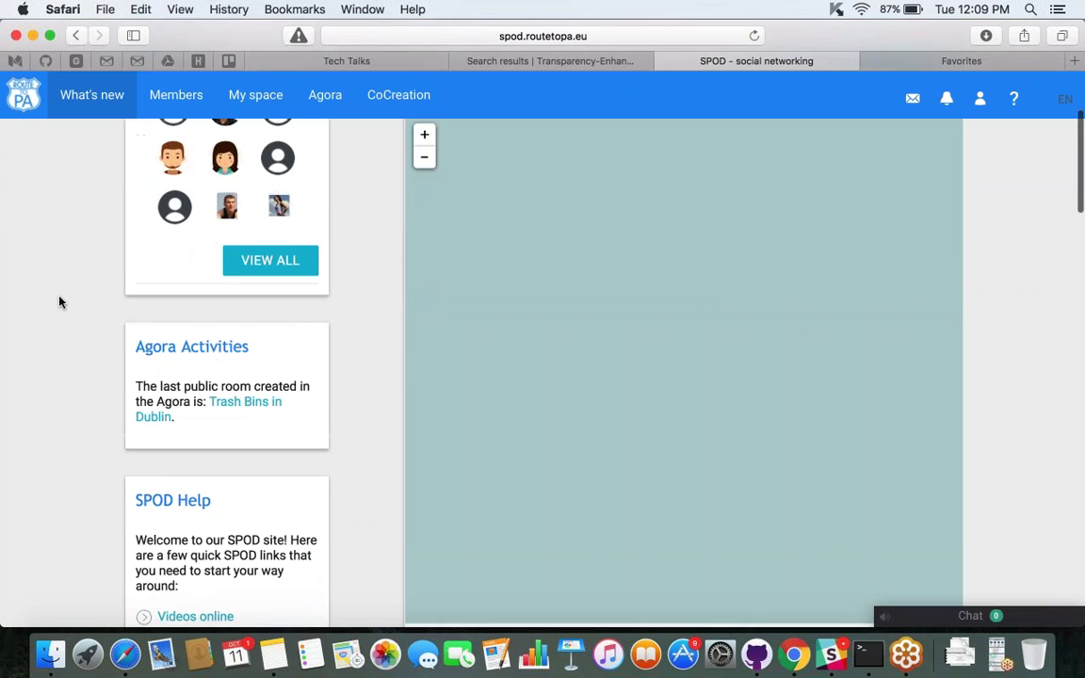
pyautogui.scroll(-2, 59, 301)
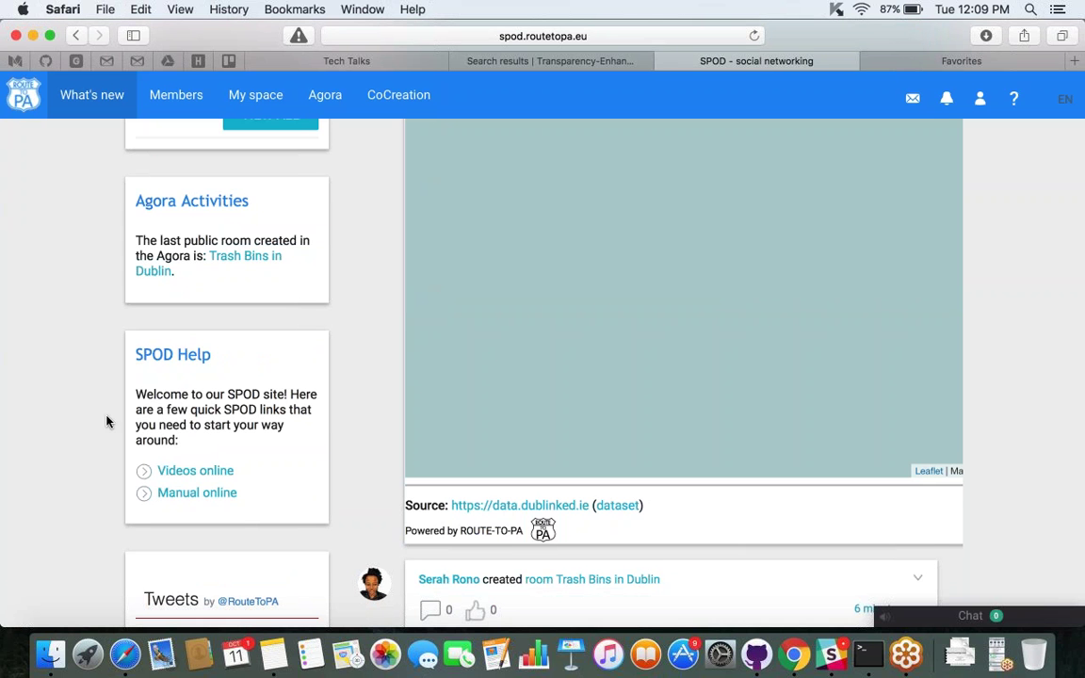
# Scroll through the newsfeed and Tweets widget, then back up to the top.
pyautogui.scroll(-1, 106, 422)
pyautogui.scroll(-3, 106, 422)
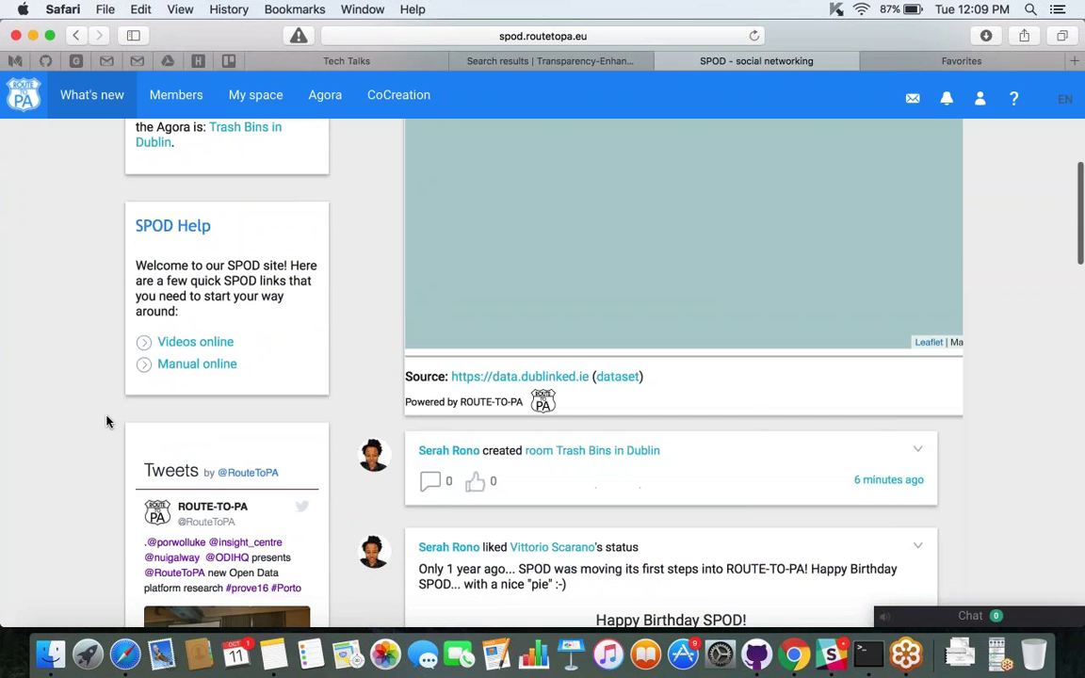
pyautogui.scroll(-9, 106, 422)
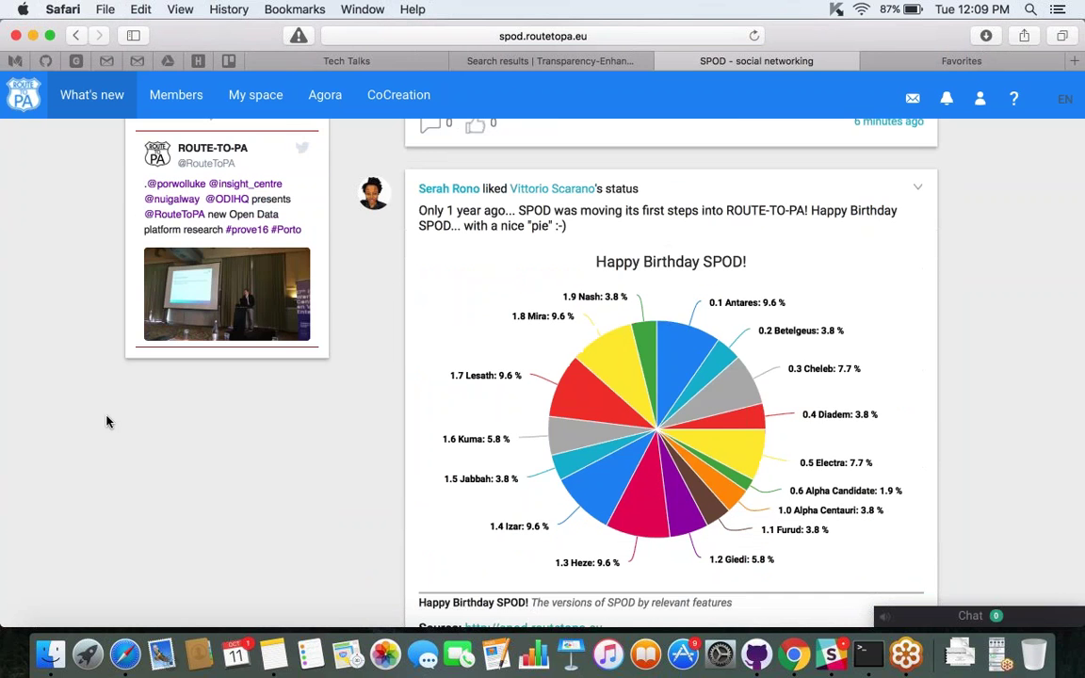
pyautogui.scroll(8, 106, 422)
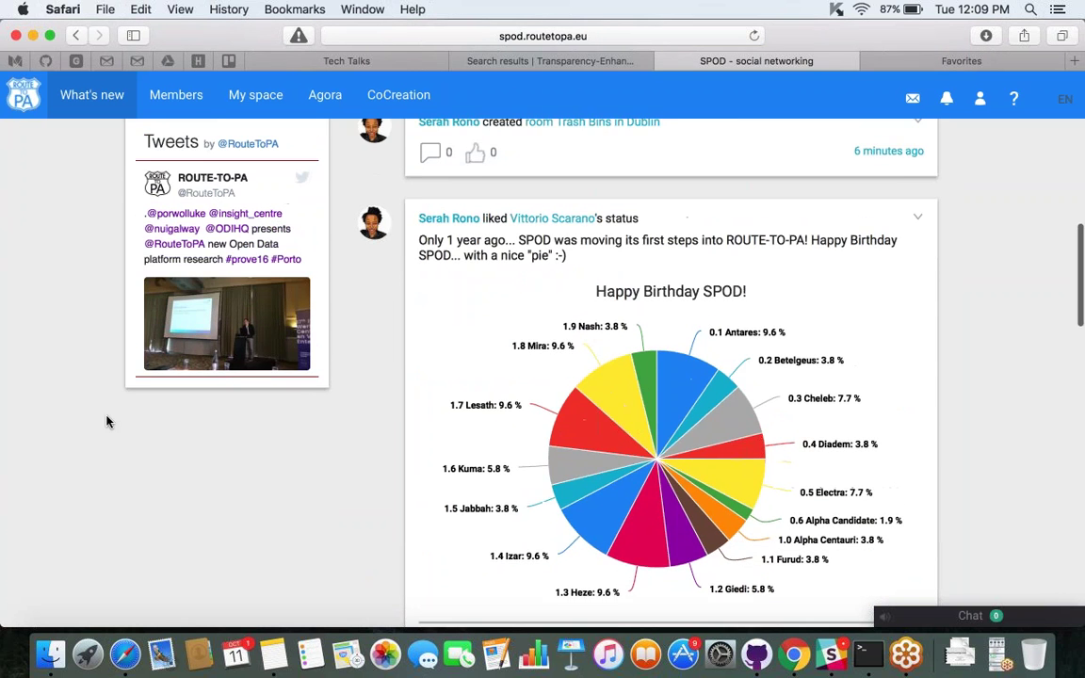
pyautogui.scroll(-10, 194, 487)
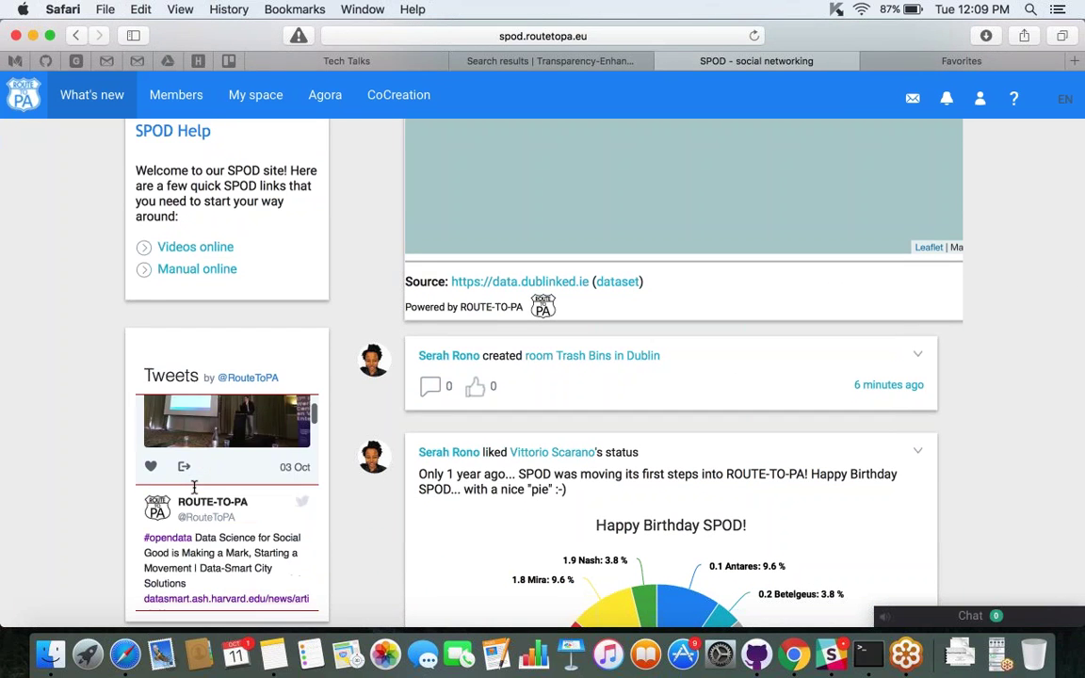
pyautogui.scroll(10, 194, 486)
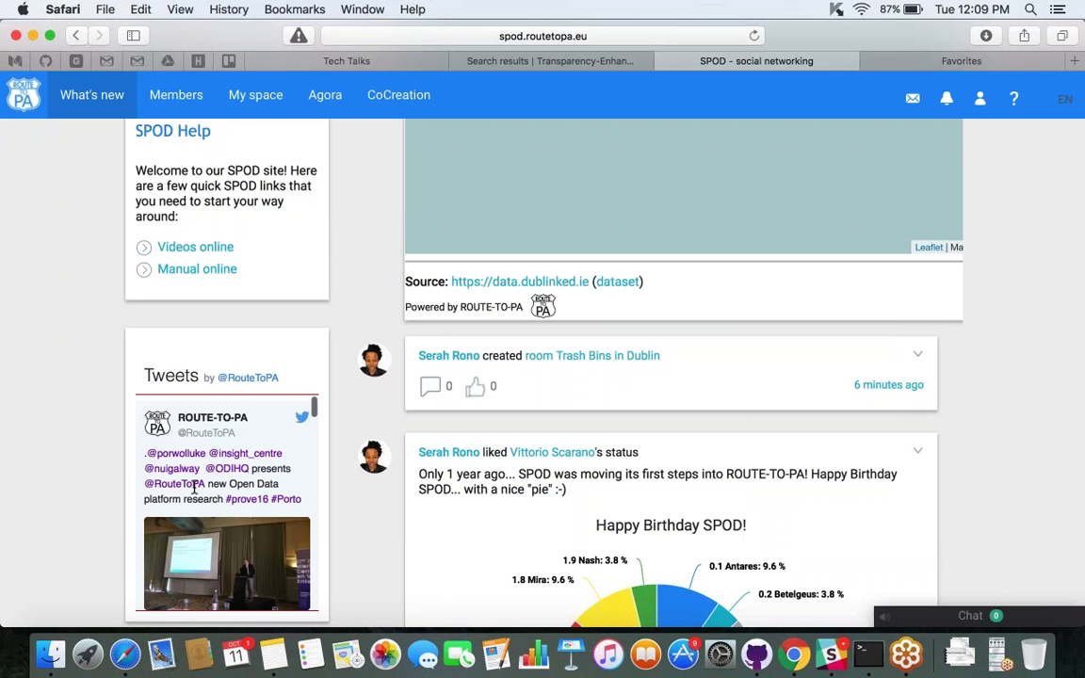
pyautogui.scroll(12, 994, 292)
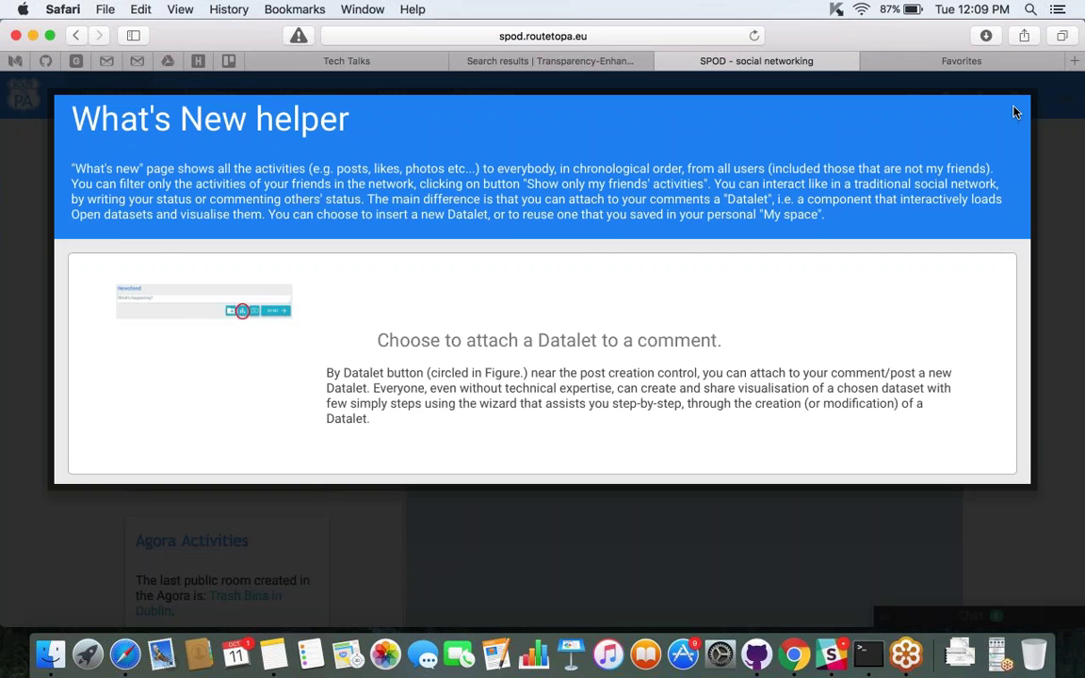
# Reopen the What's New helper, read its Datalet wizard sections, close it, and go to CoCreation.
pyautogui.click(1046, 183)
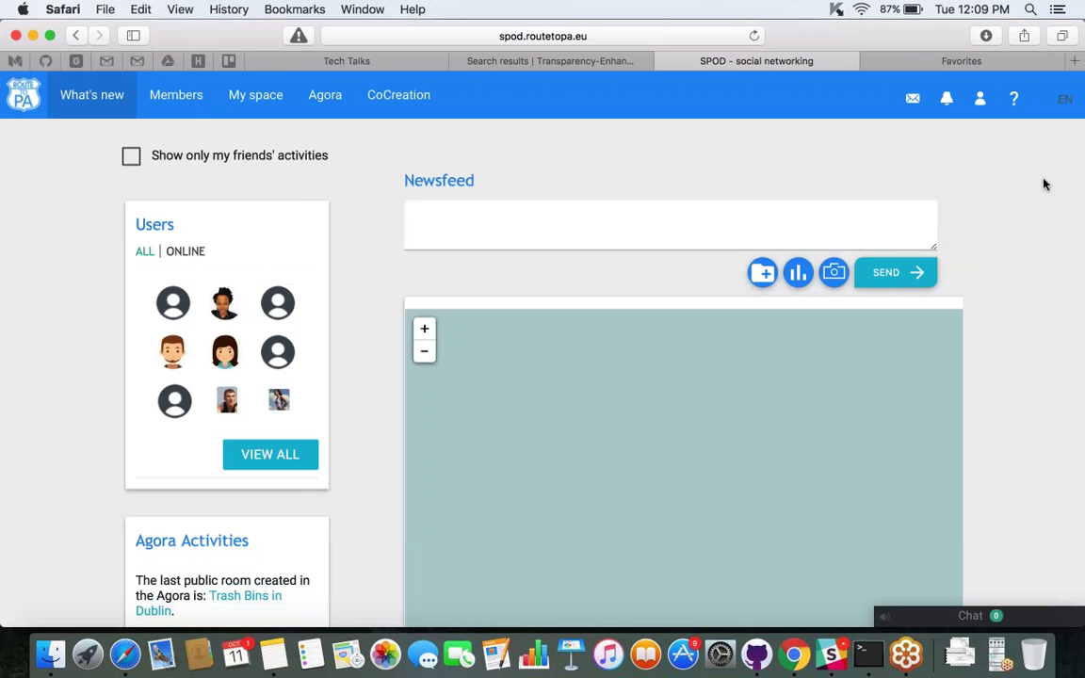
pyautogui.click(1014, 102)
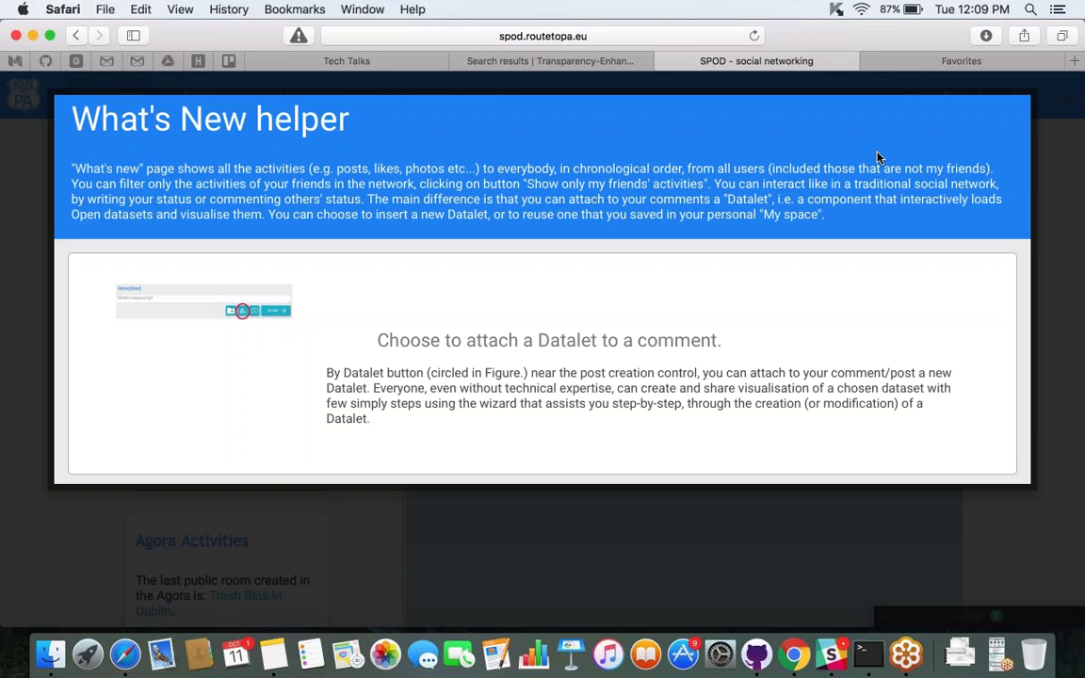
pyautogui.scroll(-5, 875, 157)
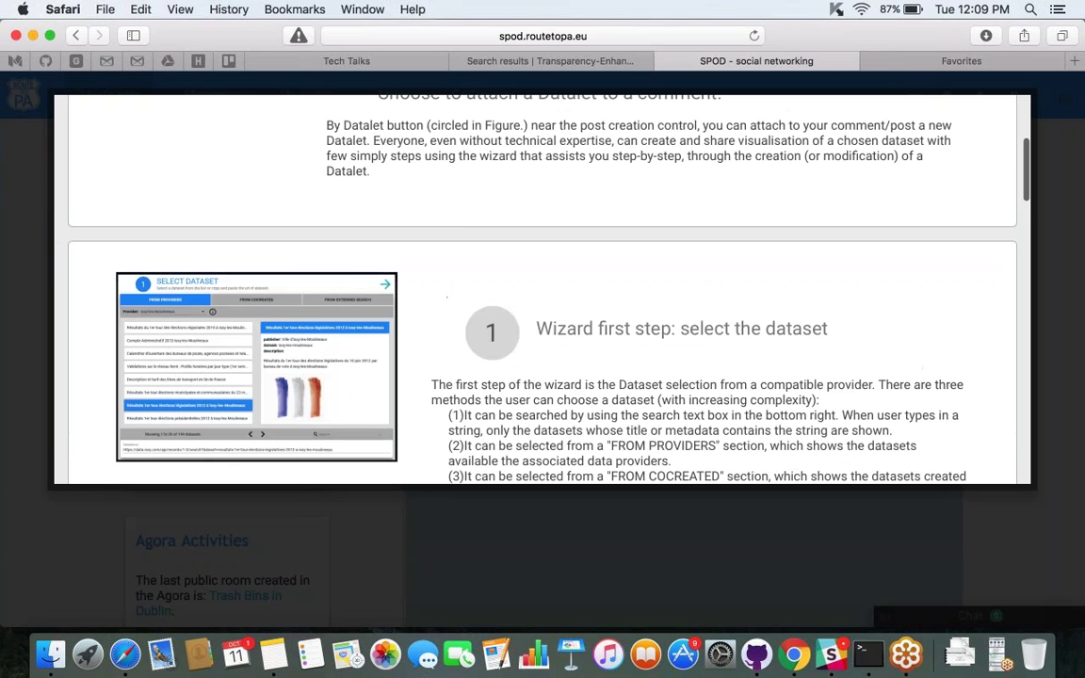
pyautogui.scroll(-15, 542, 288)
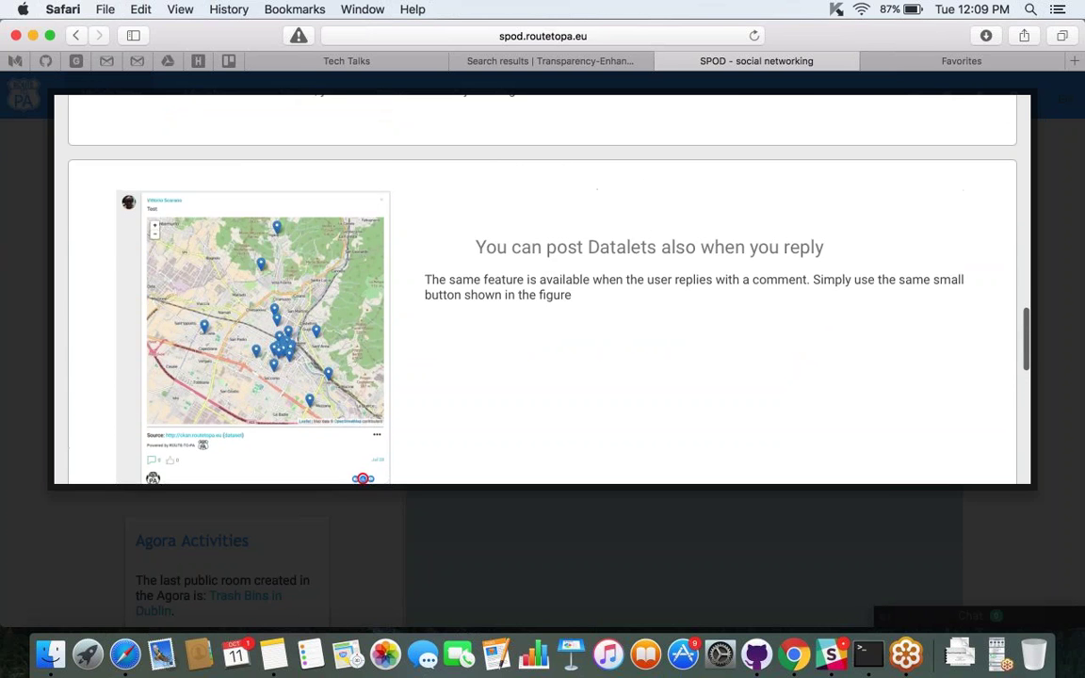
pyautogui.scroll(8, 543, 288)
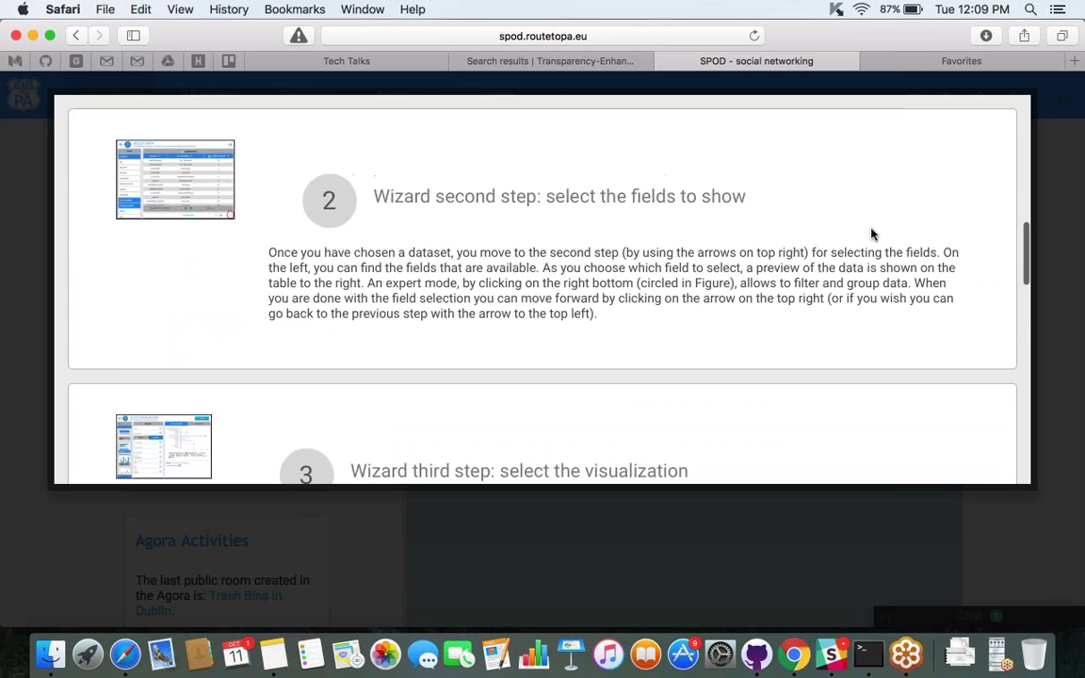
pyautogui.press('Escape')
pyautogui.click(382, 101)
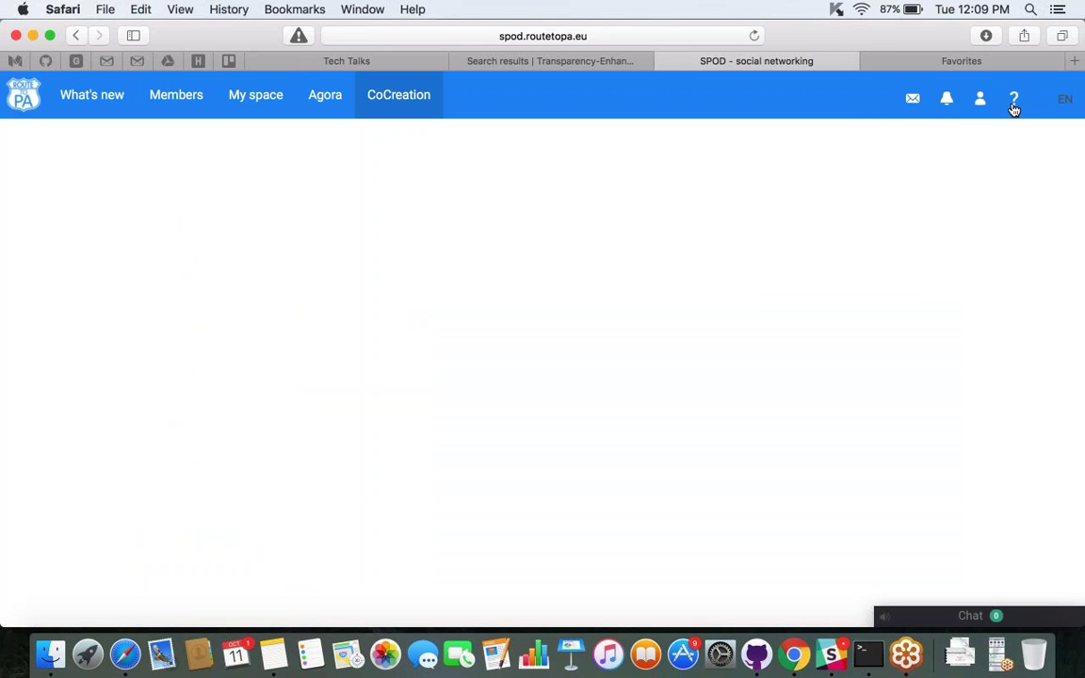
pyautogui.click(1012, 105)
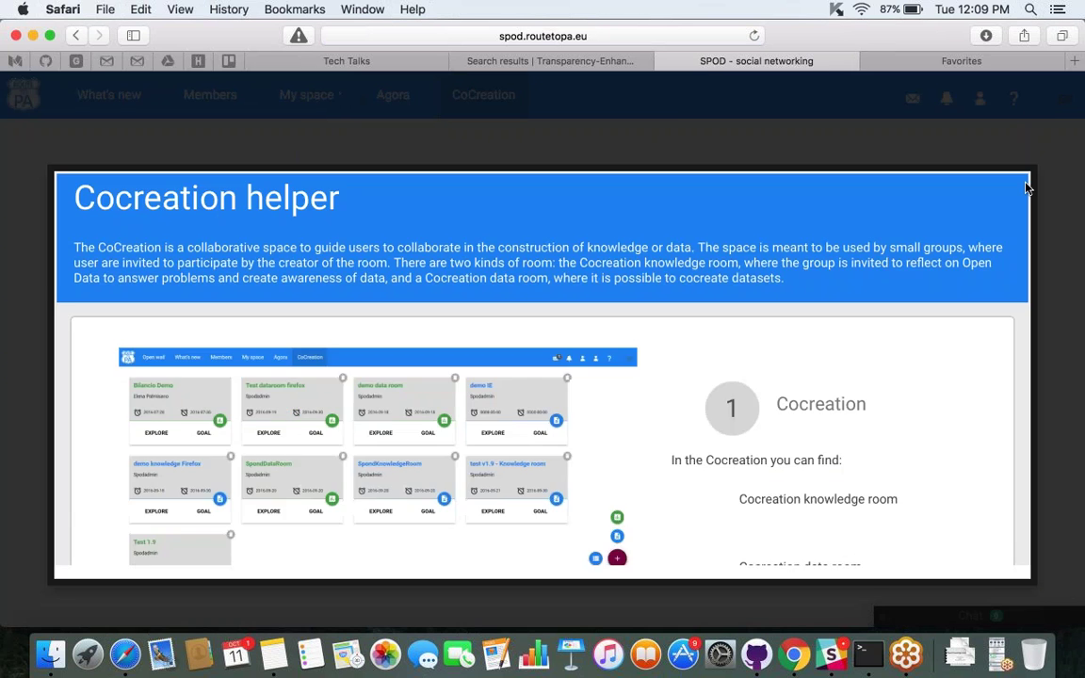
pyautogui.click(1067, 176)
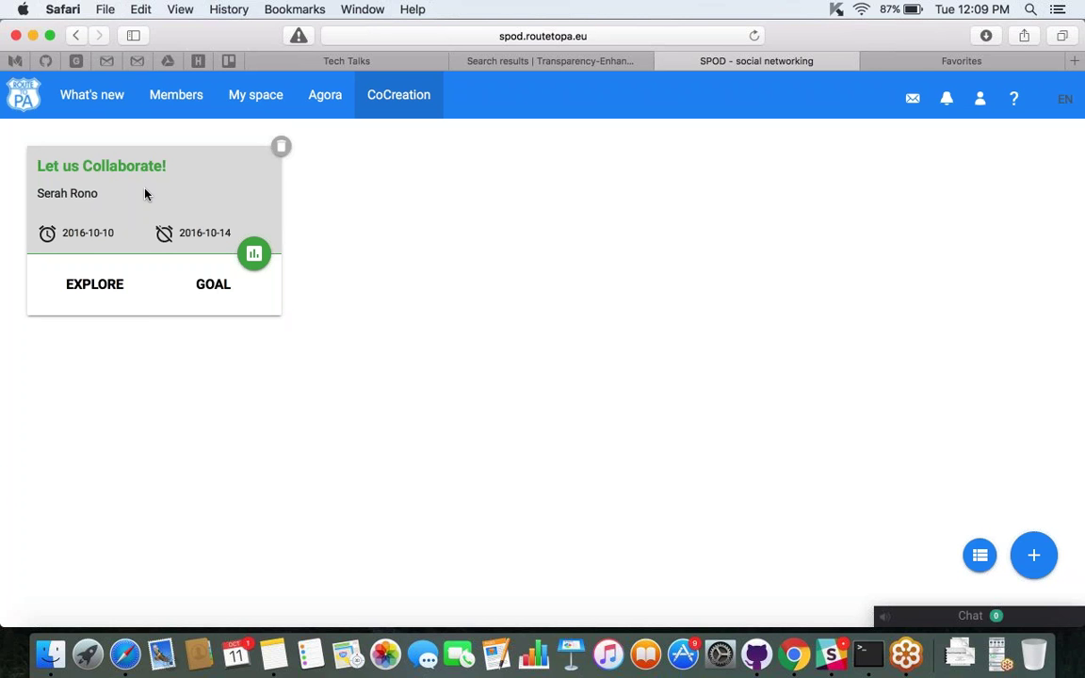
pyautogui.click(325, 98)
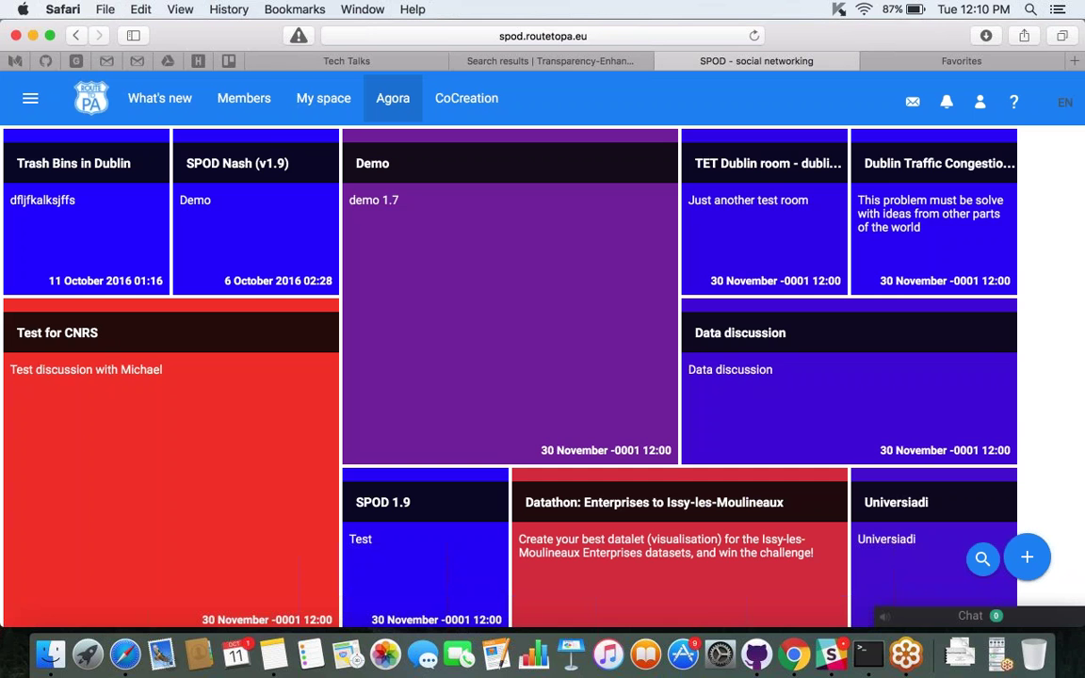
pyautogui.moveTo(795, 225)
pyautogui.moveTo(578, 388)
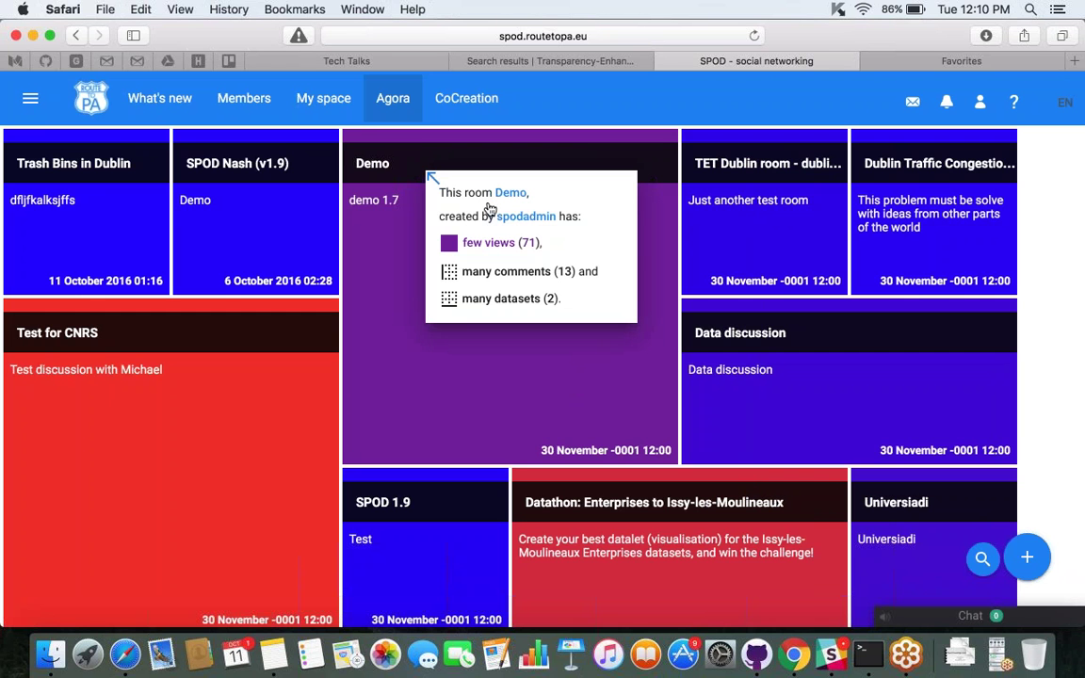
pyautogui.click(472, 117)
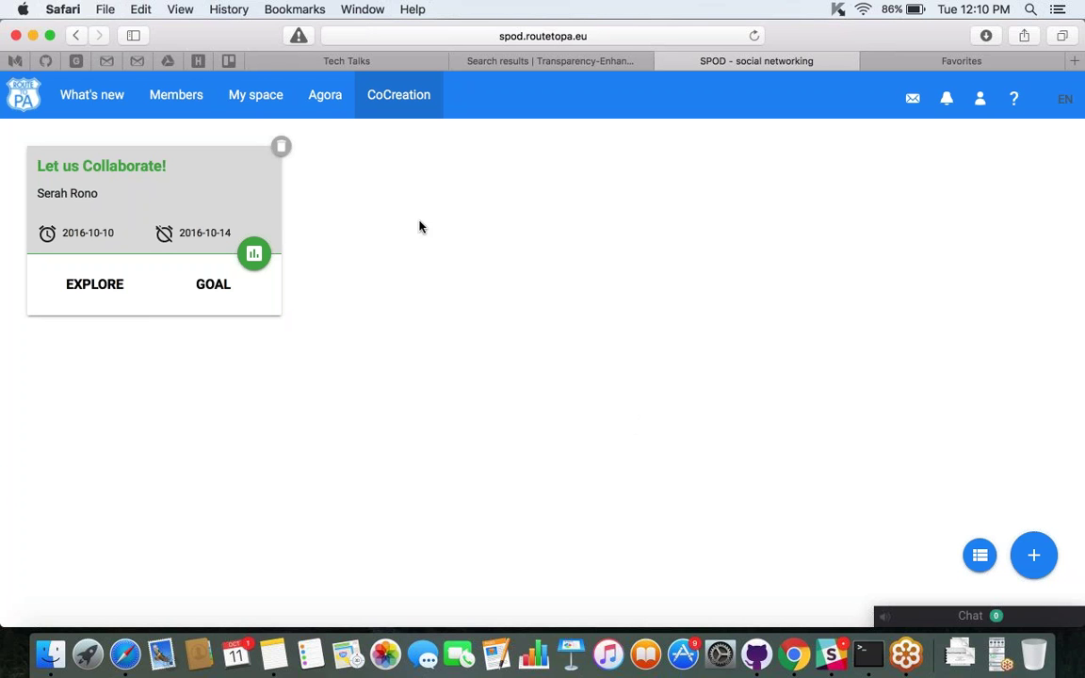
# Visit the Agora and CoCreation rooms, then return to the What's new newsfeed.
pyautogui.click(324, 95)
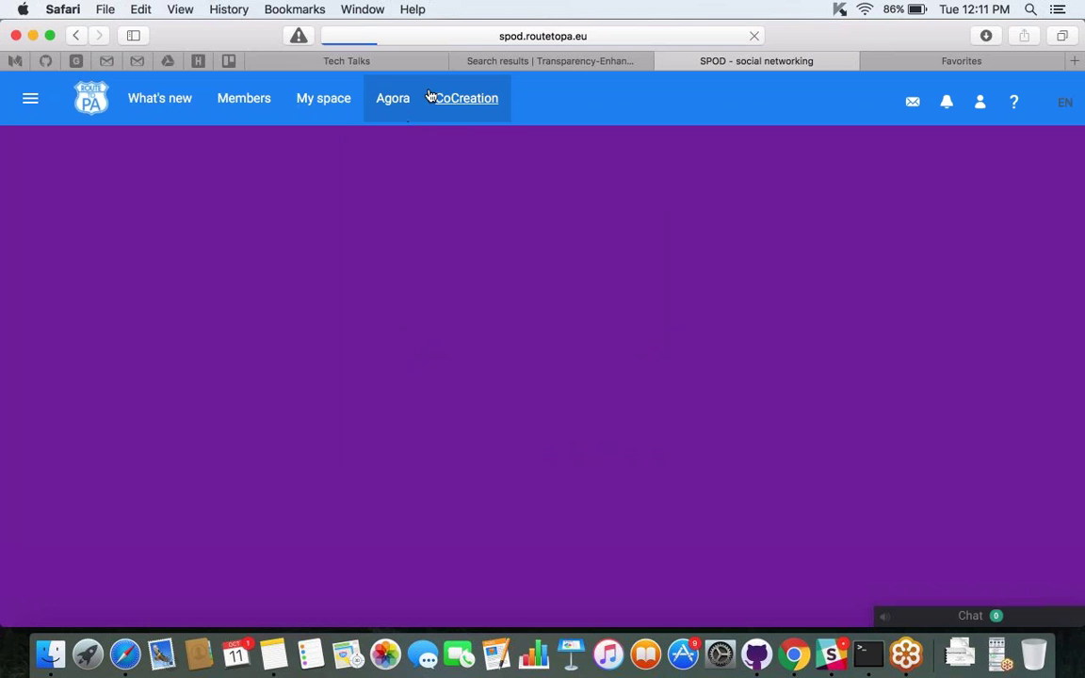
pyautogui.click(435, 98)
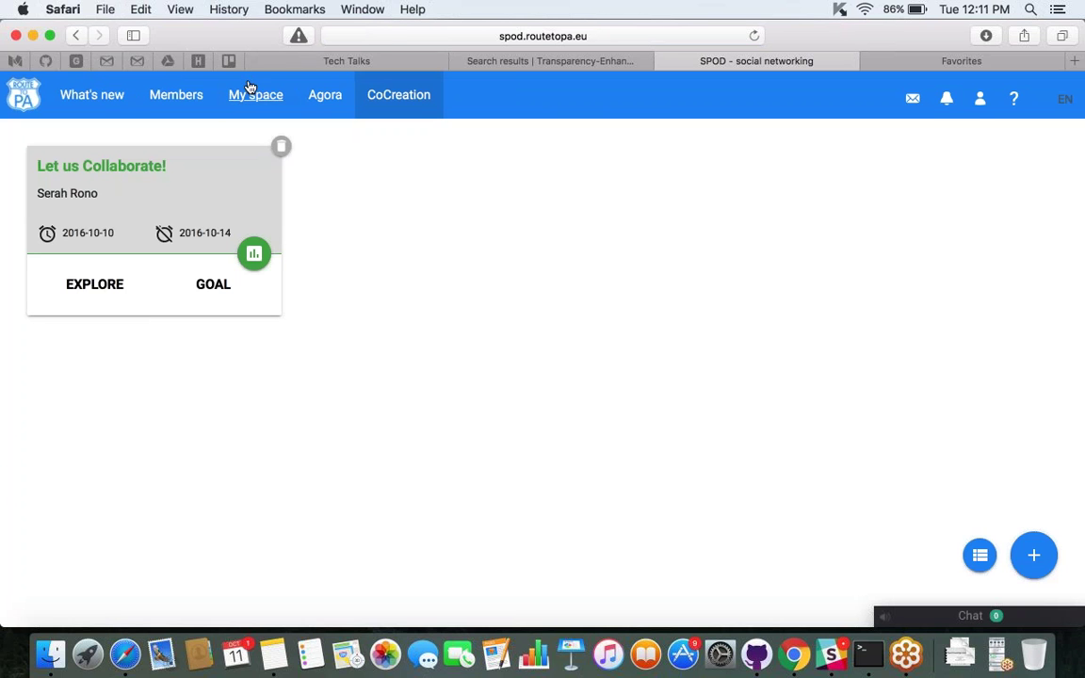
pyautogui.click(95, 96)
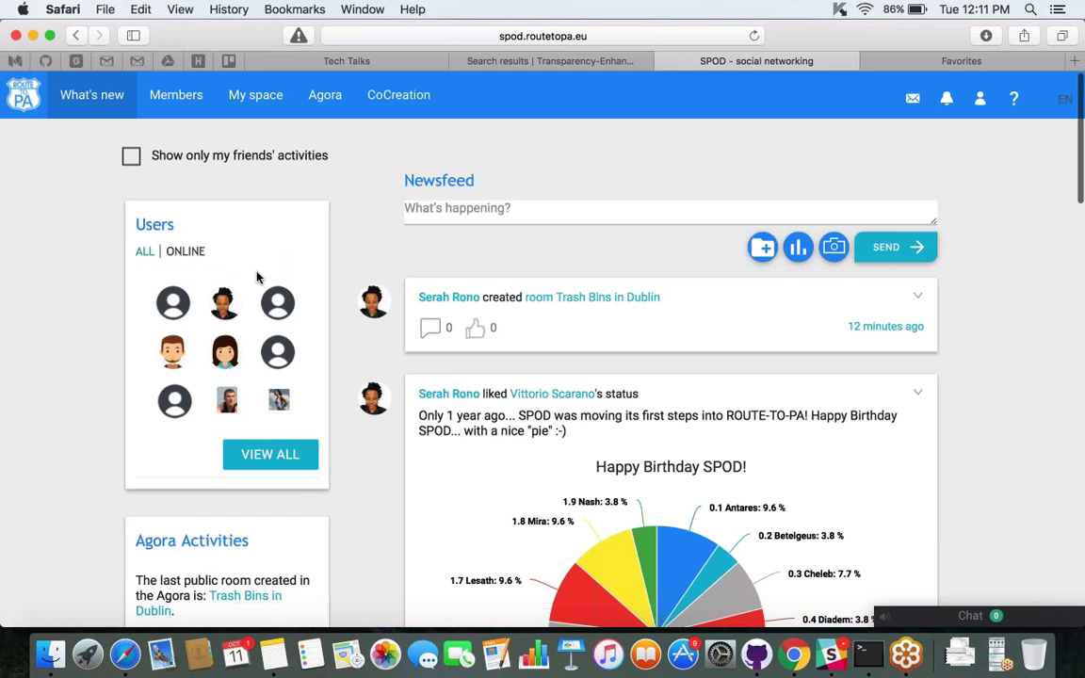
pyautogui.scroll(-20, 256, 273)
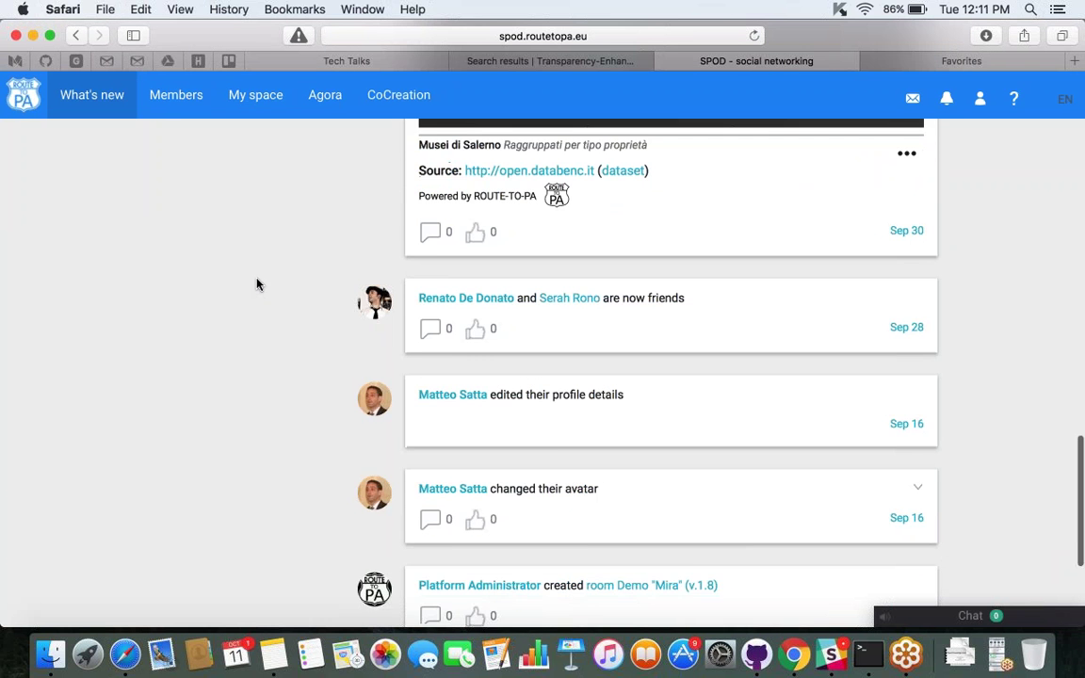
pyautogui.scroll(20, 256, 283)
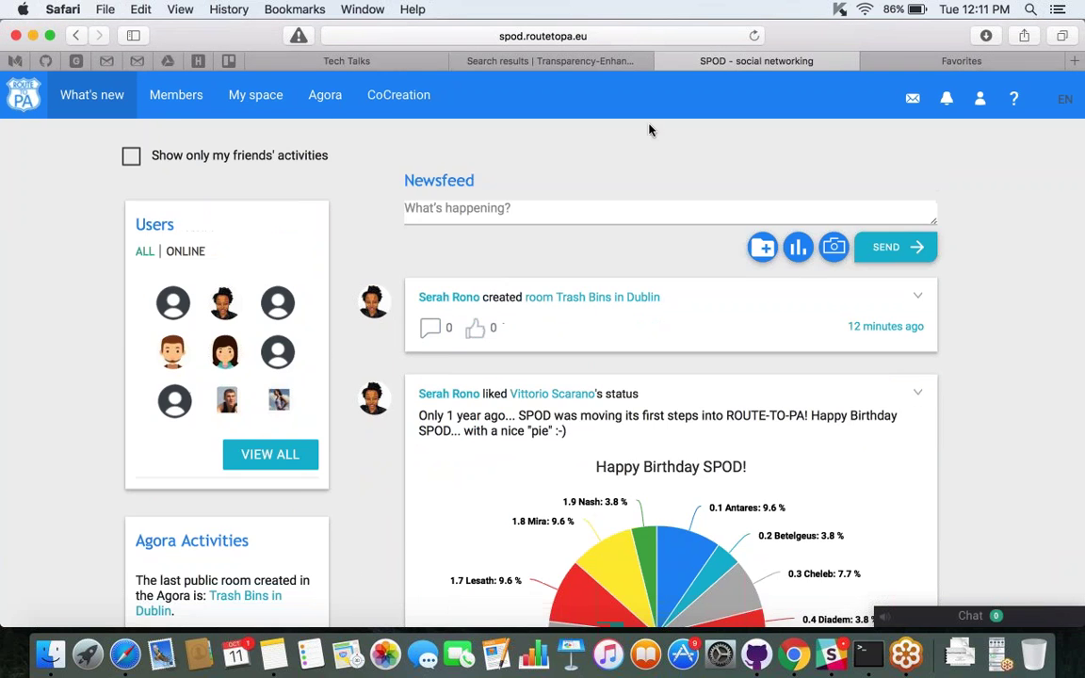
pyautogui.click(937, 617)
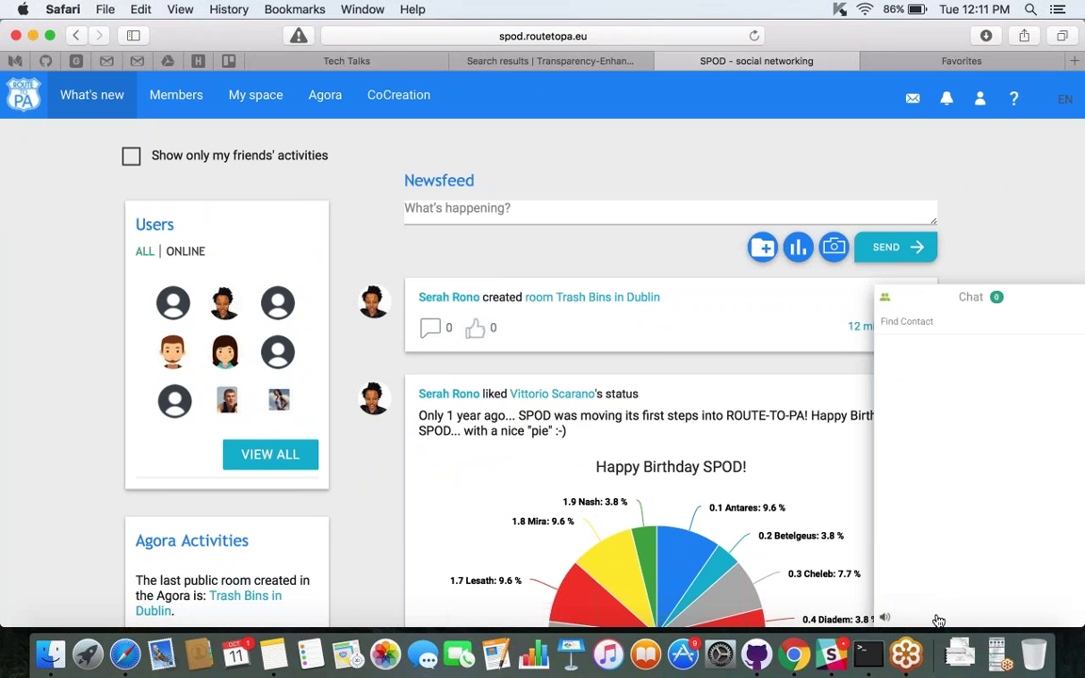
pyautogui.click(1075, 323)
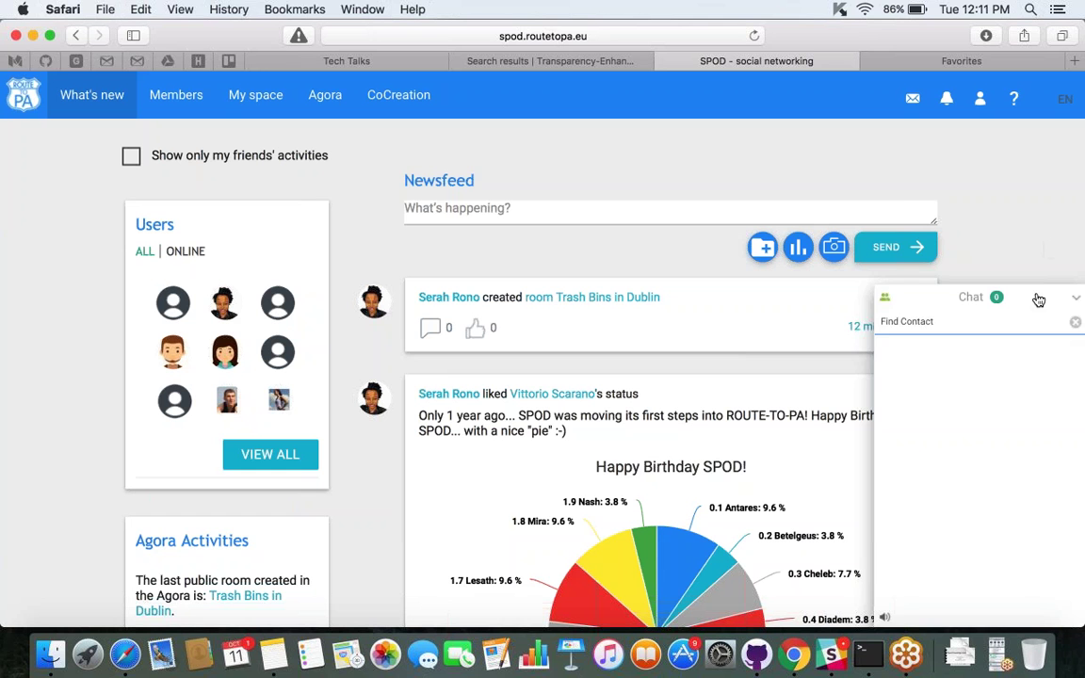
pyautogui.click(1034, 294)
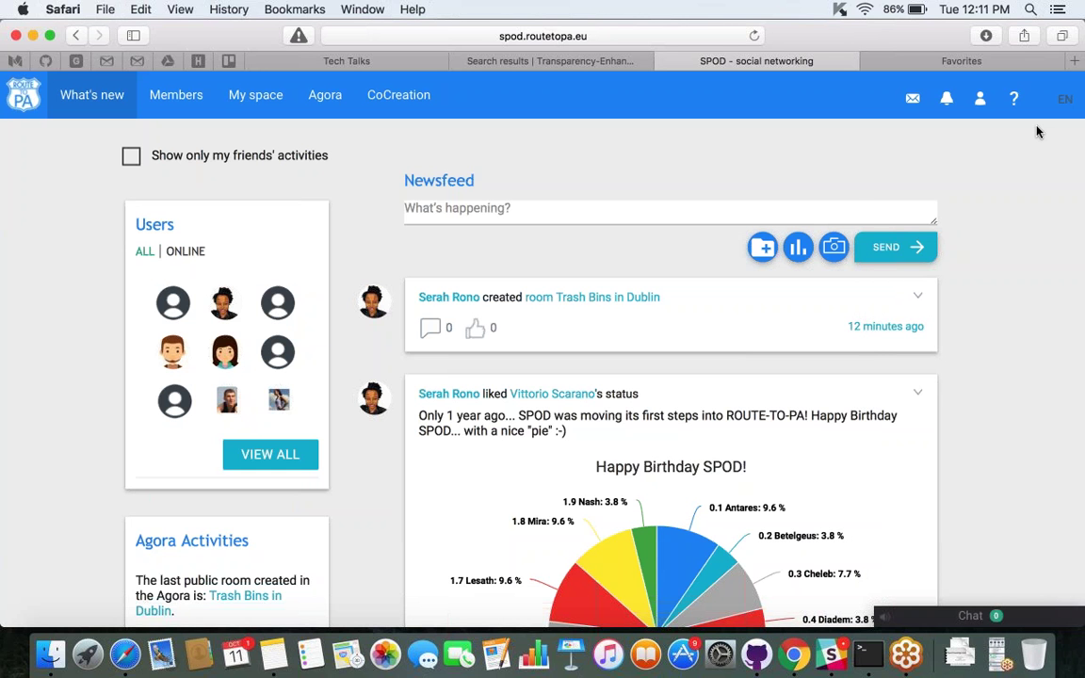
pyautogui.click(979, 98)
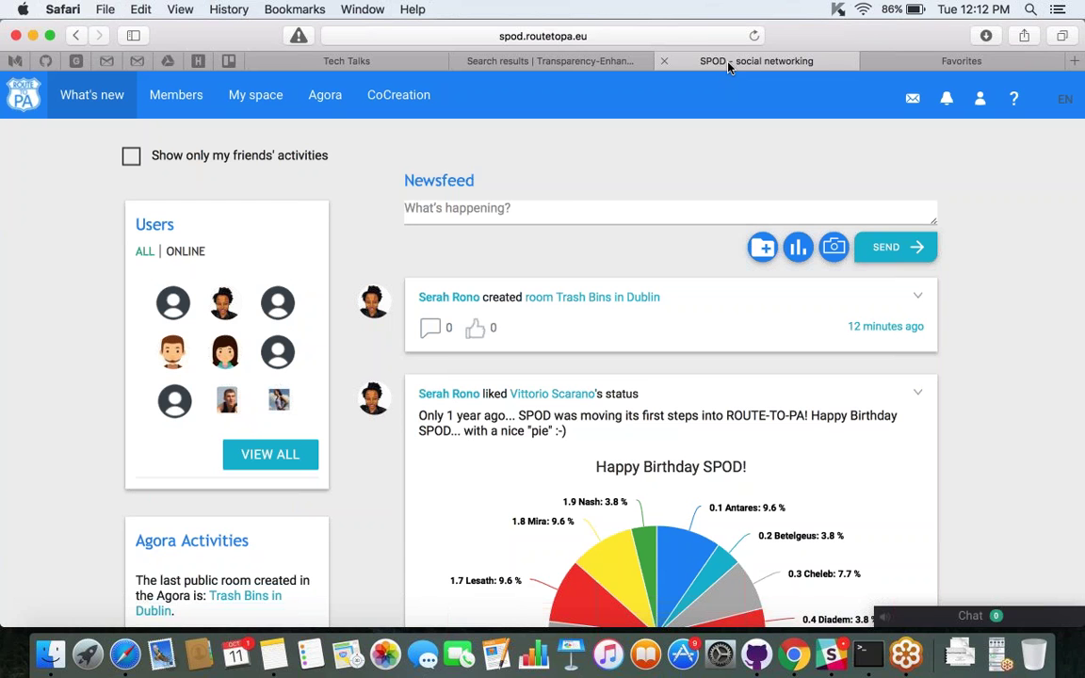
pyautogui.click(377, 64)
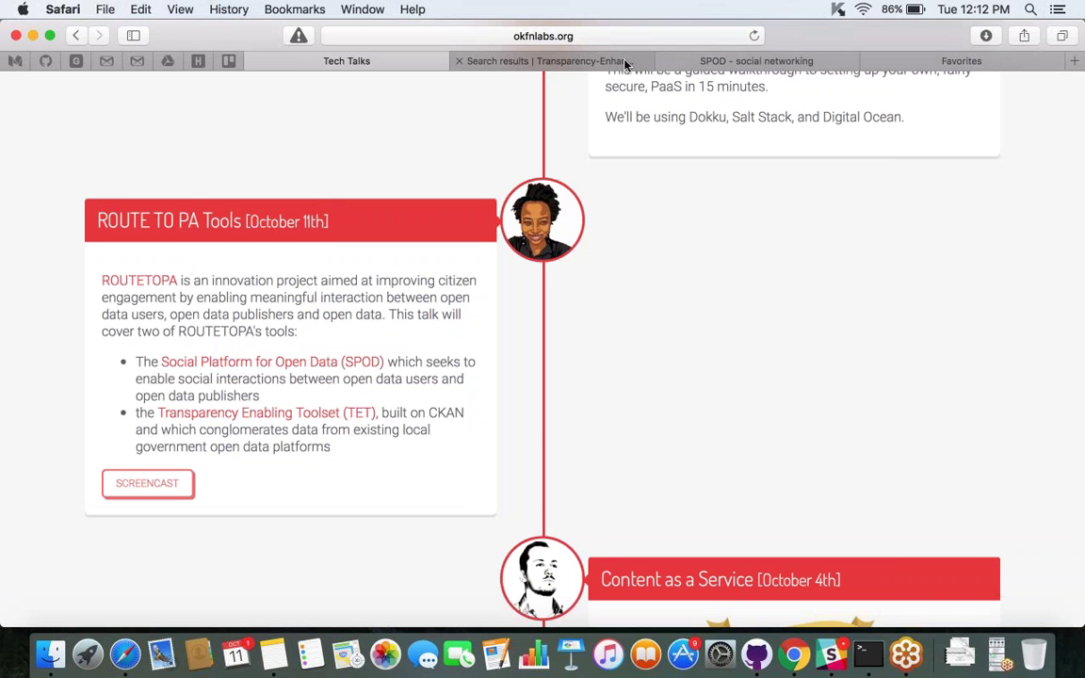
pyautogui.click(707, 59)
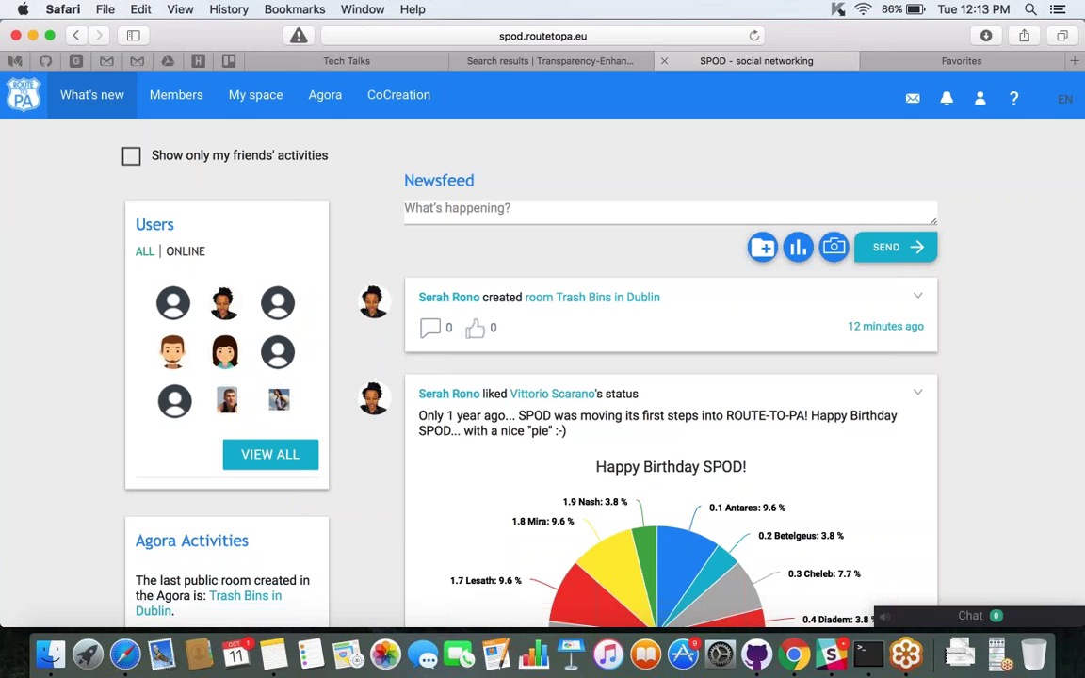
pyautogui.click(584, 61)
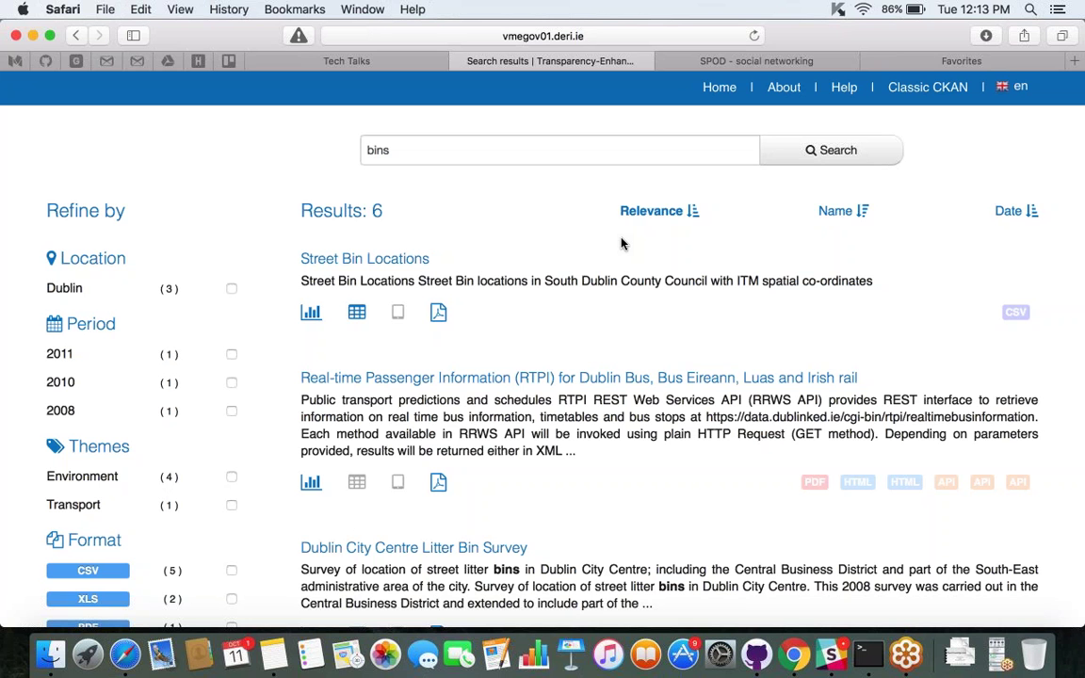
pyautogui.click(733, 63)
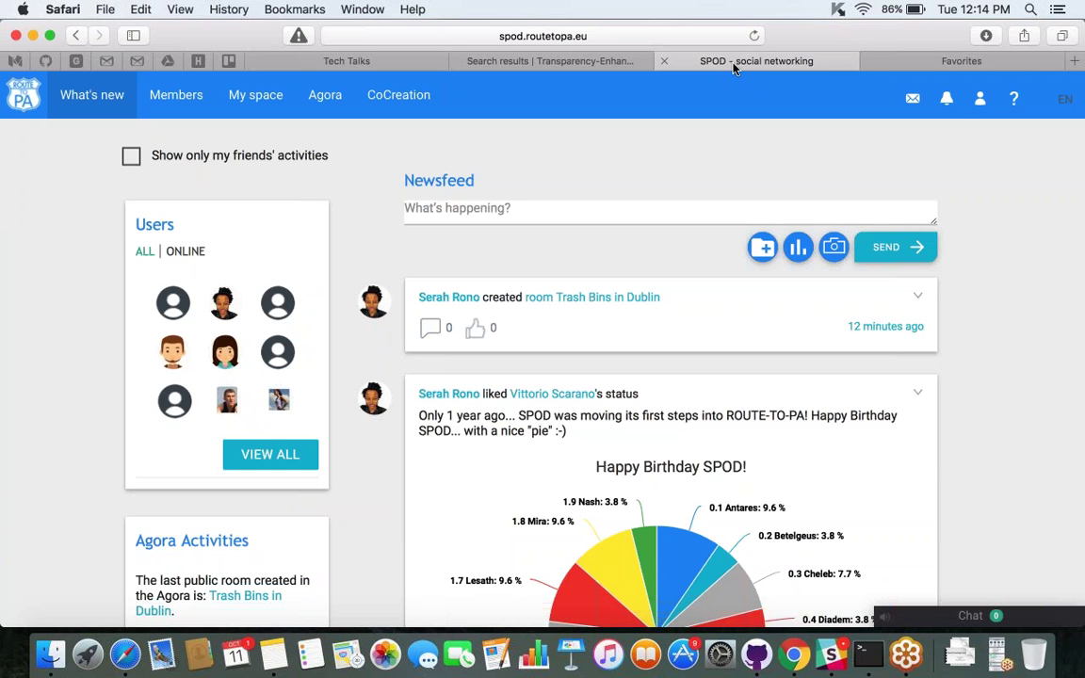
# Load deep.routetopa.eu in the spare Favorites tab to show the DEEP datalets site.
pyautogui.click(1003, 60)
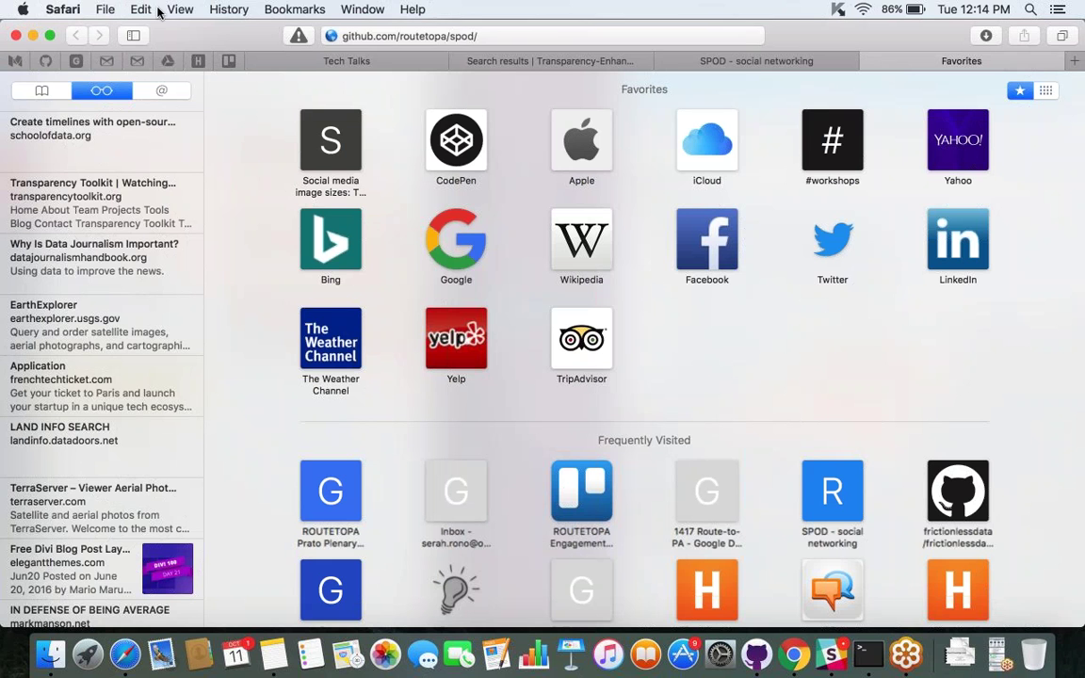
pyautogui.press('super+l')
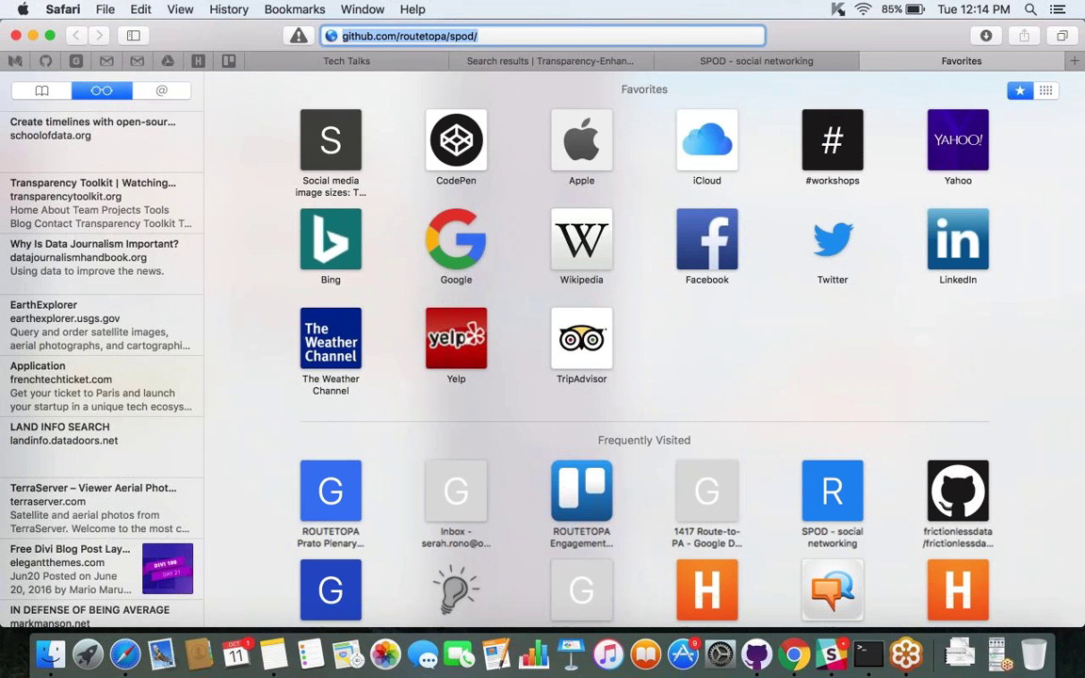
pyautogui.write('dep')
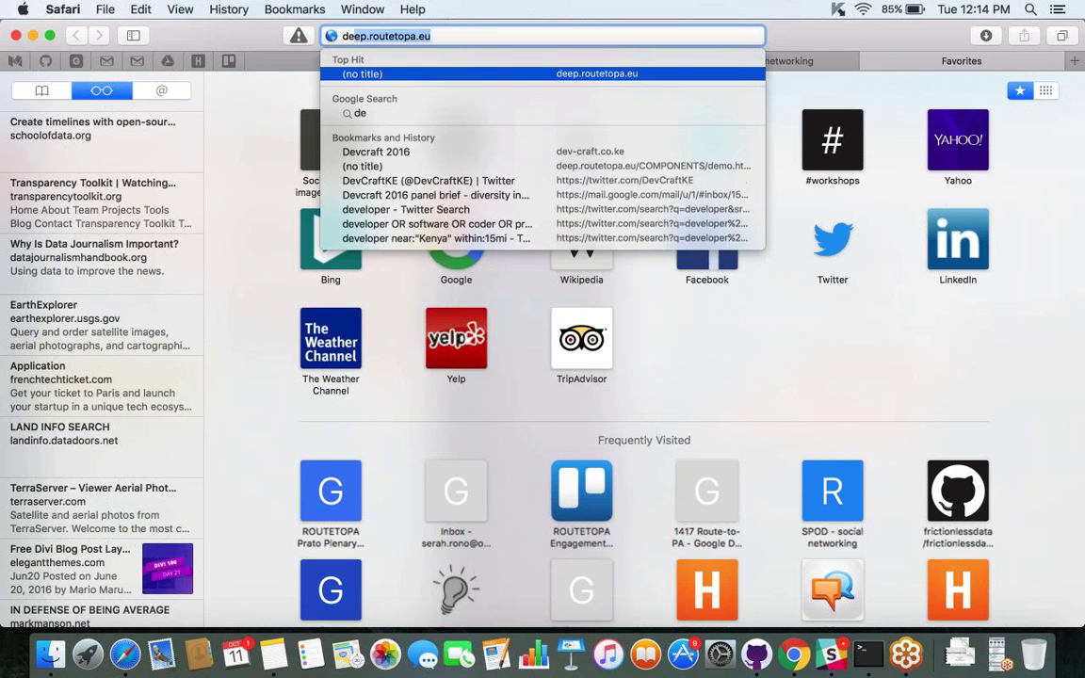
pyautogui.press('BackSpace')
pyautogui.write('ep.')
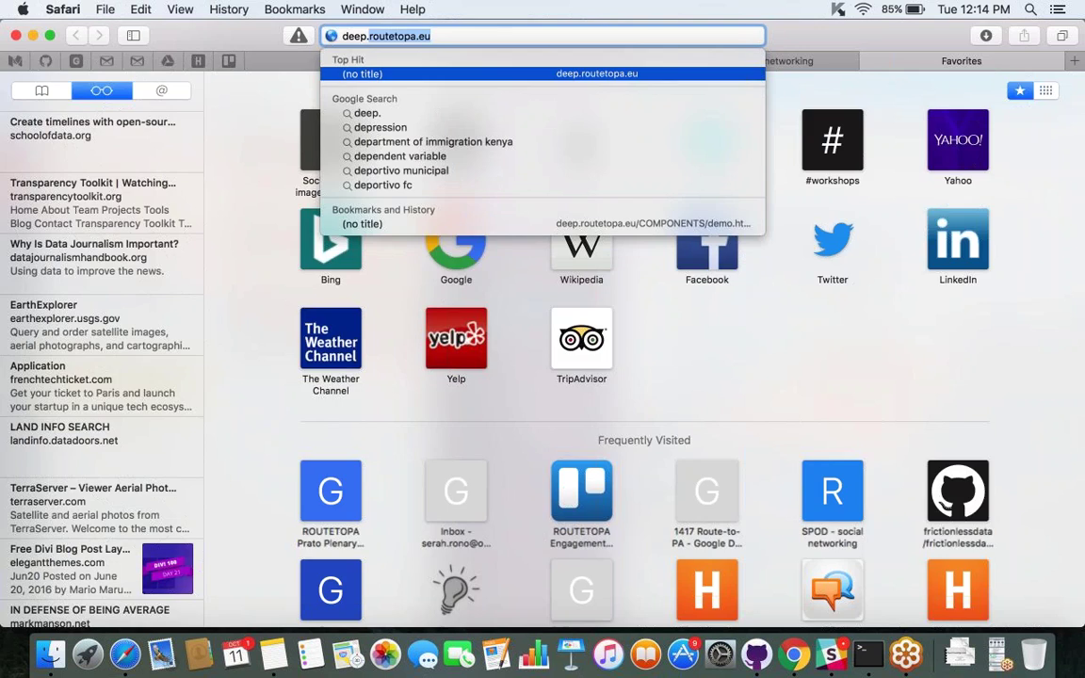
pyautogui.press('Return')
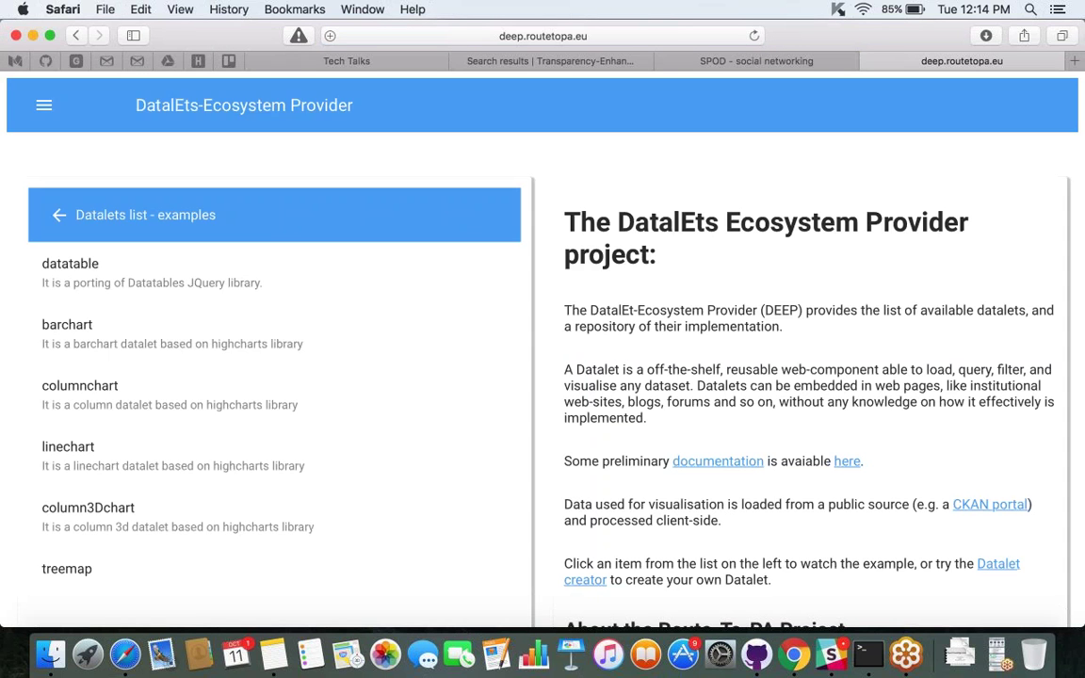
pyautogui.scroll(-2, 542, 377)
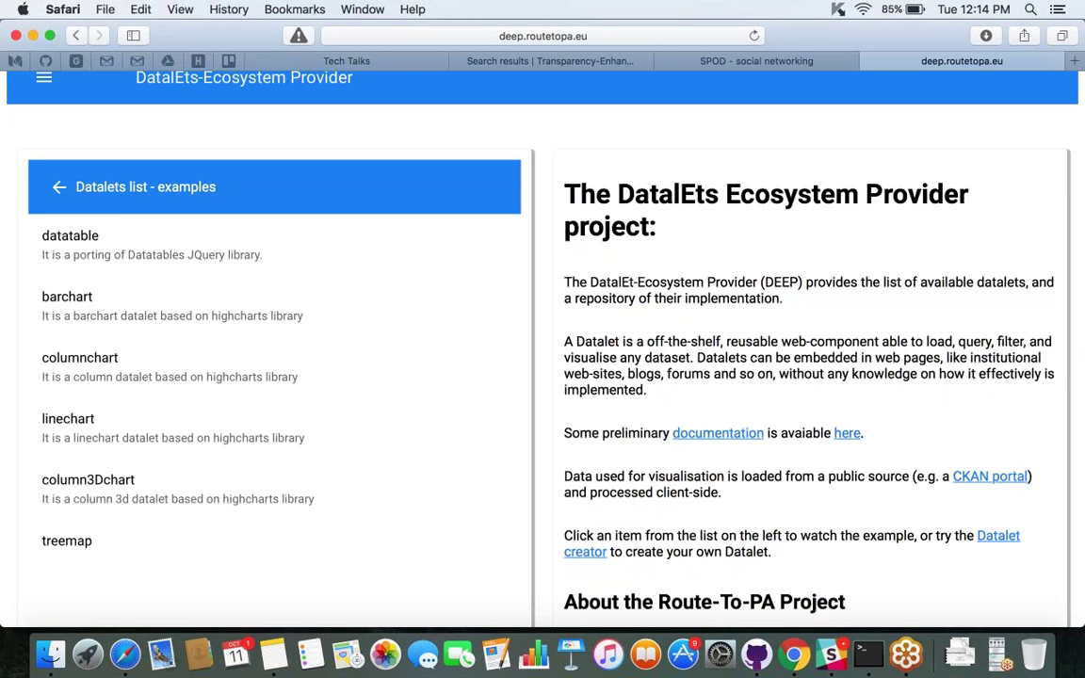
pyautogui.moveTo(40, 226); pyautogui.dragTo(152, 521)
pyautogui.click(356, 549)
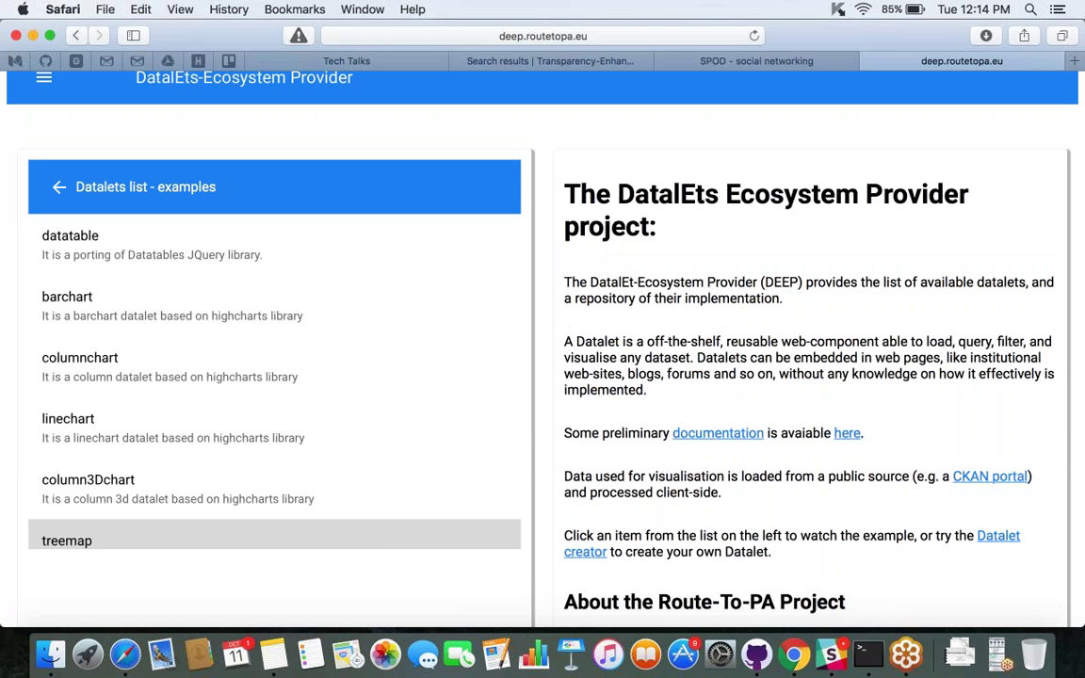
pyautogui.scroll(1, 810, 377)
pyautogui.scroll(-5, 542, 358)
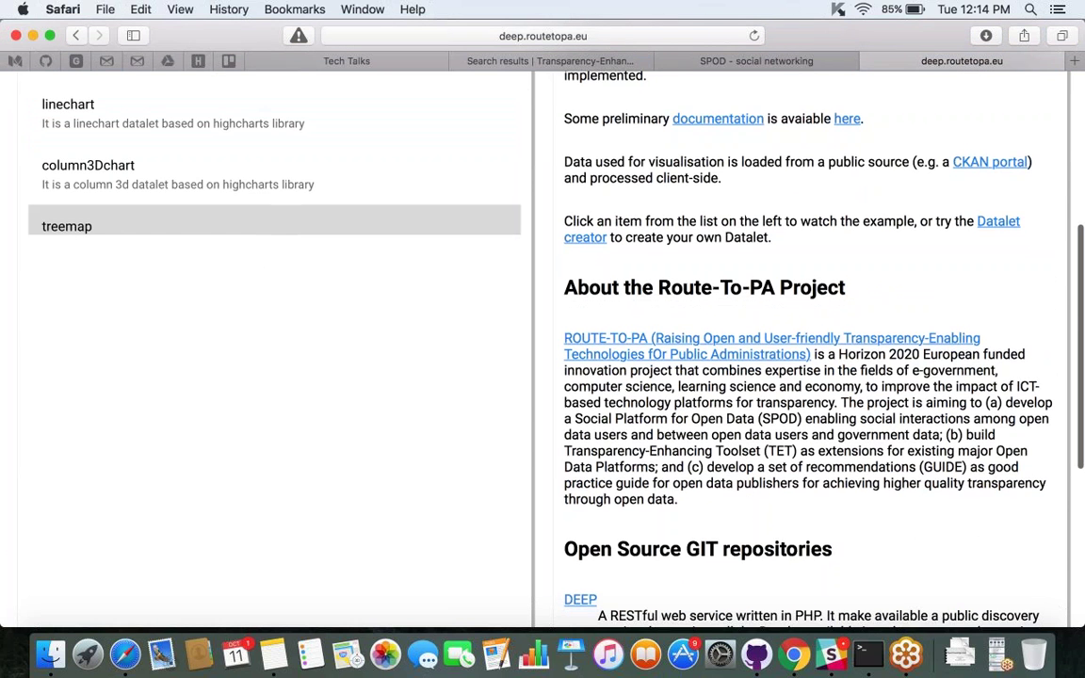
pyautogui.scroll(5, 543, 358)
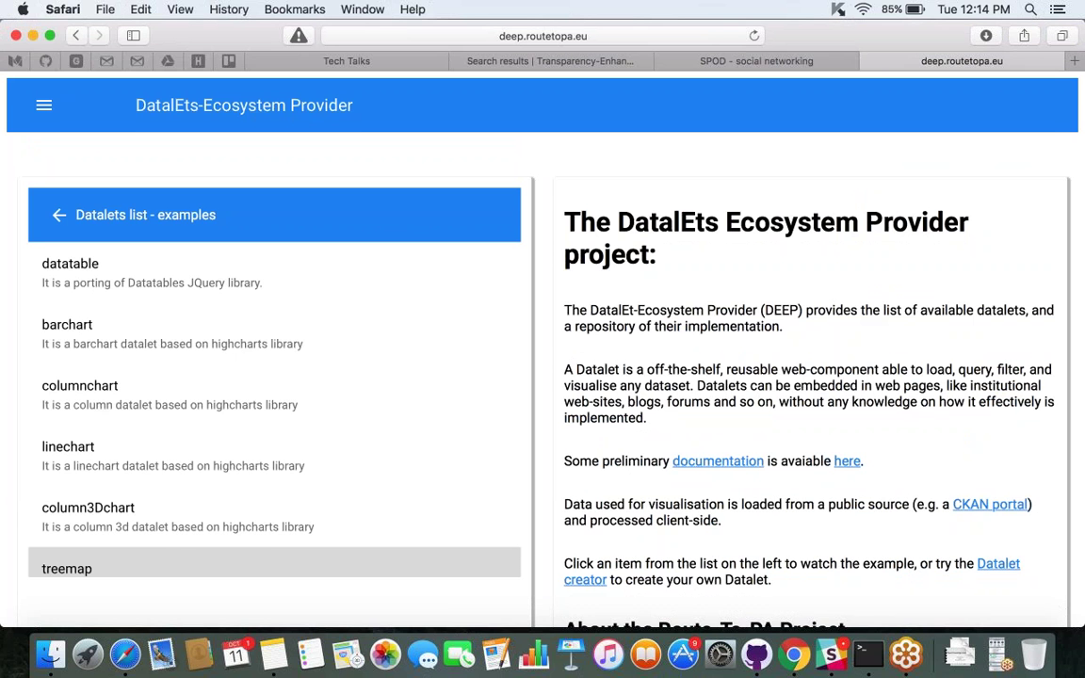
pyautogui.scroll(-1, 542, 358)
pyautogui.scroll(-1, 542, 358)
pyautogui.scroll(-1, 542, 358)
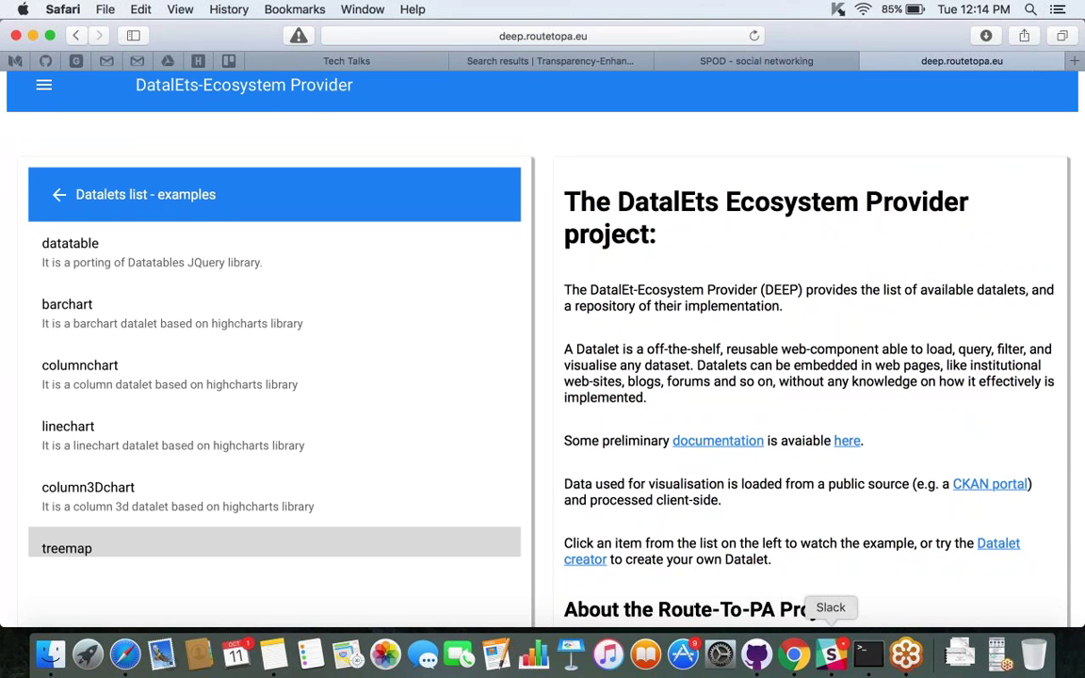
pyautogui.click(904, 652)
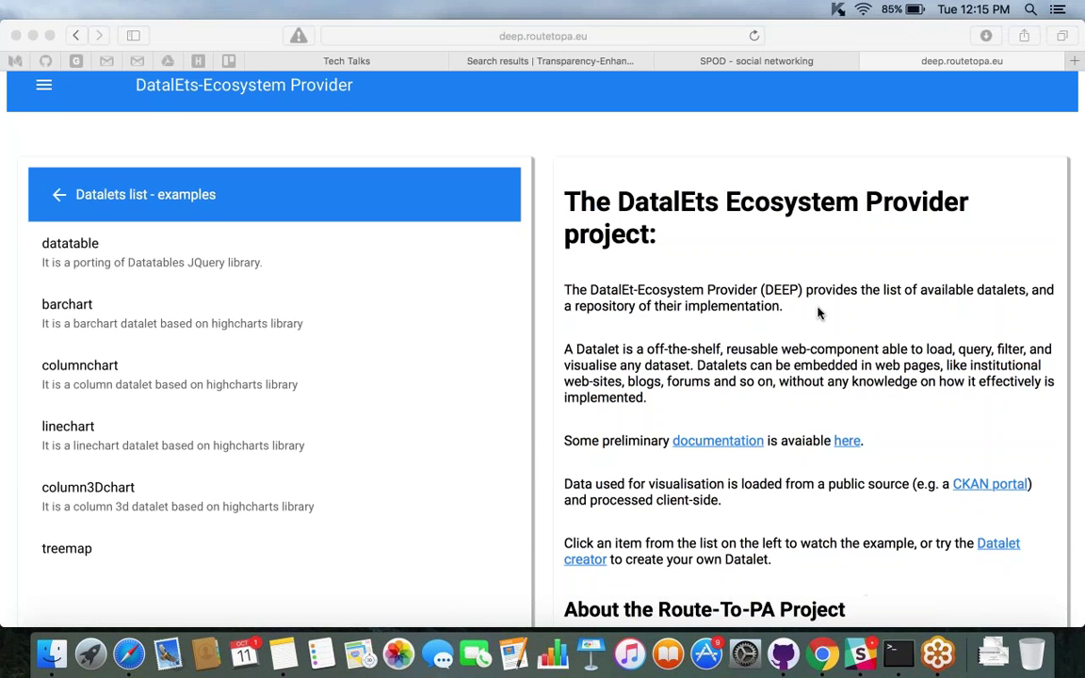